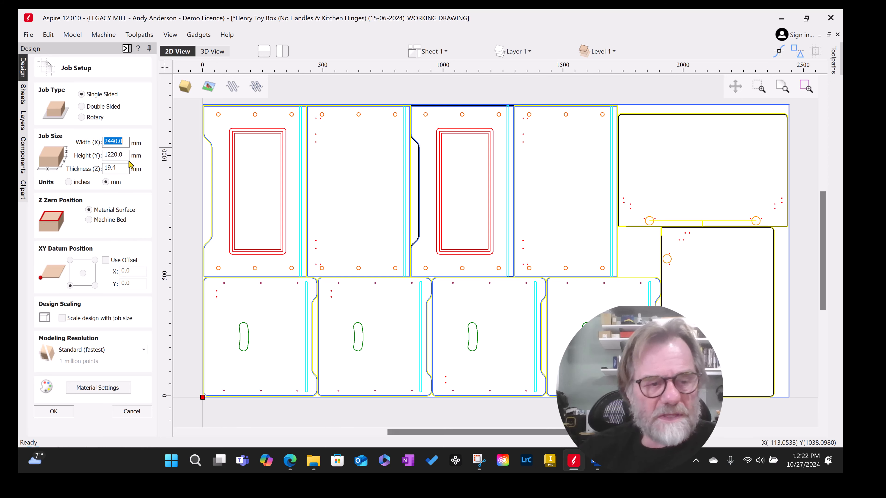
Switch the job units to inches and set the material size to 97 wide, 49 high and 0.75 thick
click(69, 182)
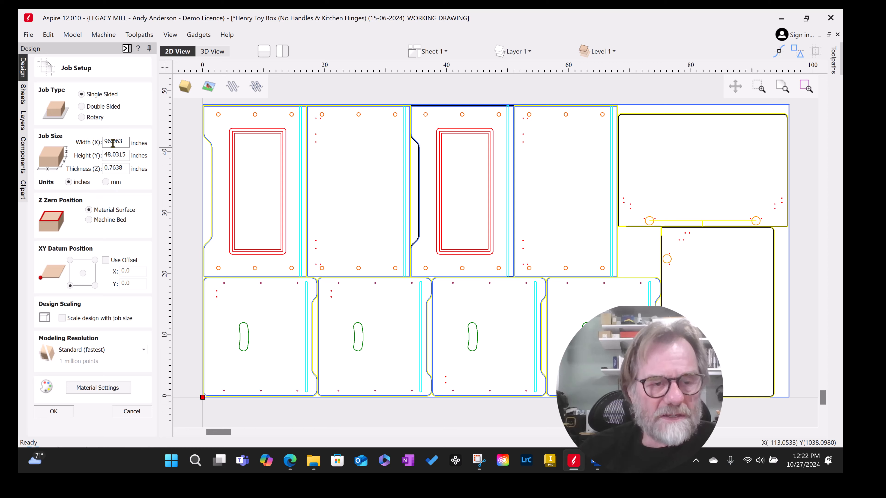
double_click(125, 142)
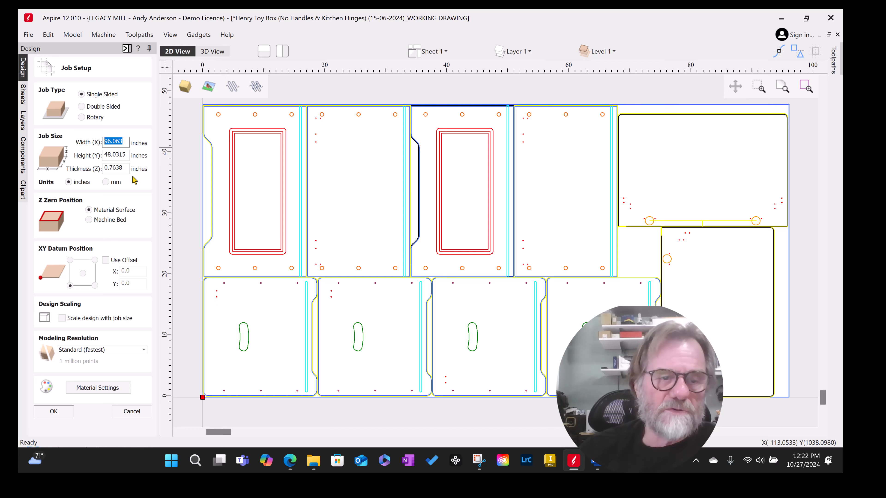
text(97)
click(126, 155)
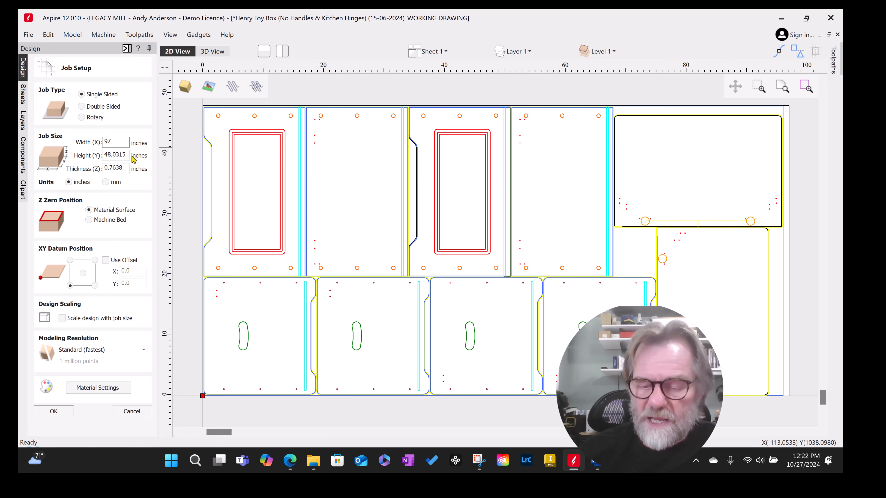
drag(128, 154, 82, 158)
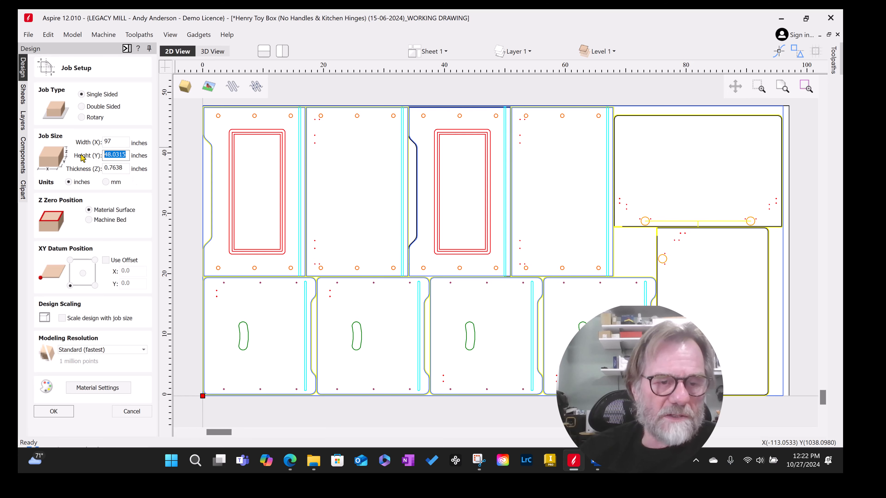
text(49)
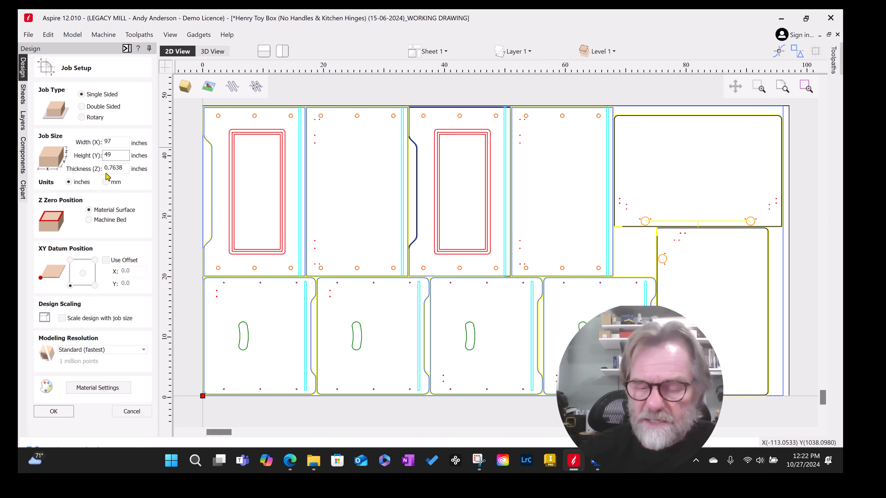
drag(126, 169, 87, 171)
text(.7)
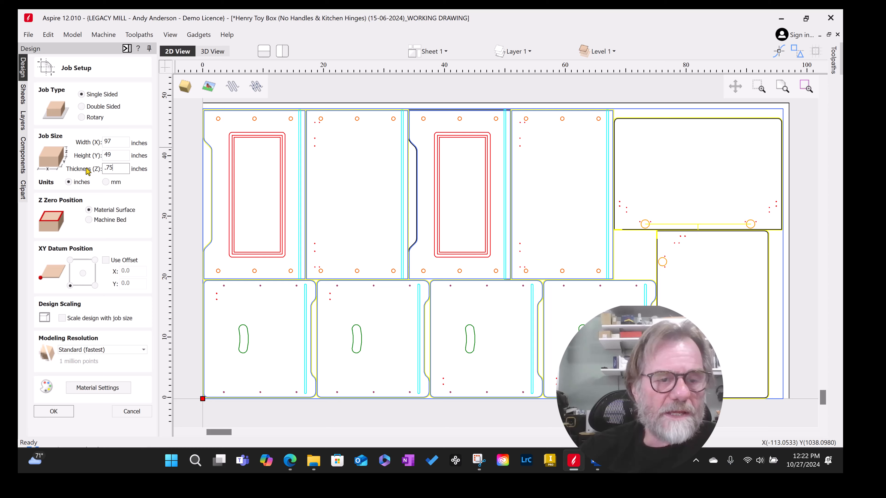
text(5)
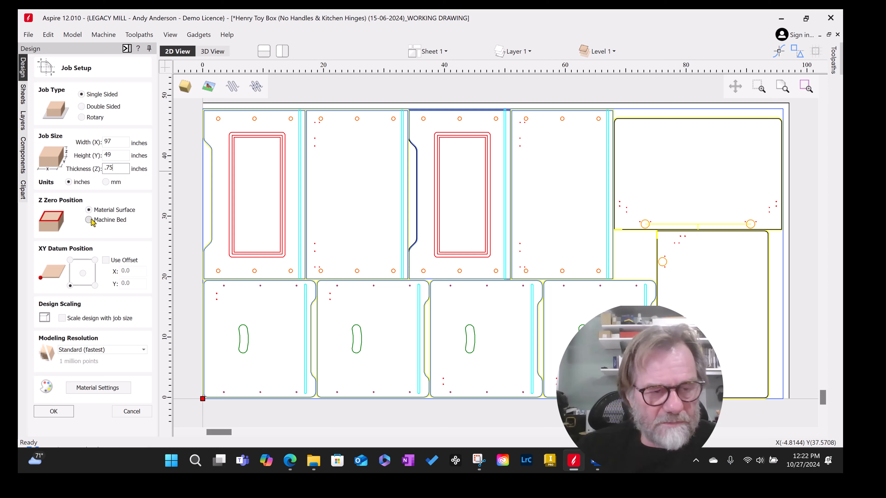
Set the Z zero position to Machine Bed, then apply the job setup and recalculate all toolpaths
click(102, 222)
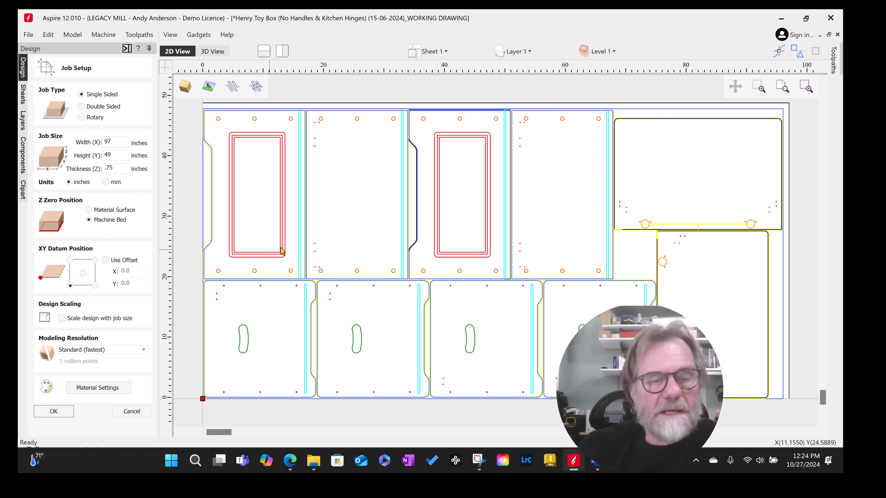
scroll(342, 239, down, 2)
scroll(250, 361, up, 1)
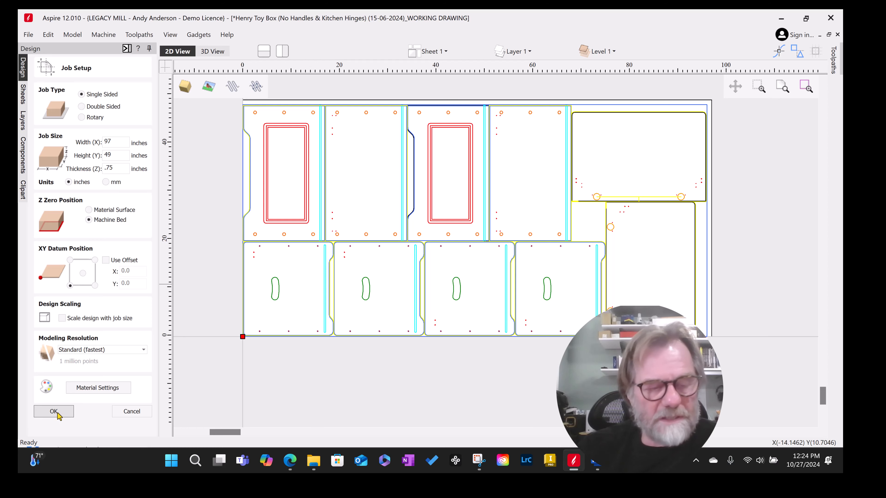
click(54, 412)
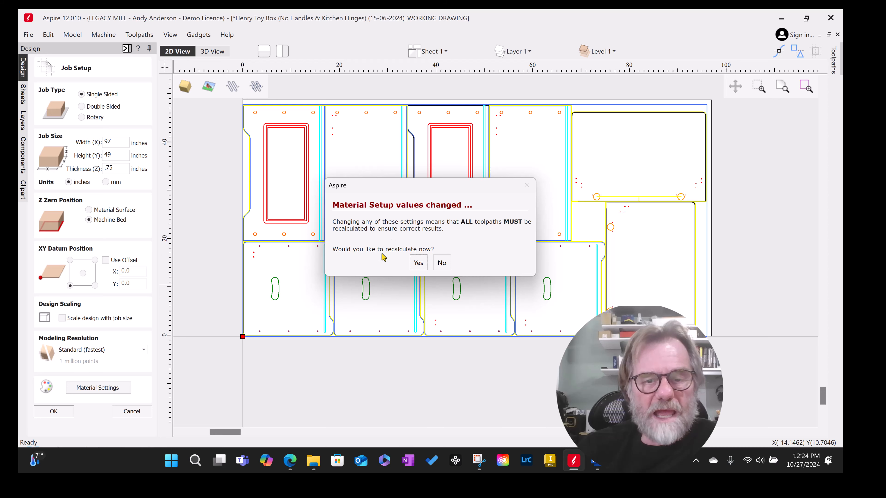
click(418, 266)
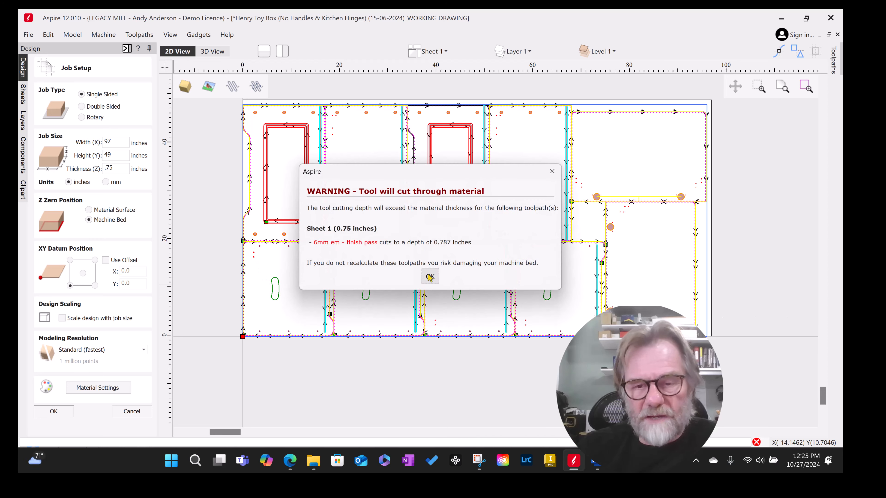
click(430, 277)
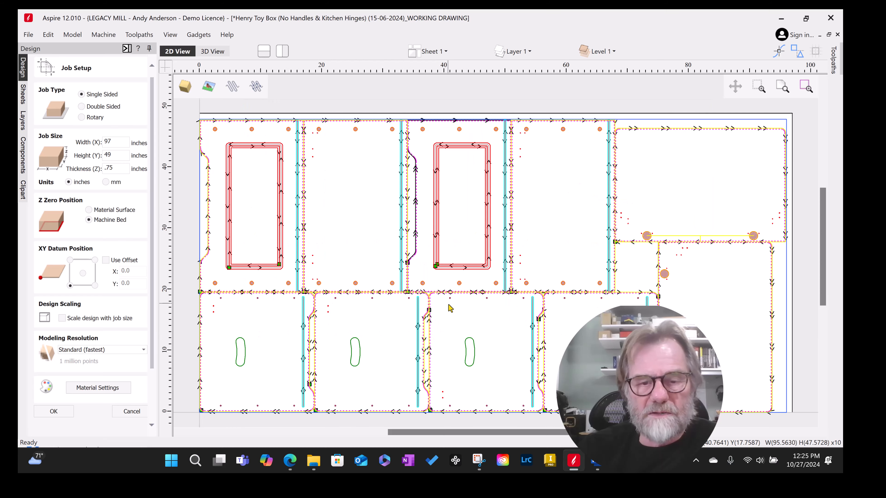
Open the Topaths list and keep it permanently displayed beside the drawing
scroll(368, 189, down, 1)
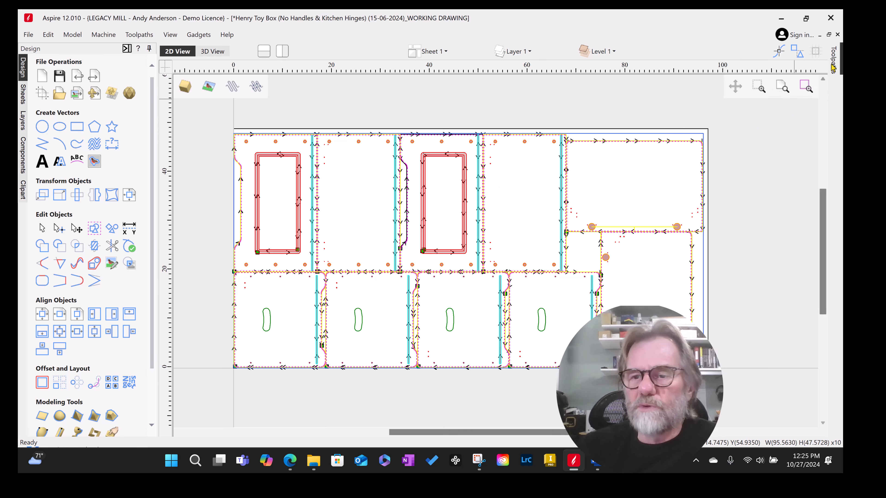
mouse_move(834, 65)
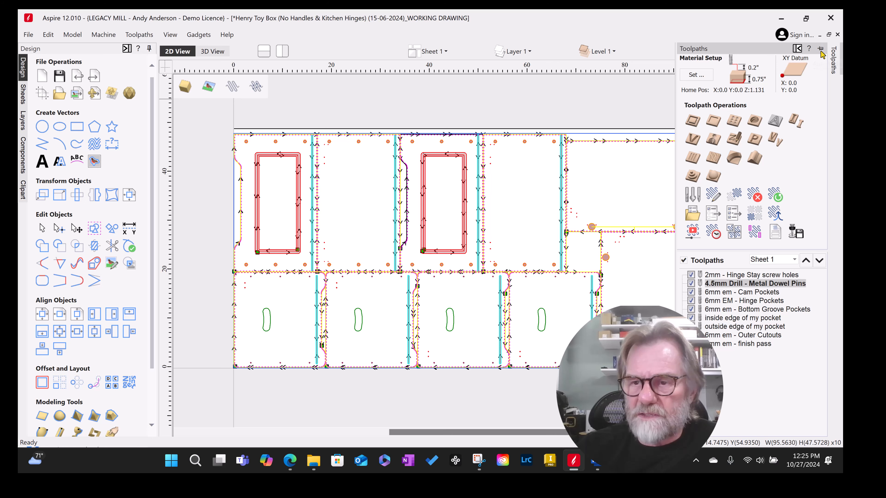
click(821, 49)
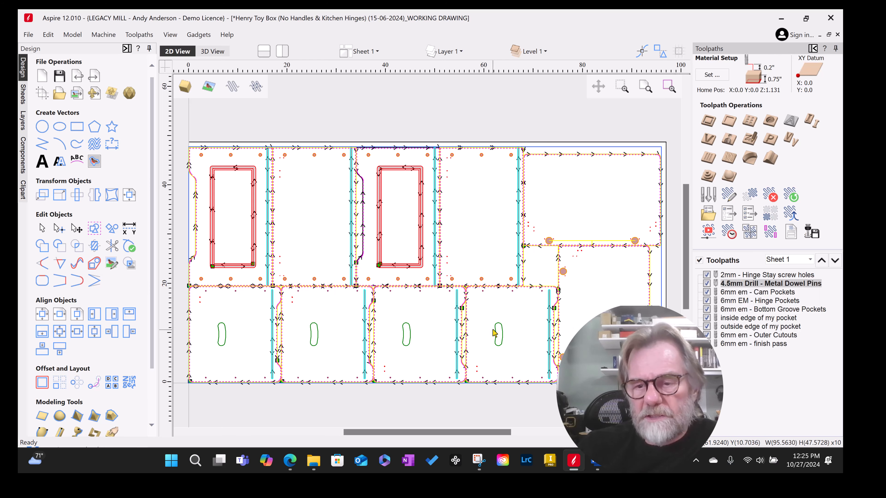
Examine the recalculated toolpaths across the sheet, including the screw holes, hinge pockets and part outlines
scroll(483, 384, up, 8)
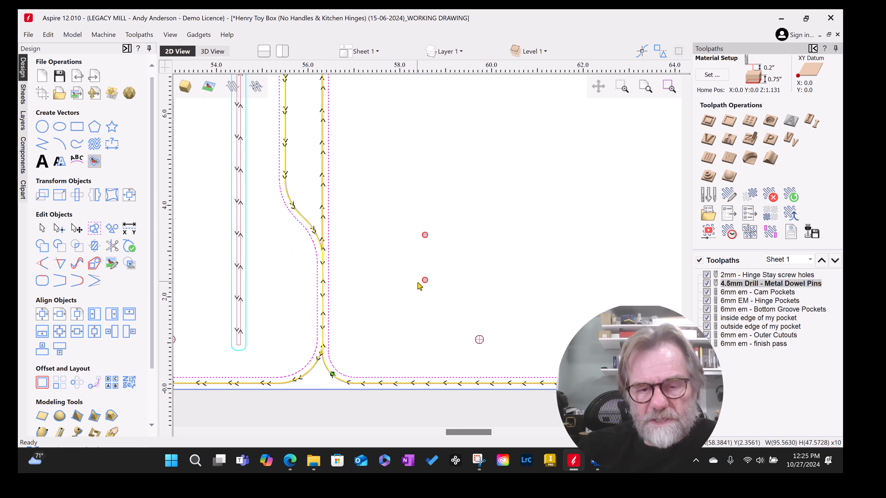
scroll(420, 284, down, 8)
scroll(502, 265, up, 4)
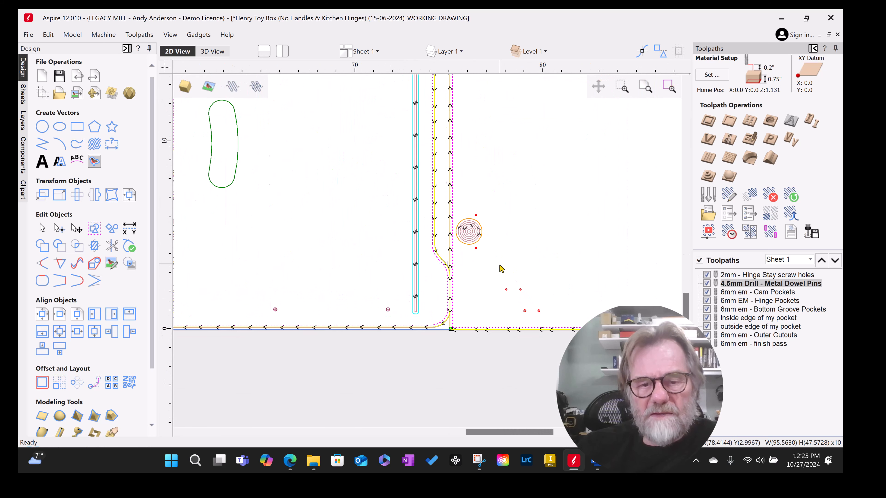
scroll(482, 228, up, 3)
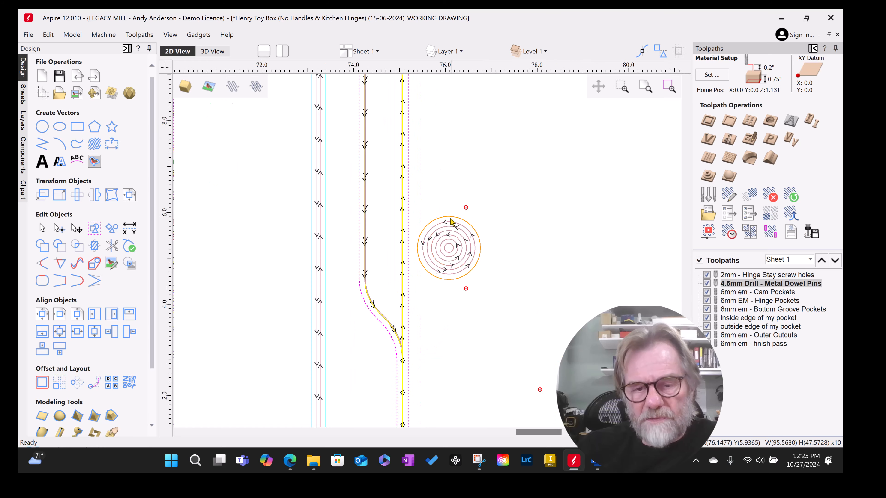
scroll(467, 227, down, 5)
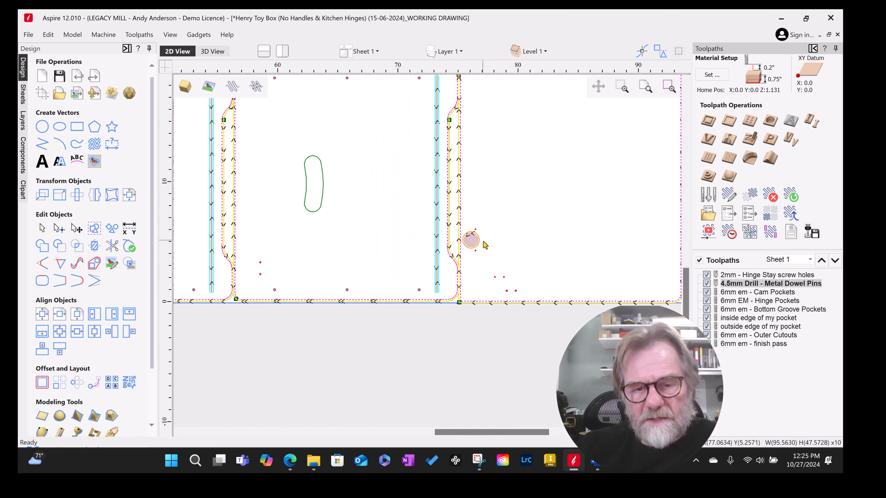
scroll(505, 283, down, 3)
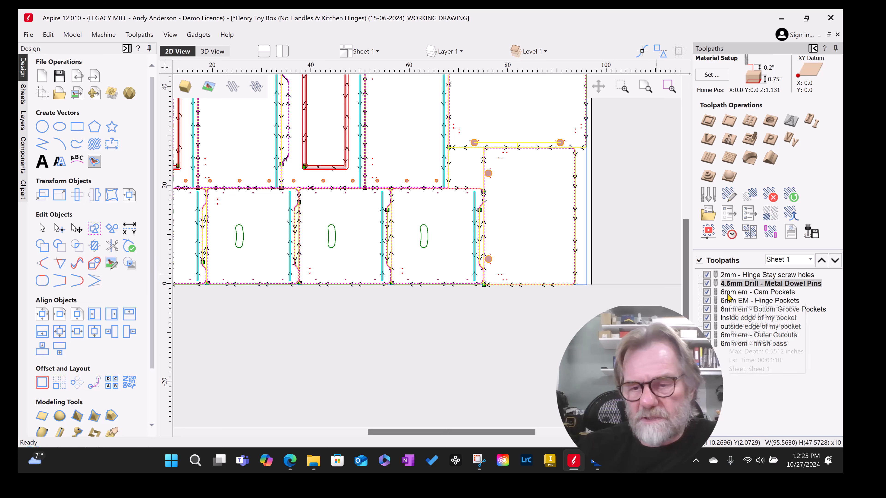
mouse_move(735, 288)
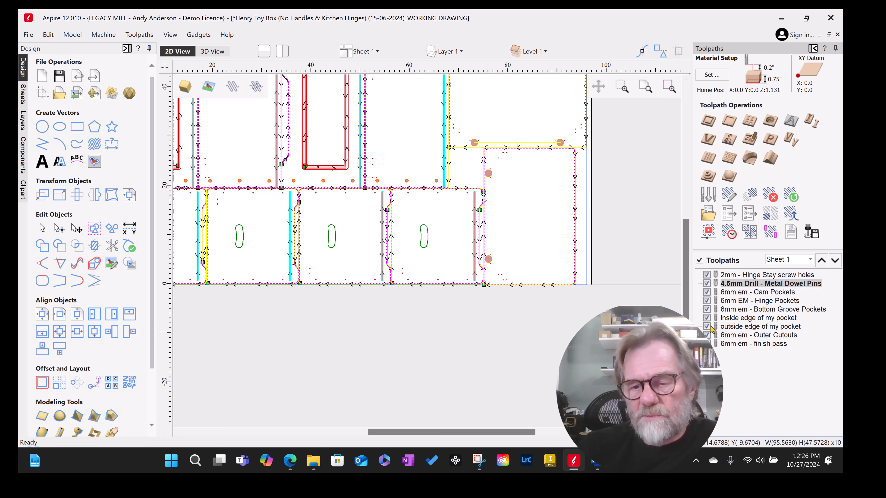
scroll(669, 326, down, 2)
scroll(665, 320, up, 1)
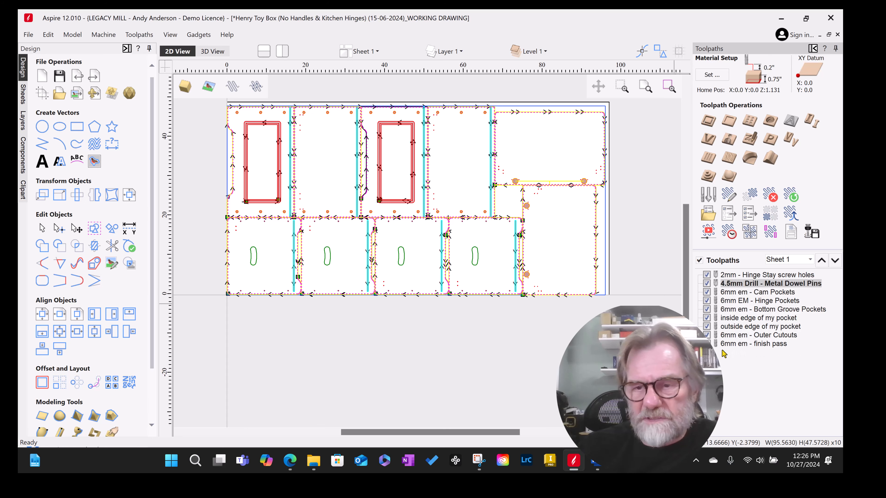
Assign the .085 DIA DRILL from the tool database to the 2mm - Hinge Stay screw holes toolpath
double_click(733, 275)
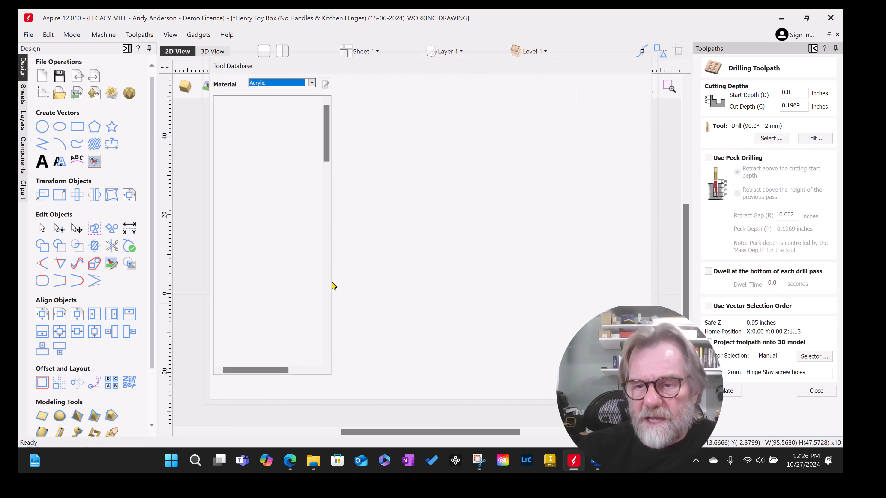
drag(320, 149, 279, 359)
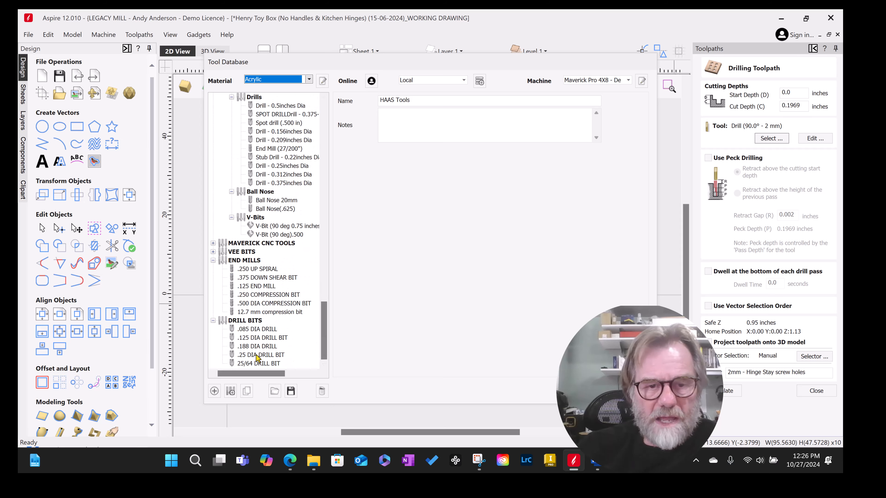
click(254, 330)
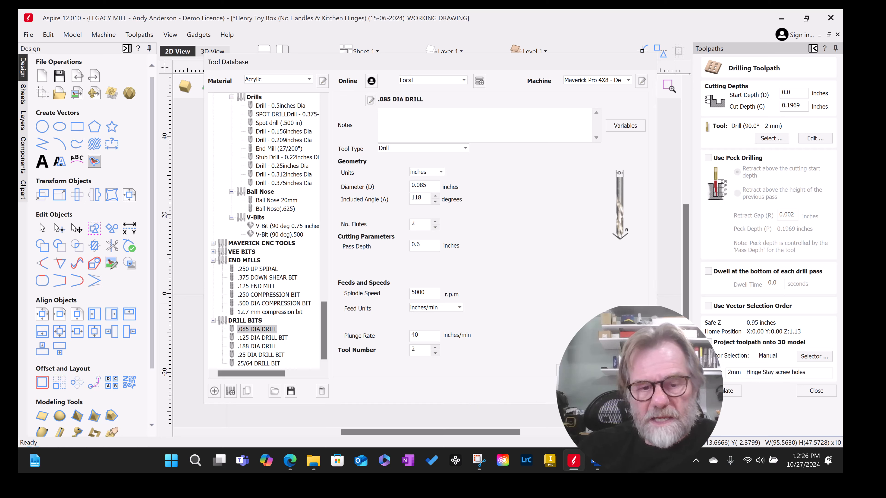
scroll(264, 231, up, 1)
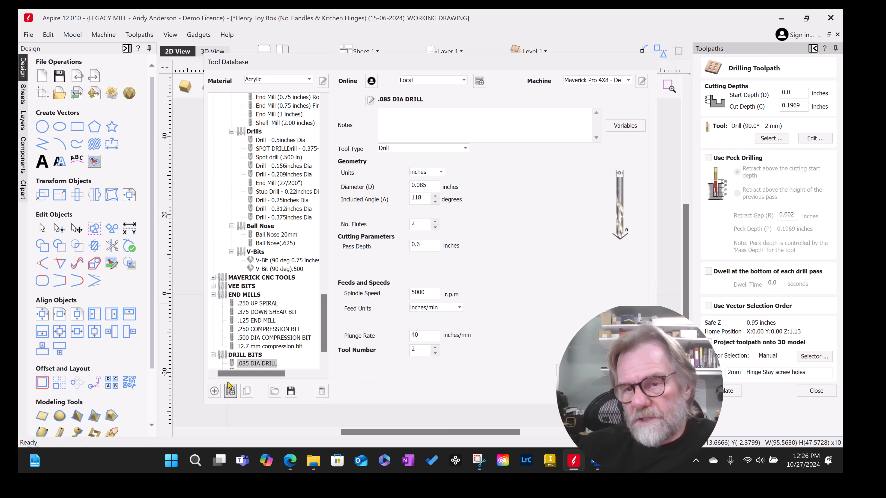
scroll(322, 342, down, 2)
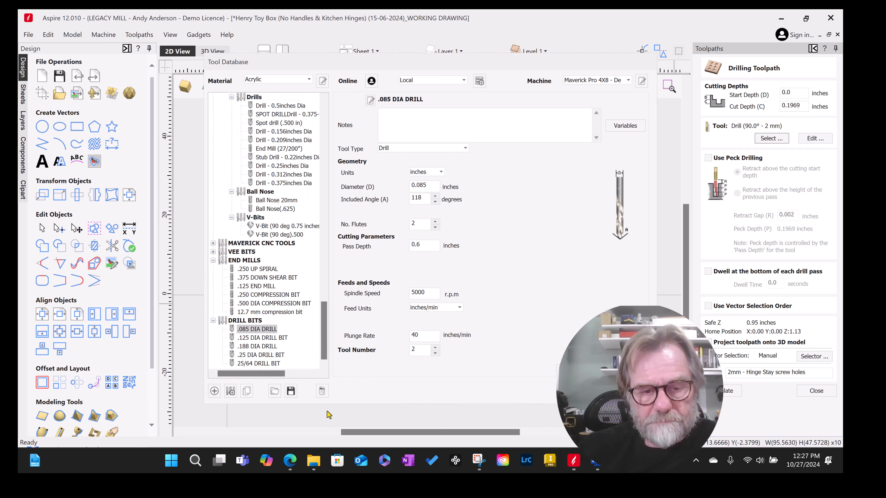
click(583, 391)
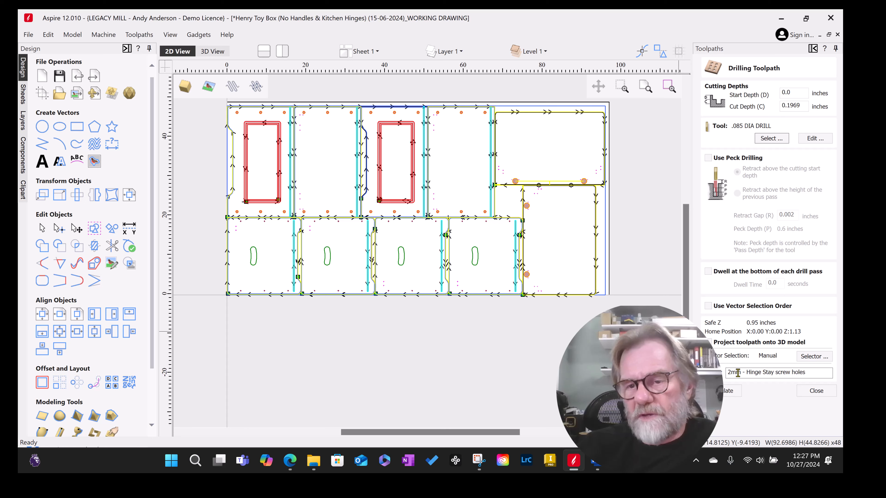
Rename the drilling toolpath to ".085 - Hinge Stay screw holes" and calculate it
drag(741, 373, 731, 373)
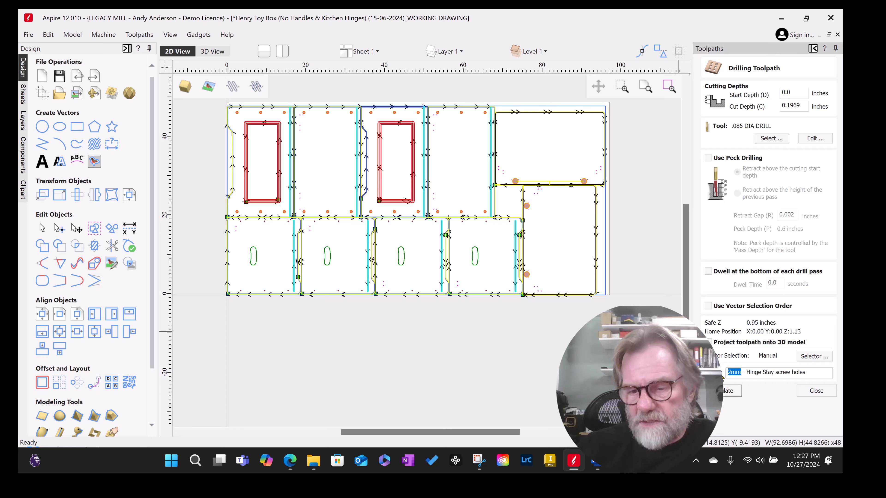
text(.085)
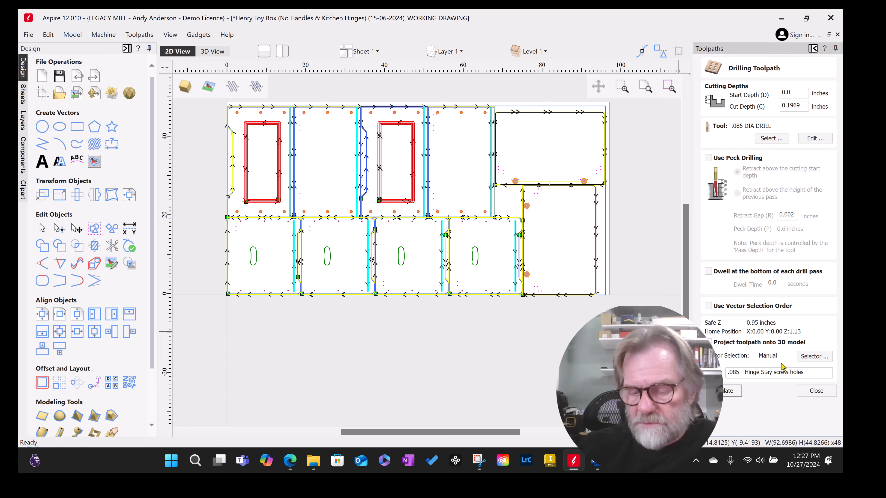
click(731, 391)
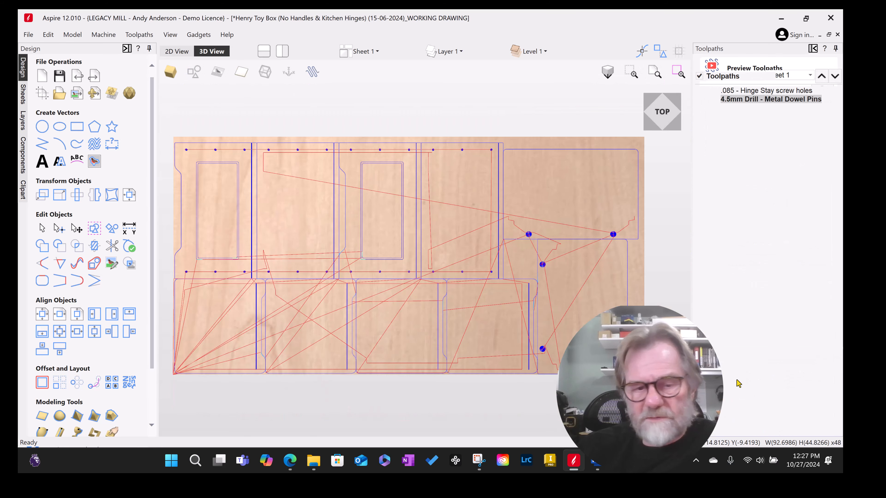
Assign the .188 DIA DRILL from the tool database to the 4.5mm Drill - Metal Dowel Pins toolpath
double_click(737, 381)
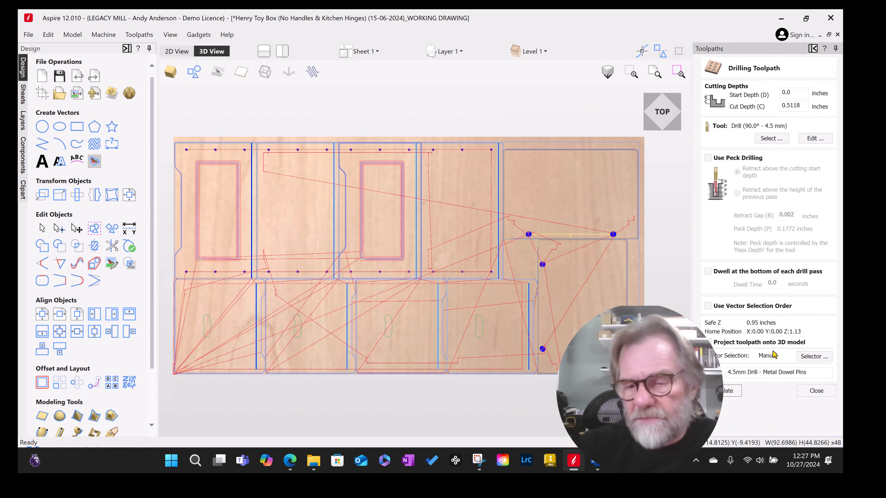
click(772, 140)
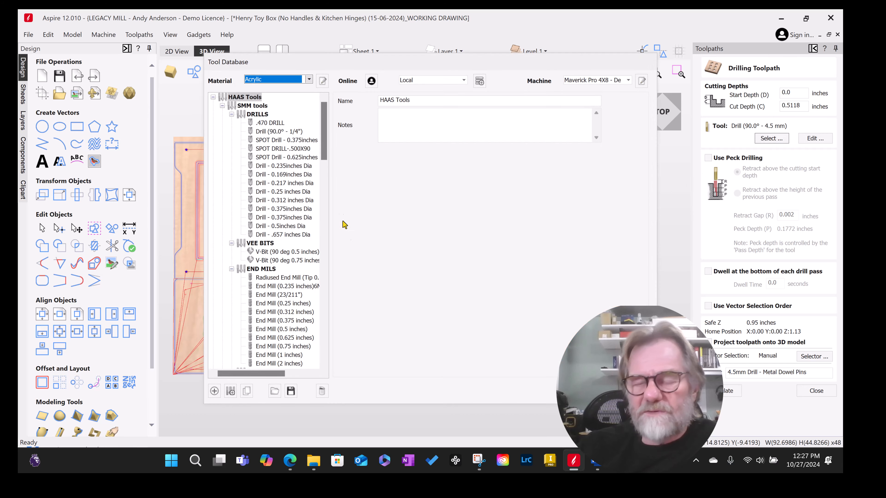
drag(325, 154, 325, 353)
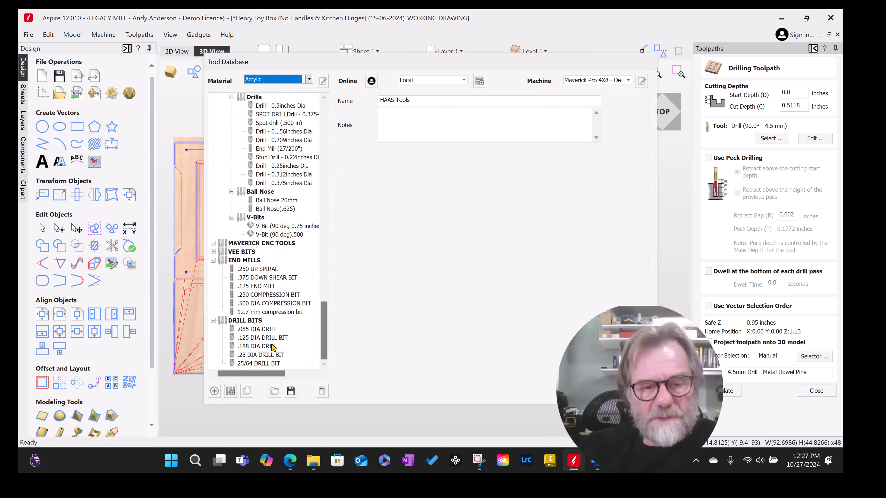
click(271, 347)
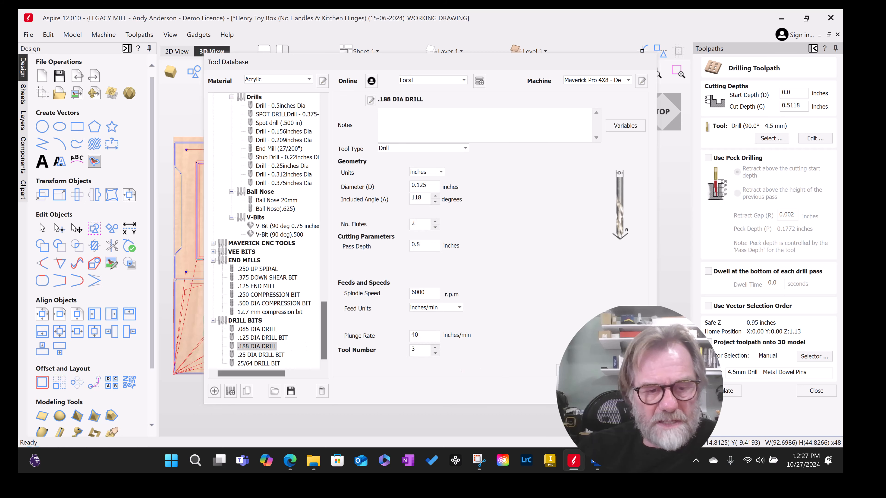
click(589, 391)
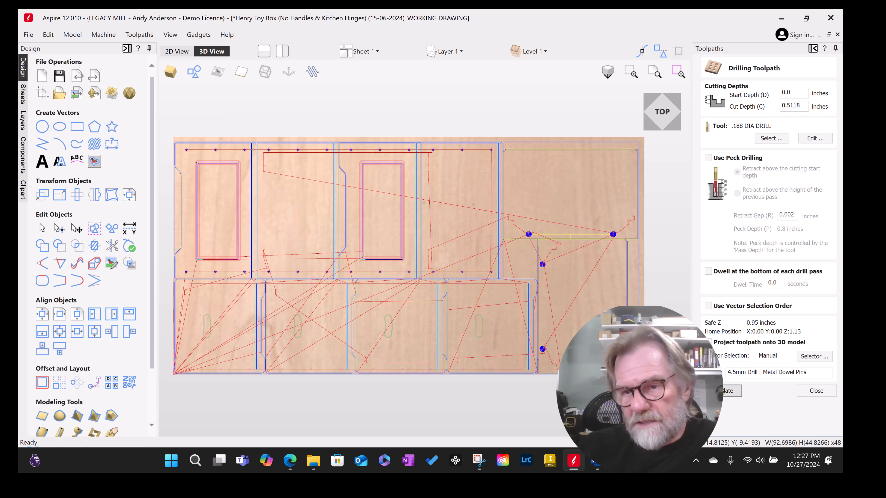
Rename the dowel pin drilling toolpath to ".188 Drill - Metal Dowel Pins" and calculate it
double_click(743, 373)
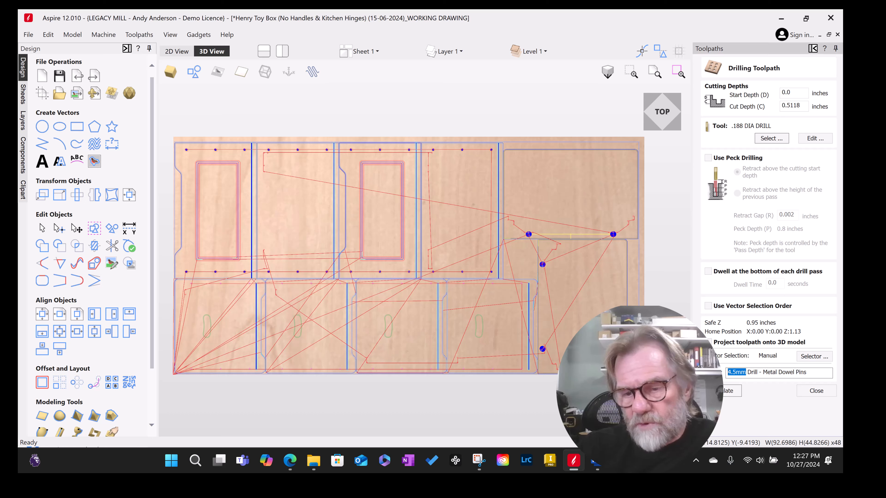
key(BackSpace)
text(.188)
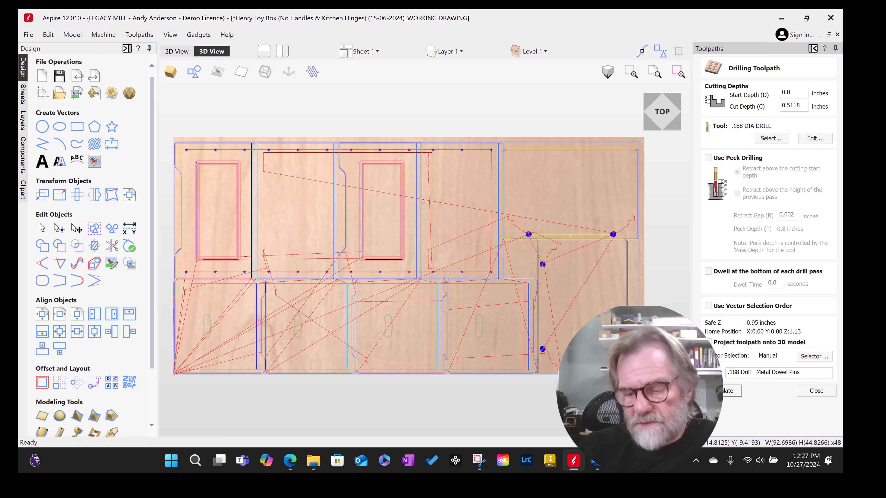
click(734, 391)
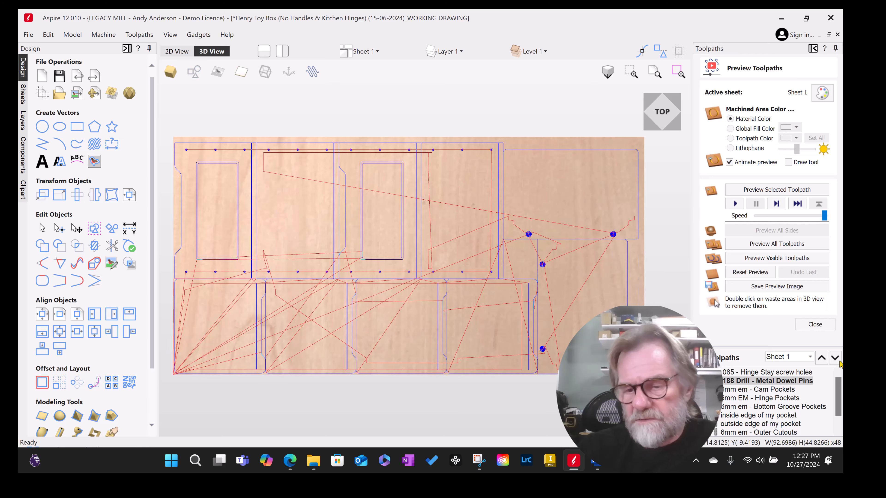
Review the settings of the 6mm em - Cam Pockets toolpath and recalculate it with its existing 6 mm end mill
double_click(755, 393)
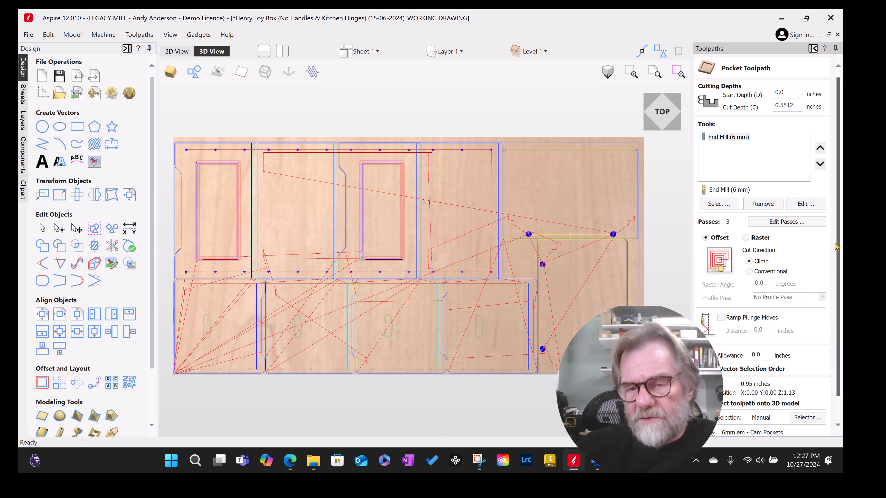
scroll(829, 294, down, 2)
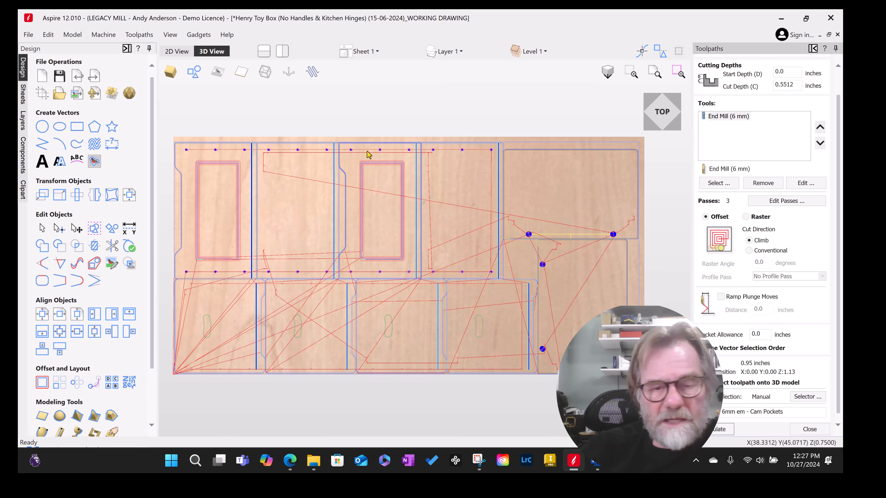
scroll(415, 149, down, 1)
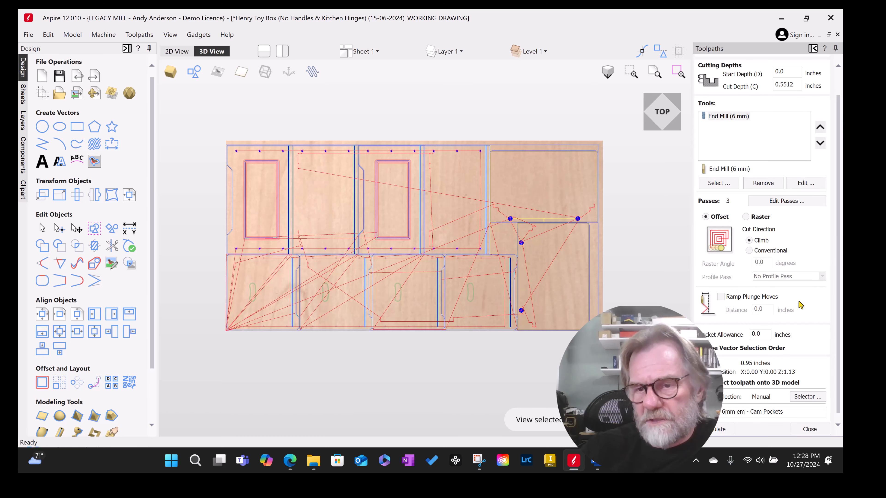
click(720, 430)
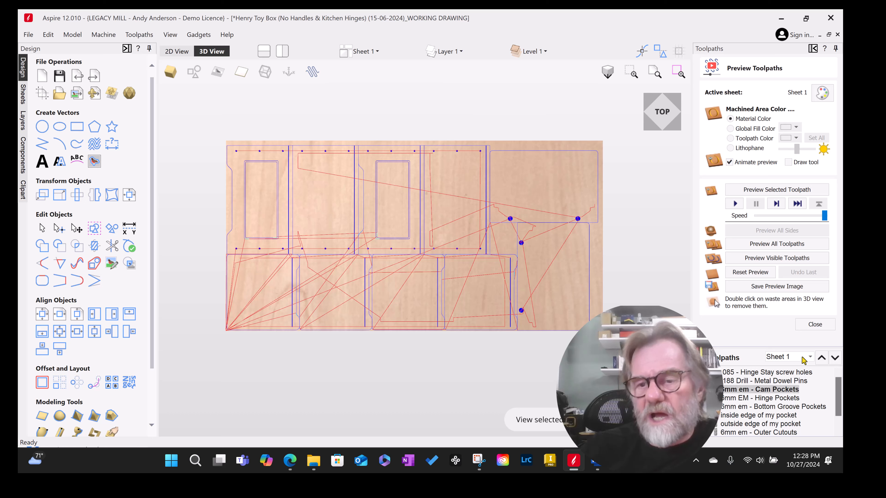
Review the remaining 6mm toolpaths in the list, checking the tool details of Hinge Pockets and selecting Bottom Groove Pockets
scroll(839, 387, down, 1)
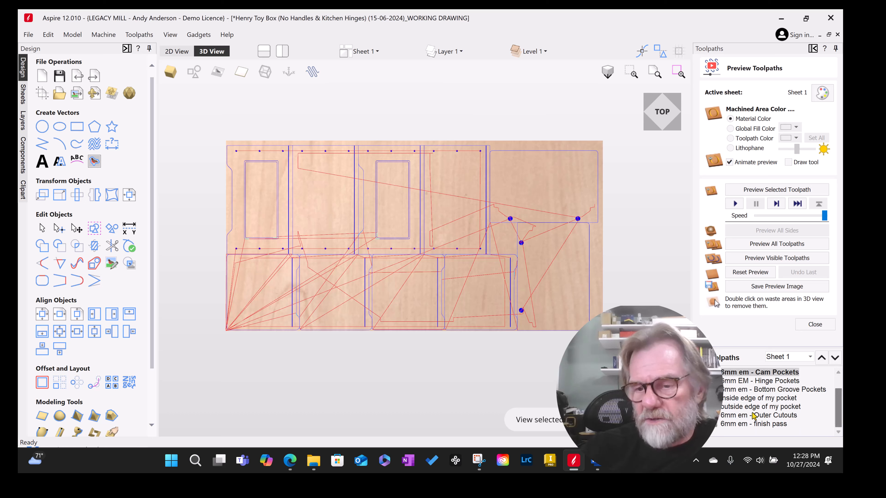
mouse_move(740, 383)
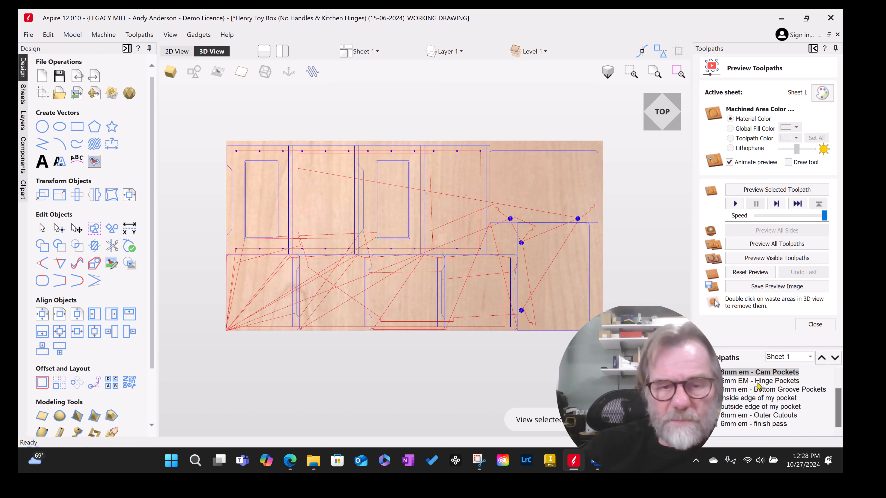
mouse_move(757, 384)
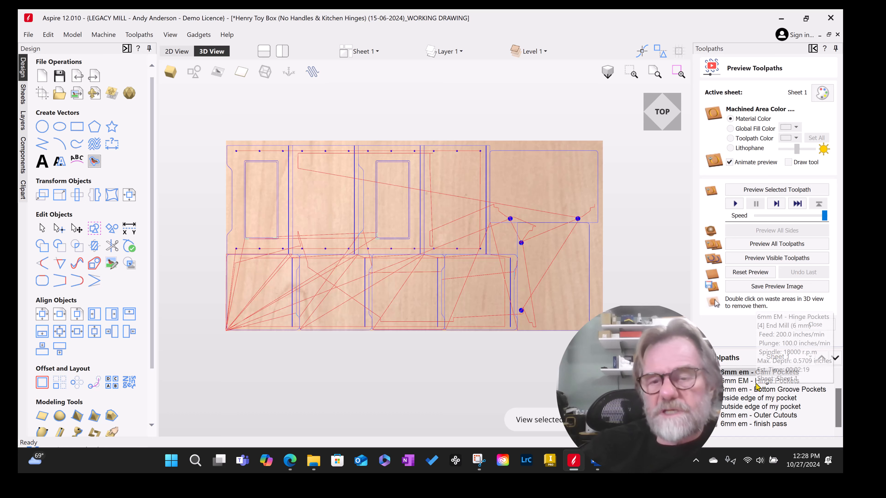
click(743, 381)
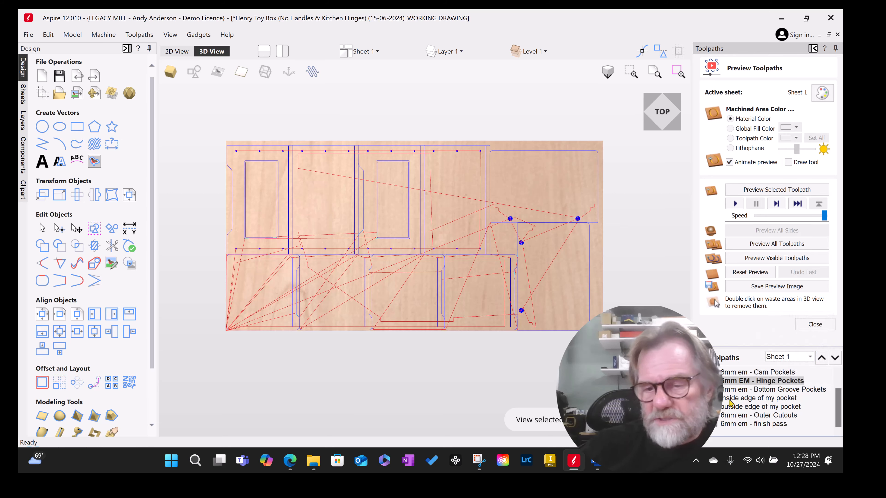
mouse_move(754, 384)
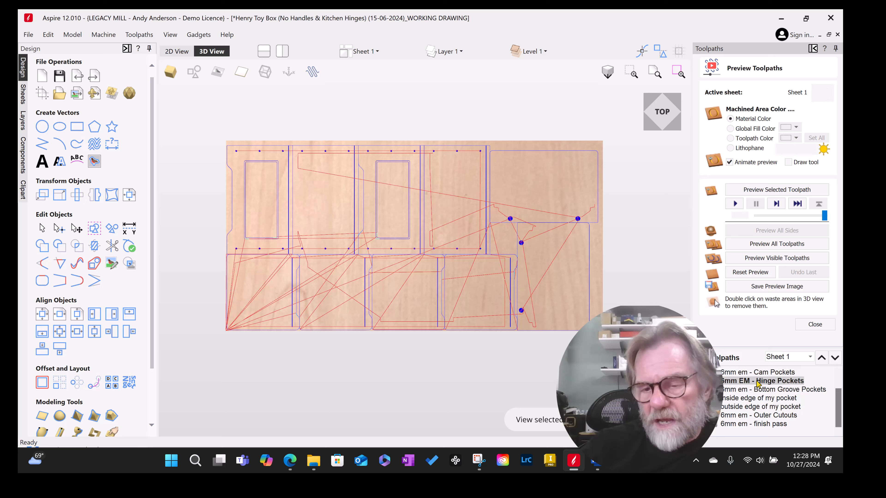
click(753, 391)
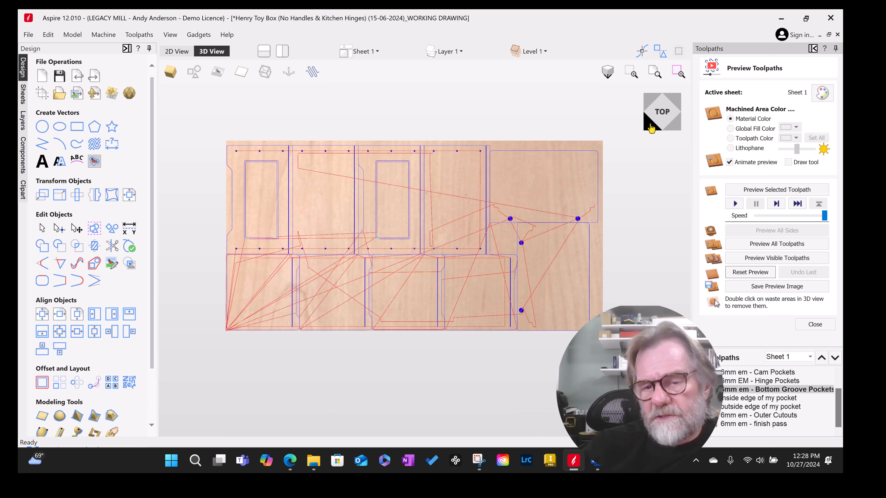
Simulate the Cam Pockets and Hinge Pockets toolpaths one after the other in an angled 3D view of the sheet
drag(649, 127, 651, 143)
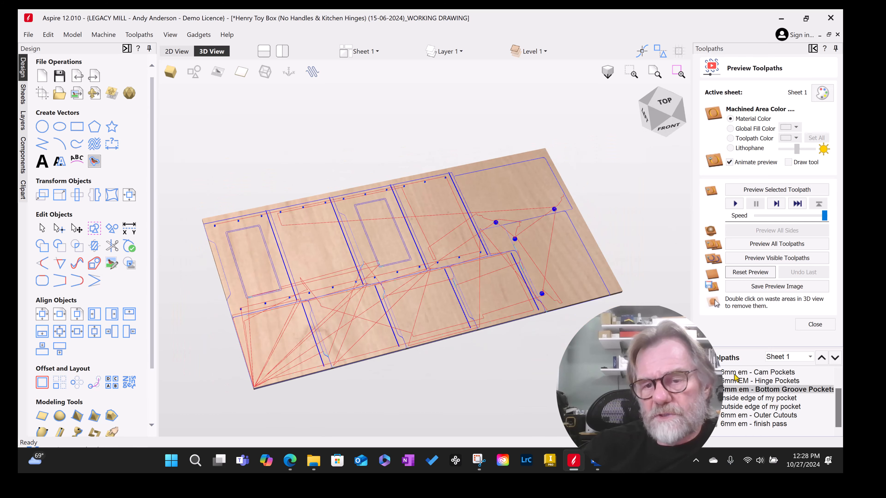
click(735, 373)
click(770, 192)
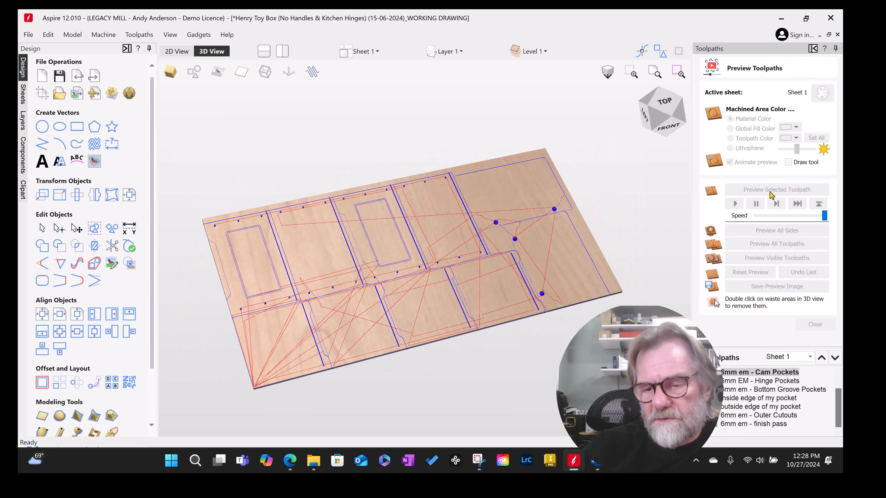
click(745, 400)
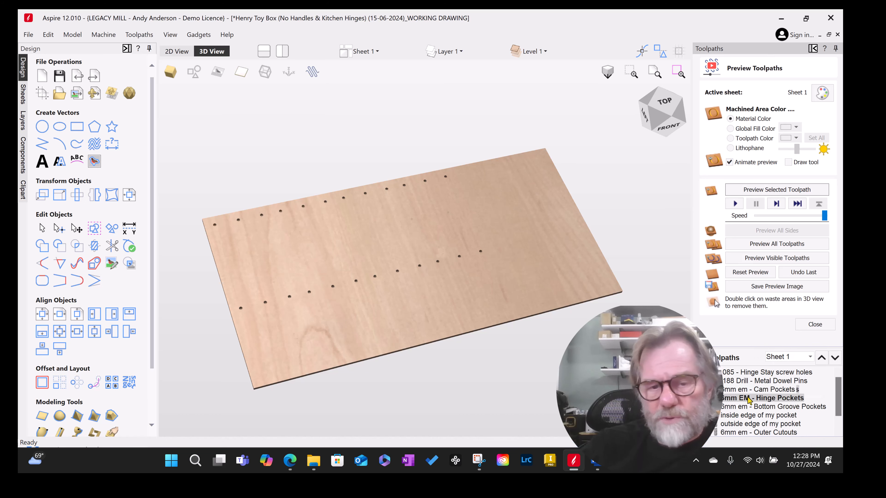
click(775, 190)
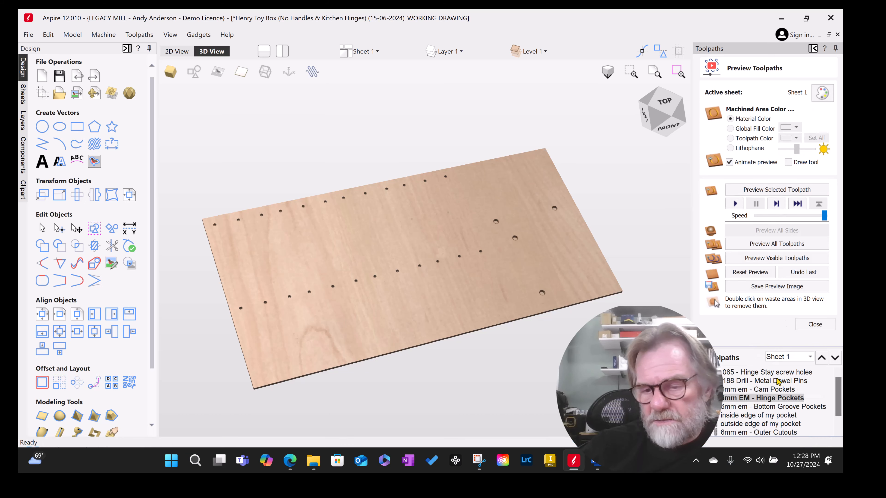
Simulate the Bottom Groove Pockets toolpath and the inside and outside edge of my pocket toolpaths on the sheet
click(766, 408)
click(776, 193)
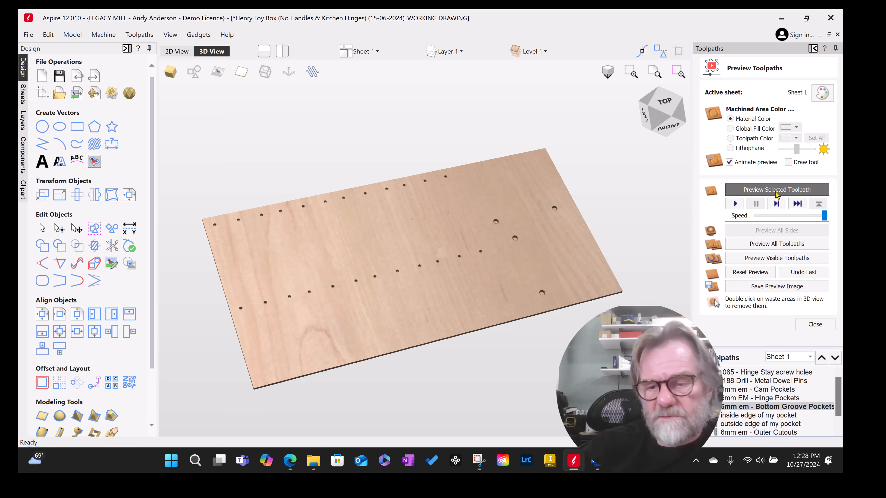
click(763, 415)
click(763, 192)
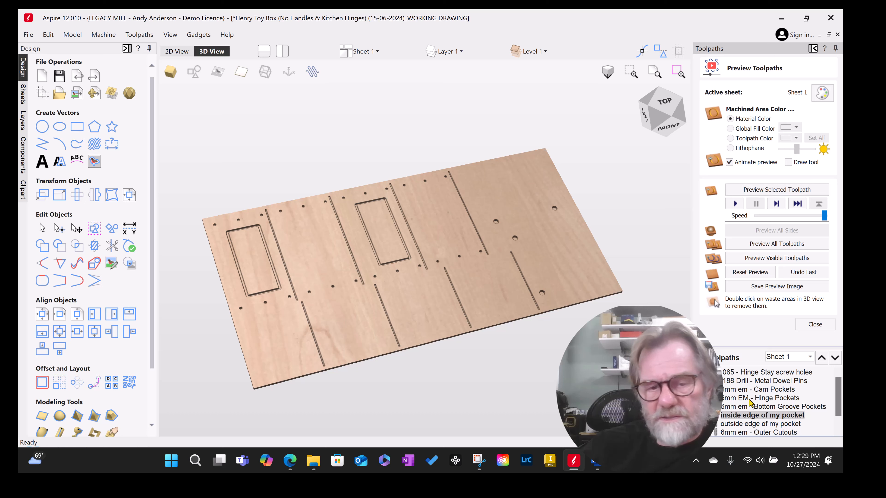
click(756, 425)
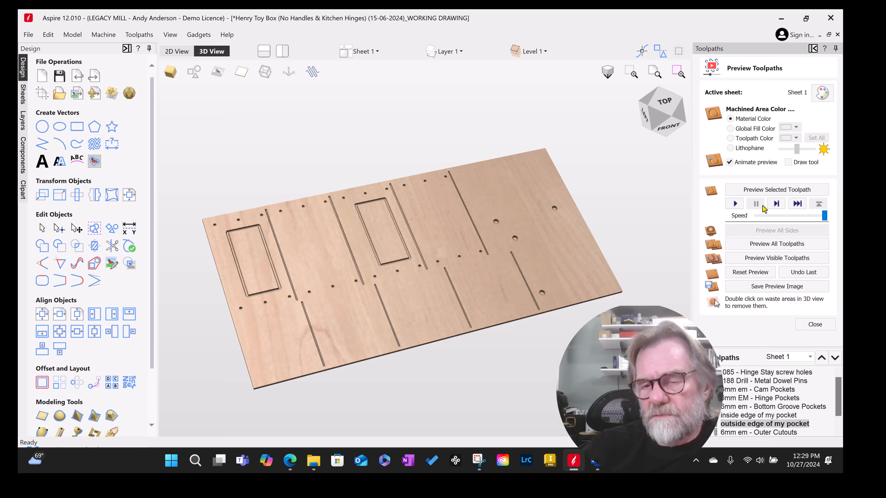
click(770, 197)
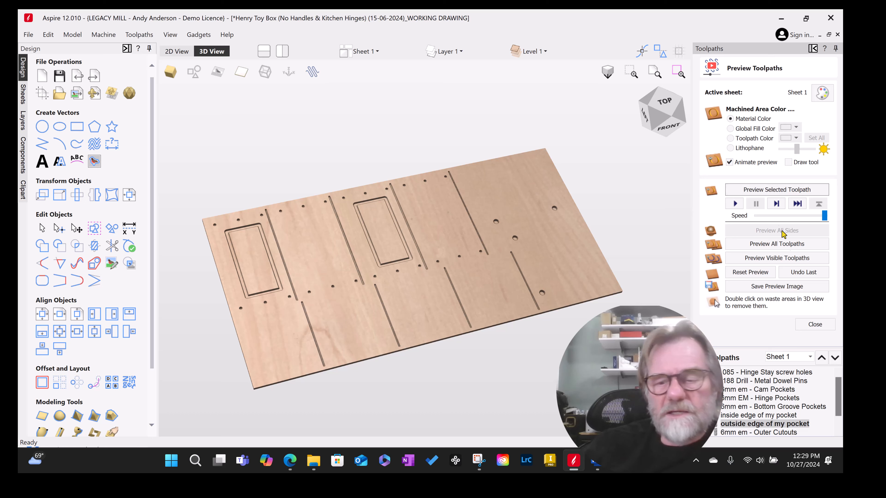
Simulate the 6mm em - Outer Cutouts toolpath and the 6mm em - finish pass toolpath on the sheet
click(766, 433)
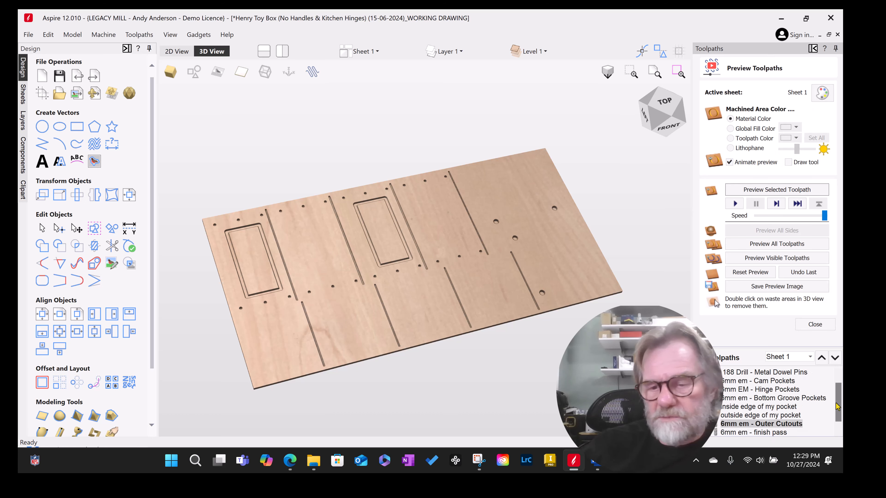
scroll(766, 433, down, 1)
click(770, 192)
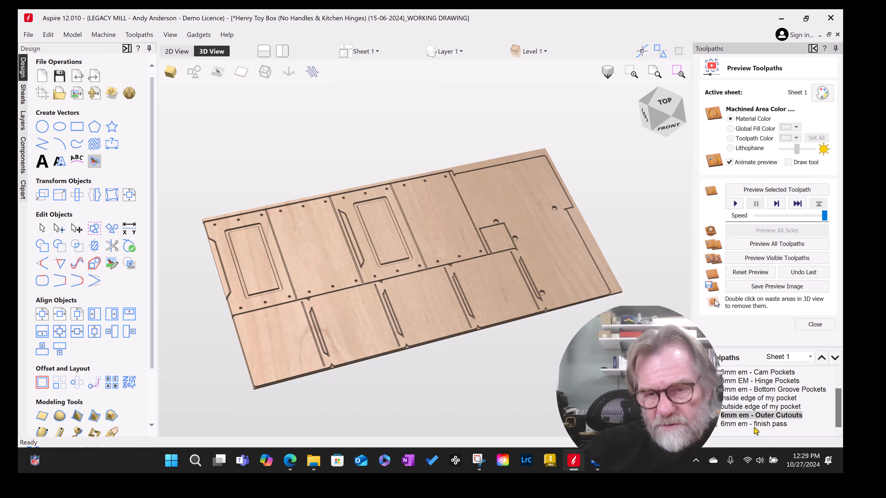
mouse_move(757, 418)
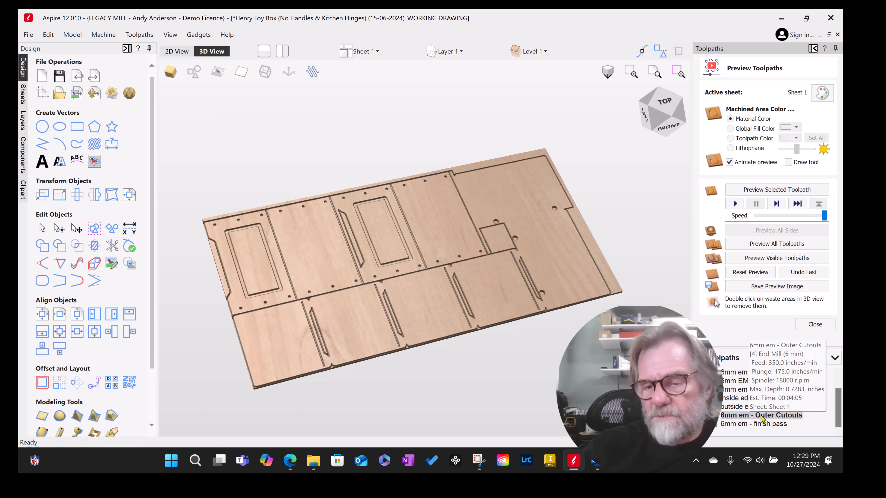
click(755, 424)
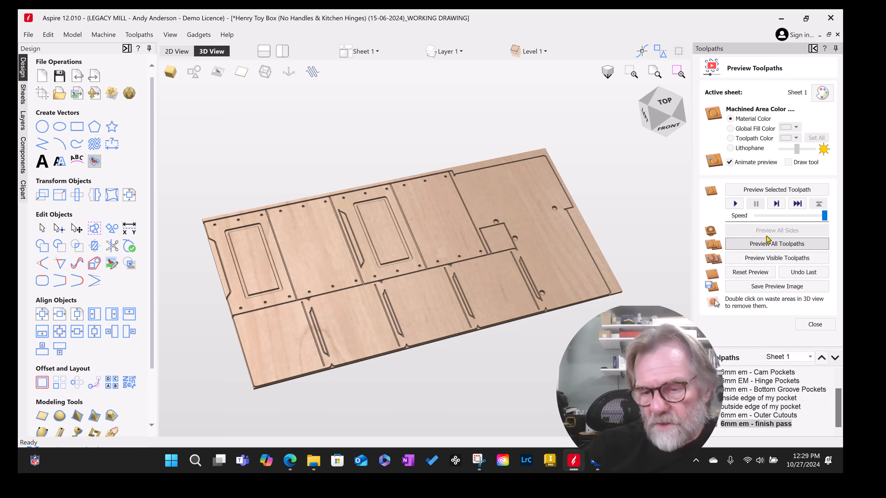
click(781, 193)
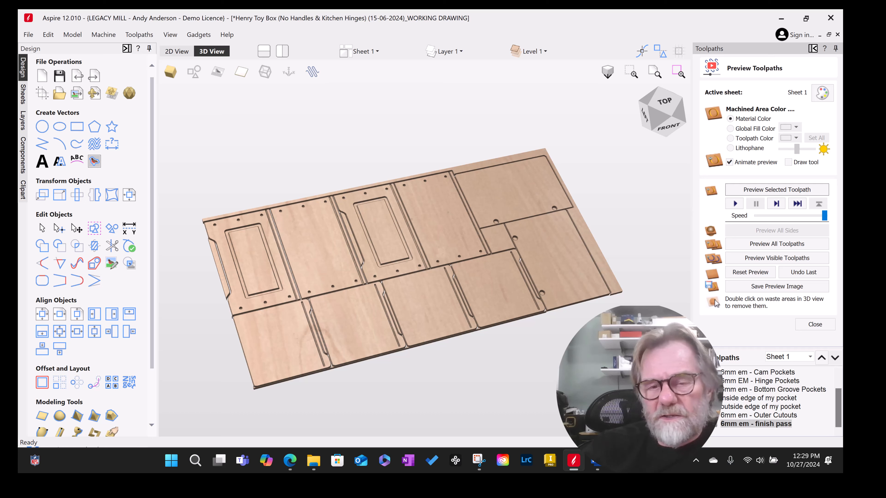
Set the cut depth to .73 inches and the allowance offset to 0.004 inches for the 6mm em - Outer Cutouts toolpath
click(767, 417)
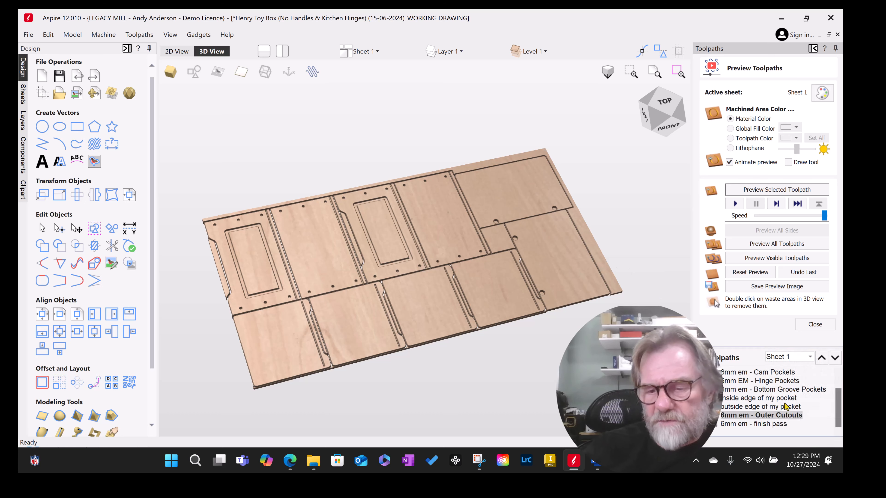
double_click(760, 418)
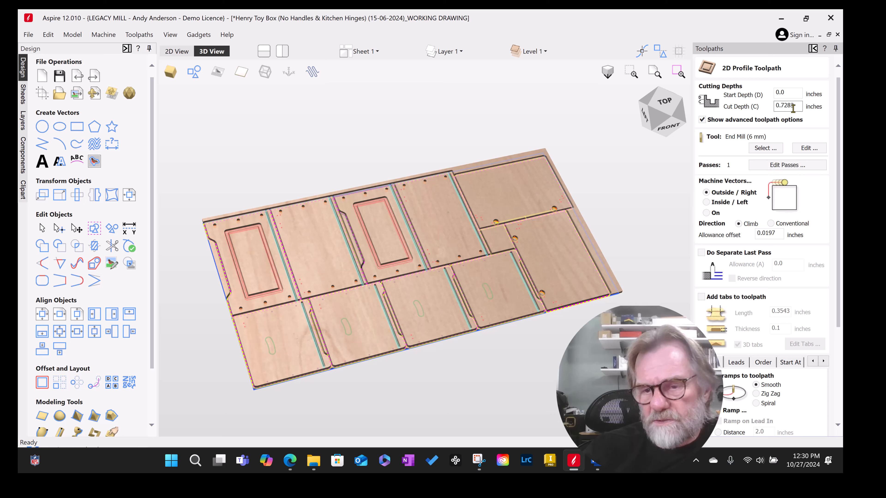
drag(797, 106, 775, 109)
text(.)
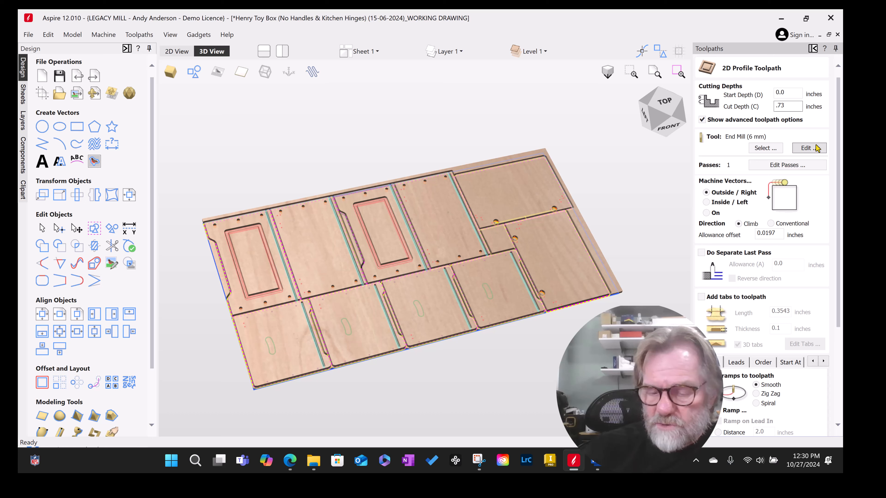
click(840, 99)
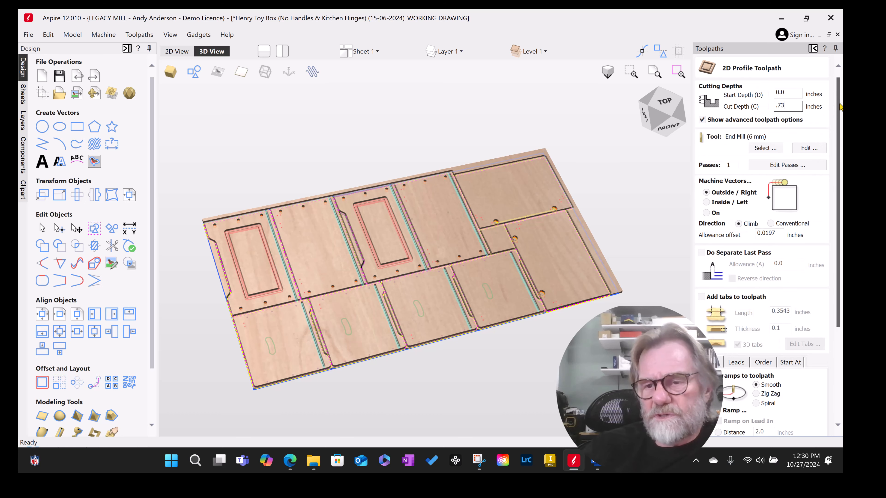
drag(782, 235, 769, 234)
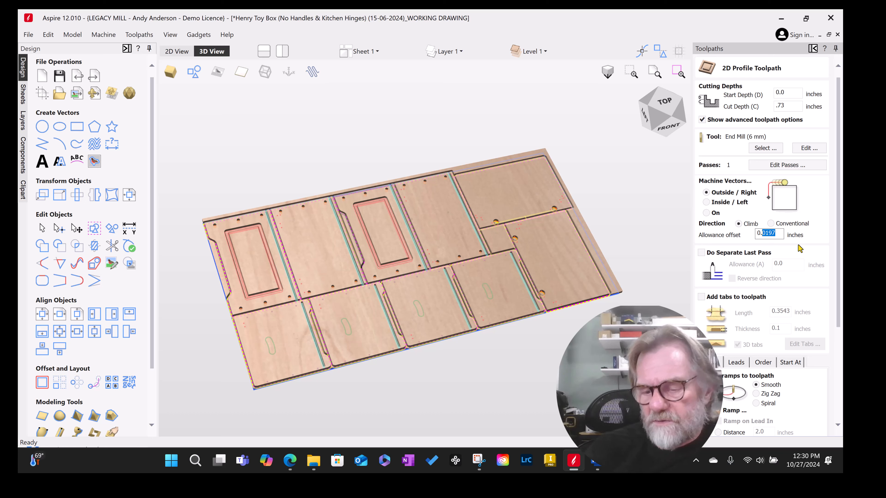
text(004)
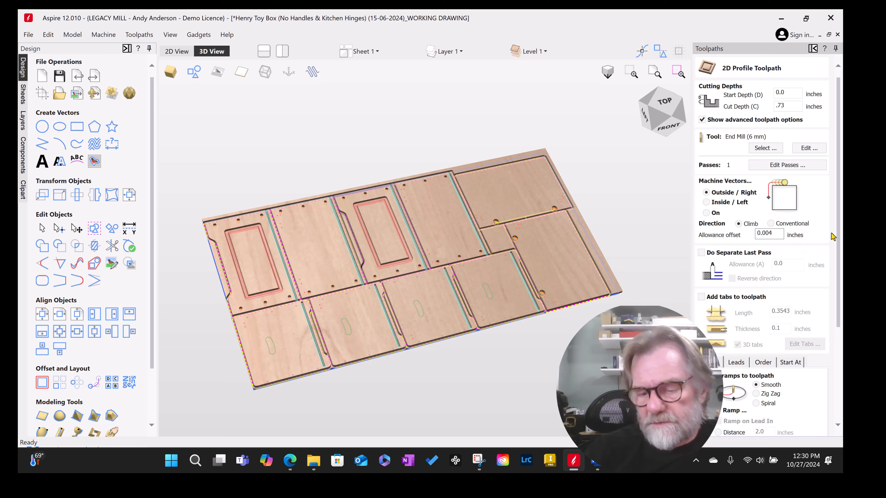
drag(837, 210, 840, 295)
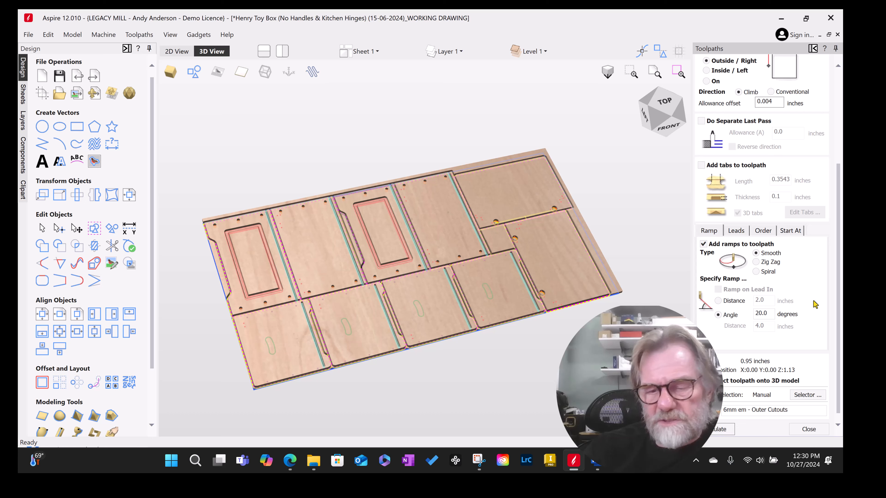
drag(838, 257, 839, 158)
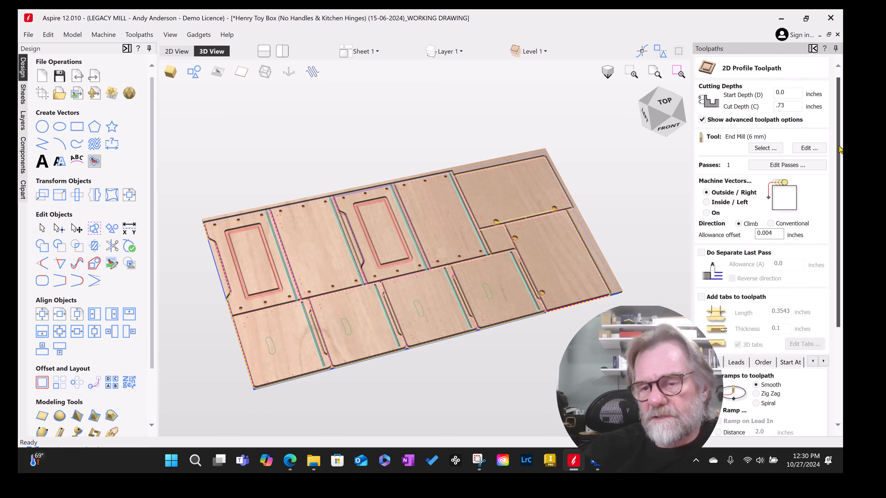
Check the feed and plunge rates of the 6 mm end mill, accept them, and recalculate the Outer Cutouts toolpath
click(808, 148)
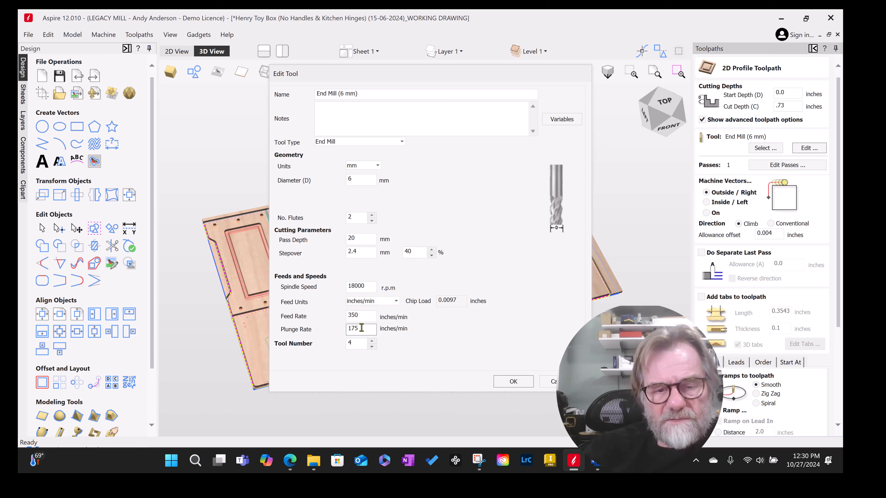
click(512, 382)
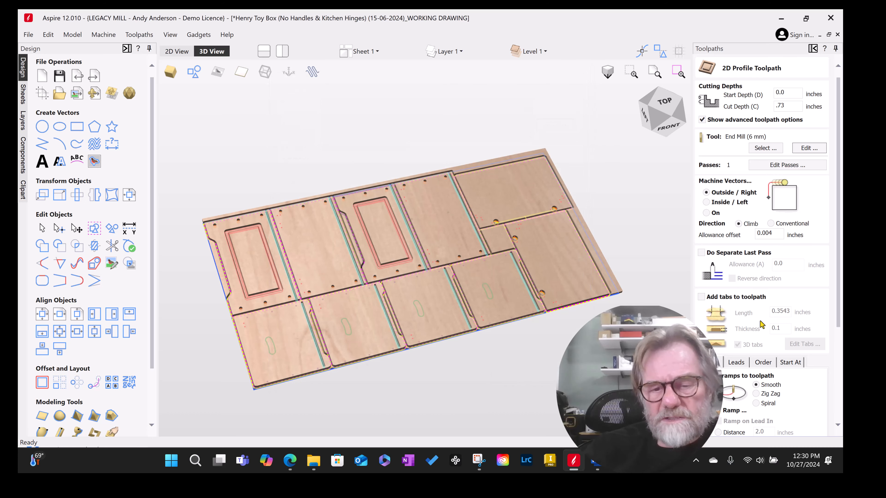
scroll(840, 213, down, 5)
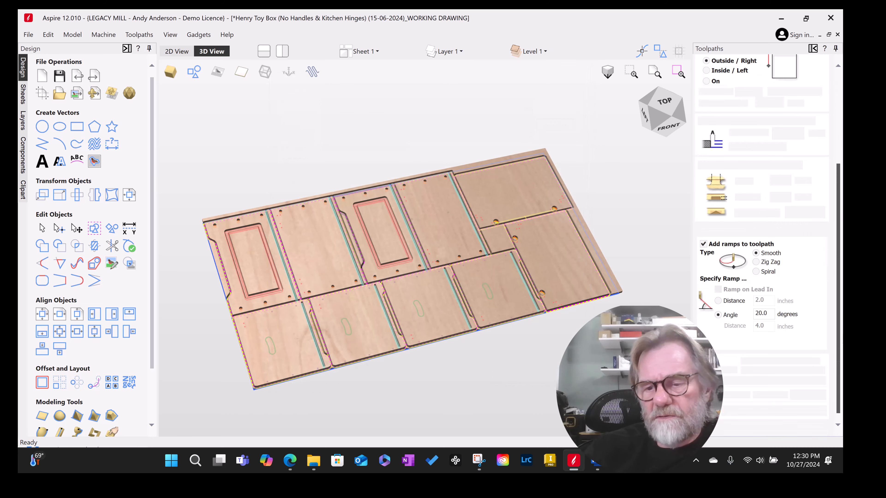
click(721, 429)
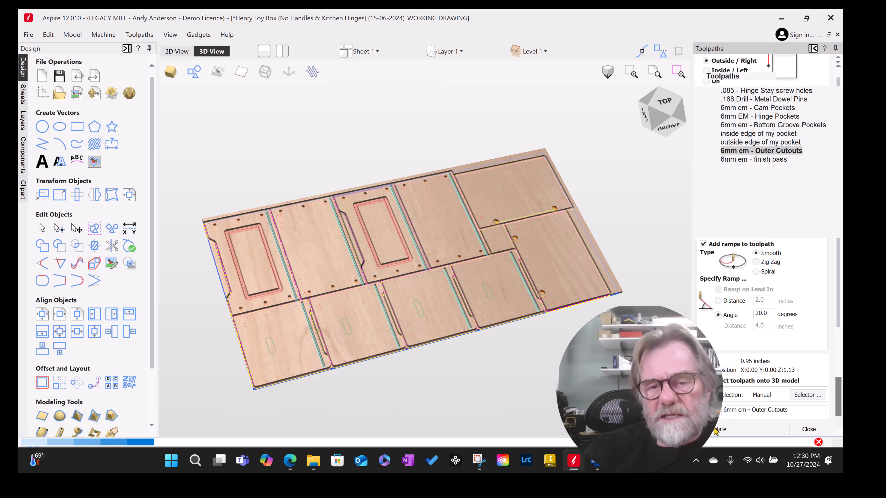
Reset the preview to a blank sheet and simulate only the 6mm em - Outer Cutouts toolpath
scroll(839, 419, down, 1)
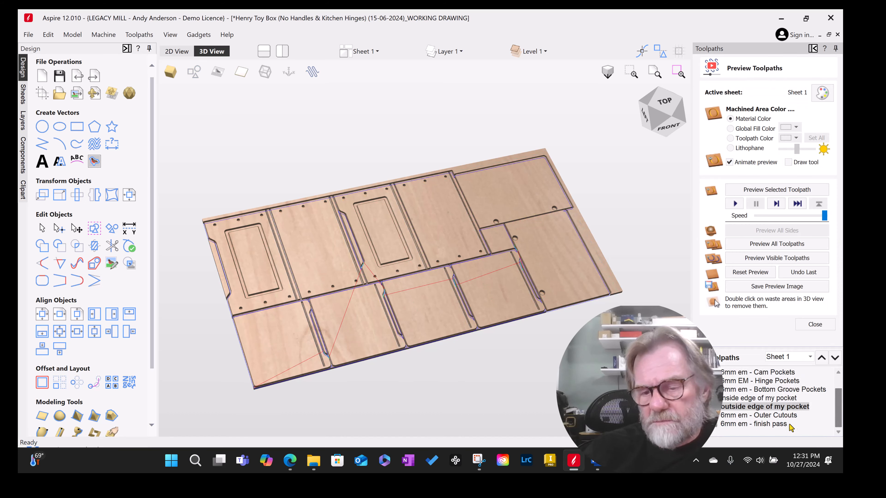
click(773, 416)
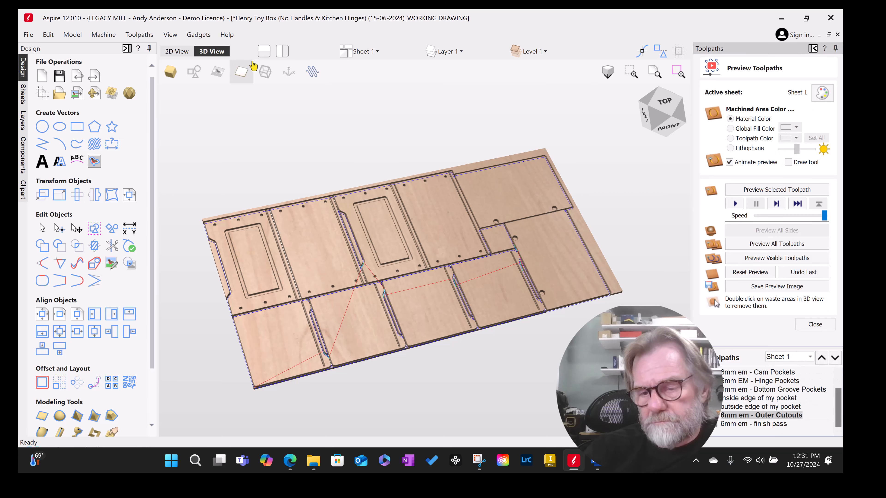
click(750, 273)
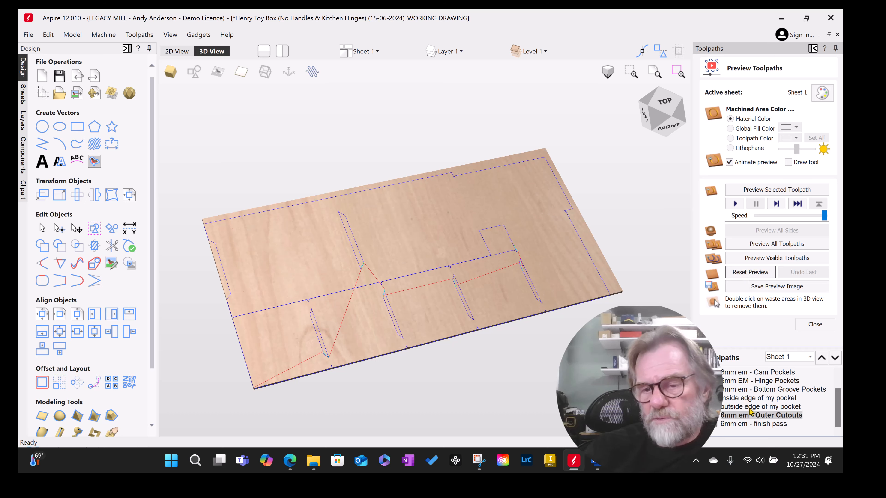
click(755, 191)
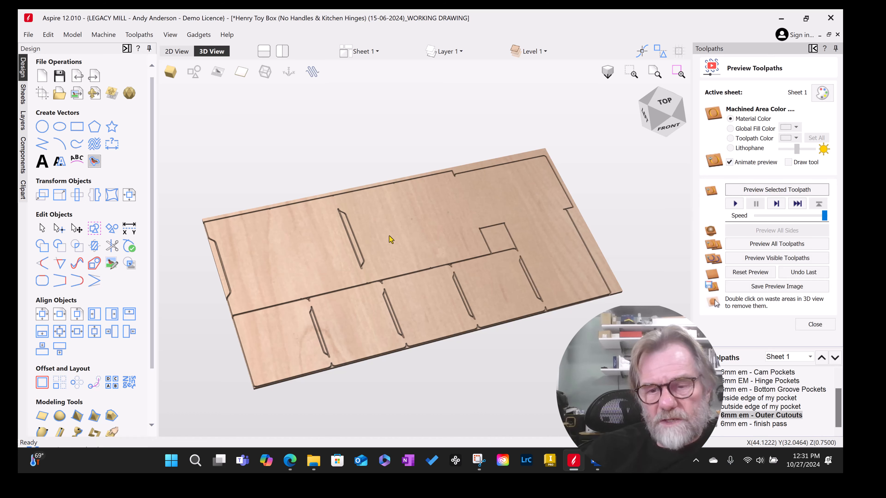
Reopen and recalculate the 6mm em - Outer Cutouts toolpath, and simulate it again on a blank sheet
double_click(742, 415)
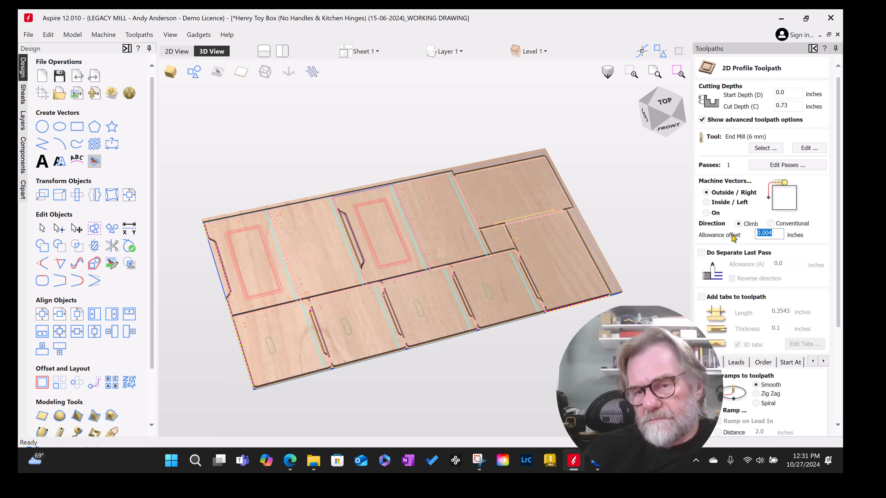
key(Return)
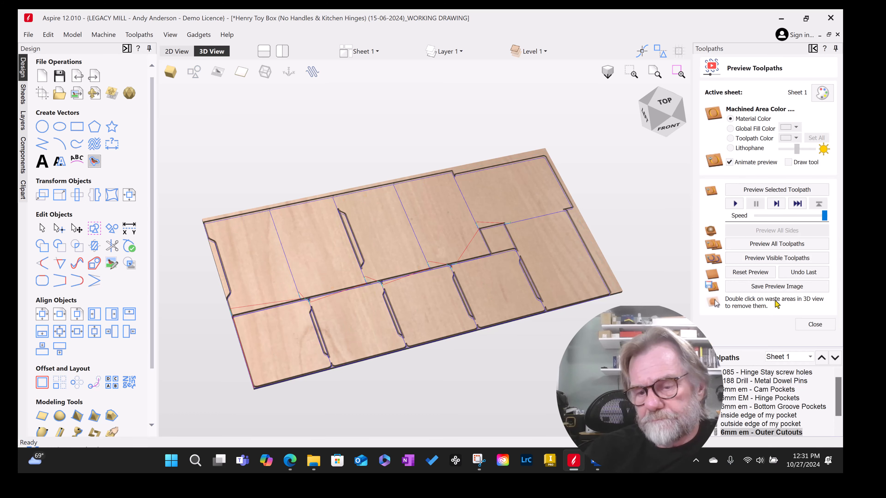
click(762, 191)
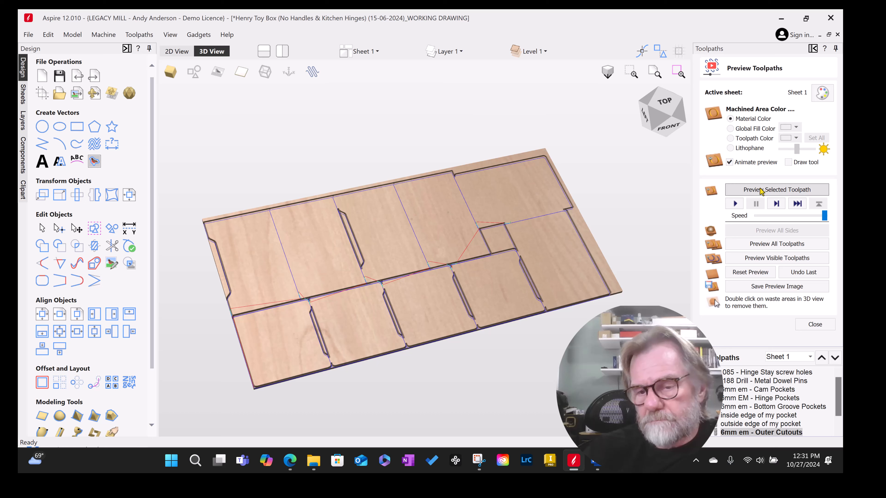
click(751, 272)
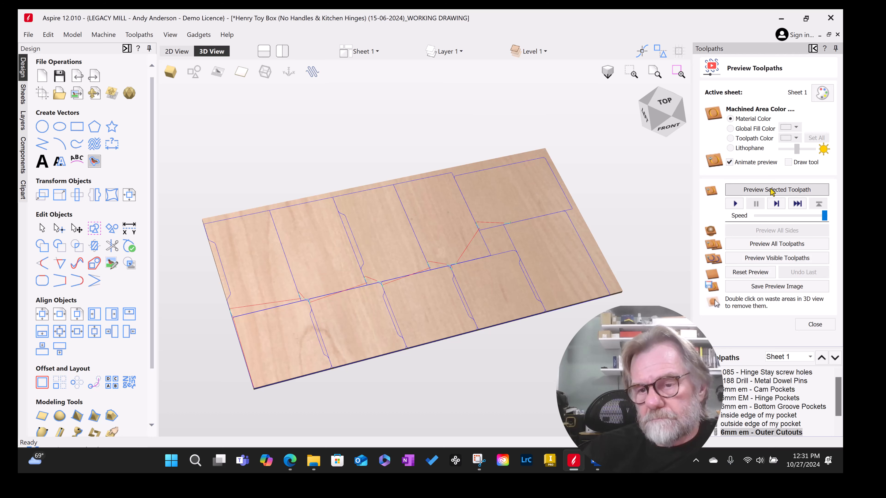
click(773, 191)
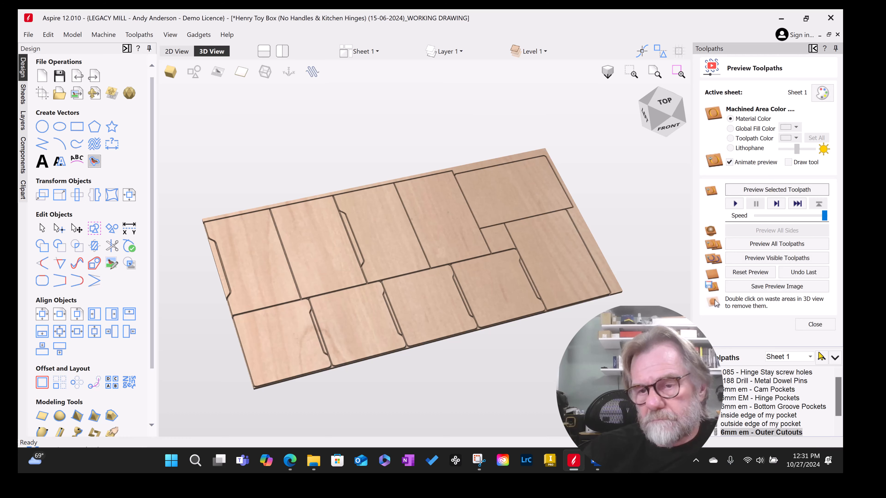
Check the allowance offset of the Outer Cutouts toolpath, recalculate it once more, and rerun its simulation from a reset preview
scroll(840, 390, down, 1)
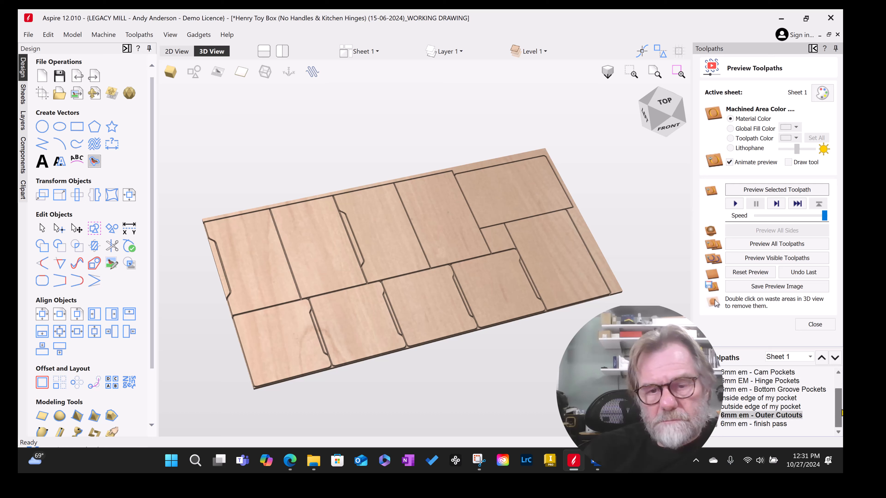
double_click(772, 423)
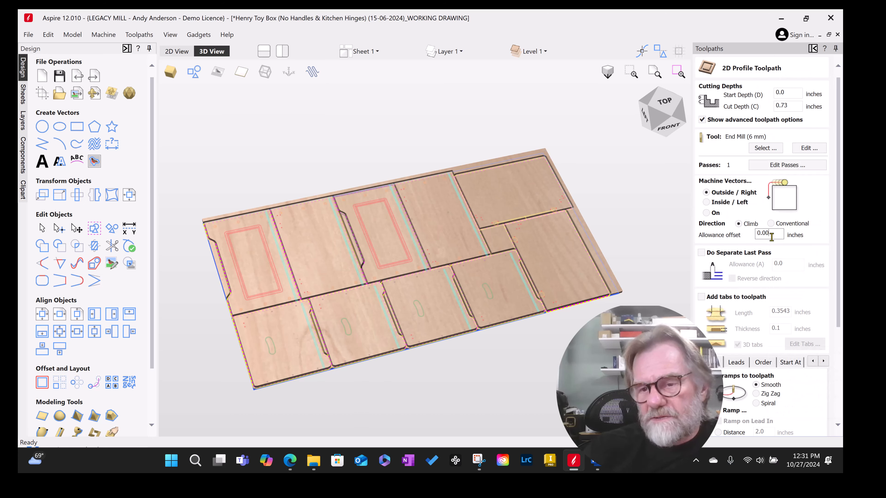
scroll(835, 214, down, 3)
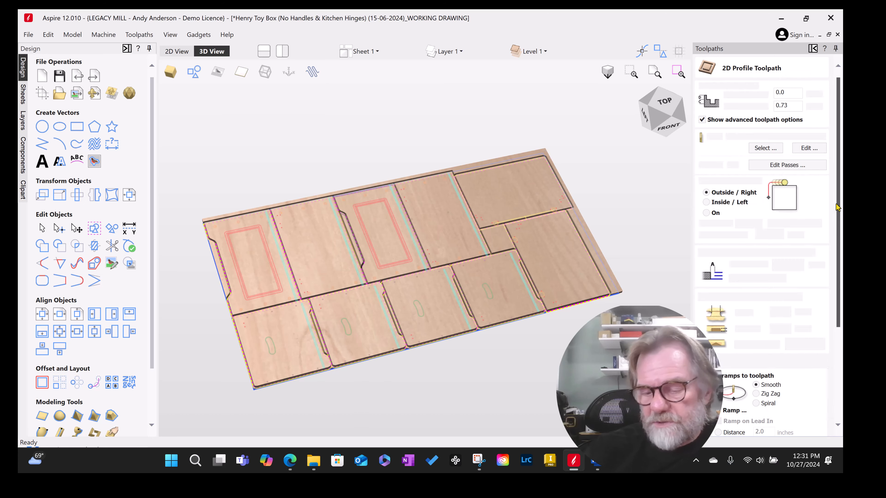
click(727, 430)
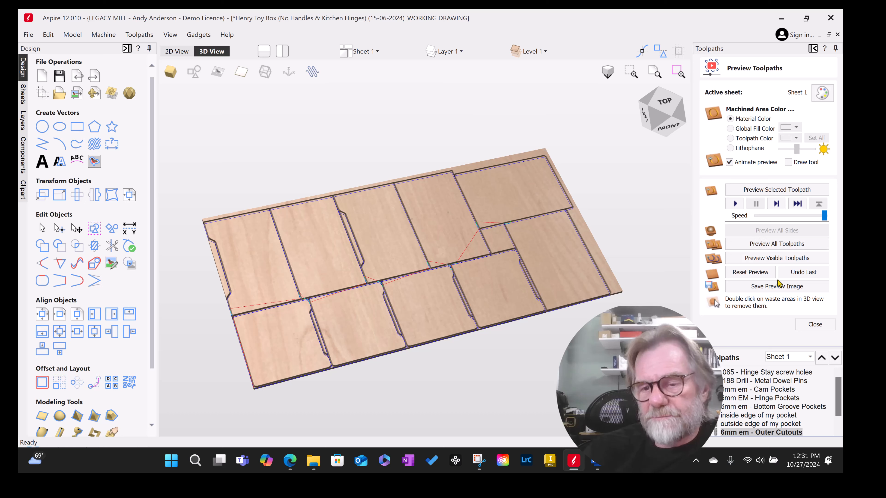
click(769, 274)
click(776, 194)
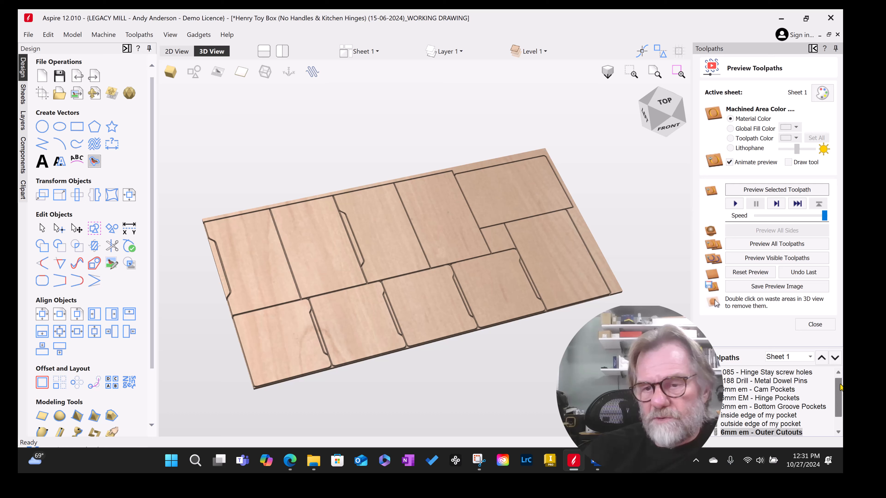
Open the 6mm em - finish pass toolpath and set its cut depth to 0.765 inches
drag(840, 384, 840, 401)
double_click(780, 425)
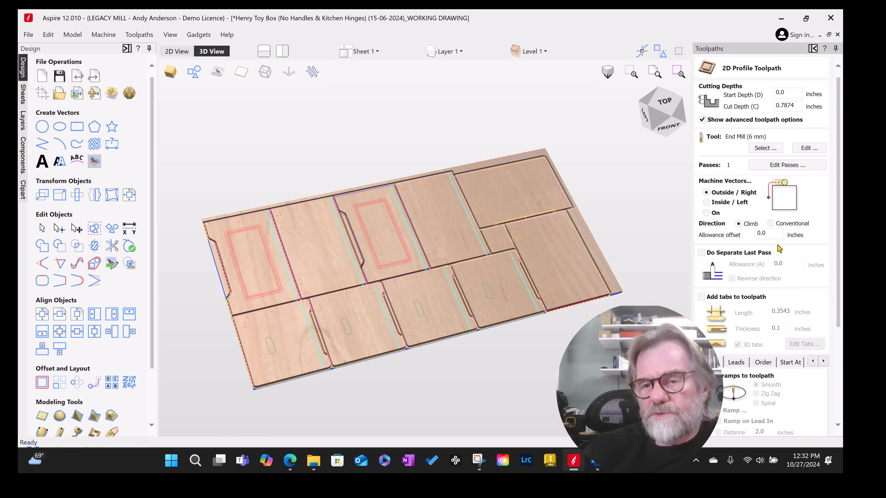
click(766, 234)
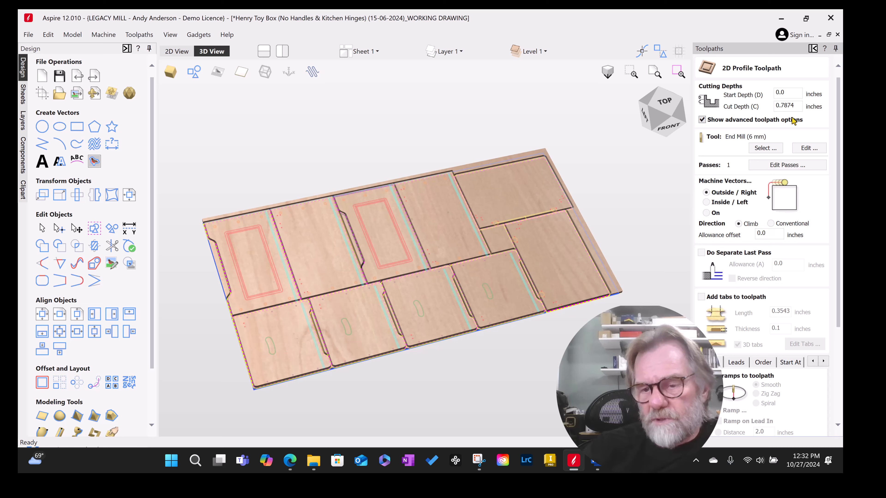
click(792, 107)
drag(786, 114, 784, 118)
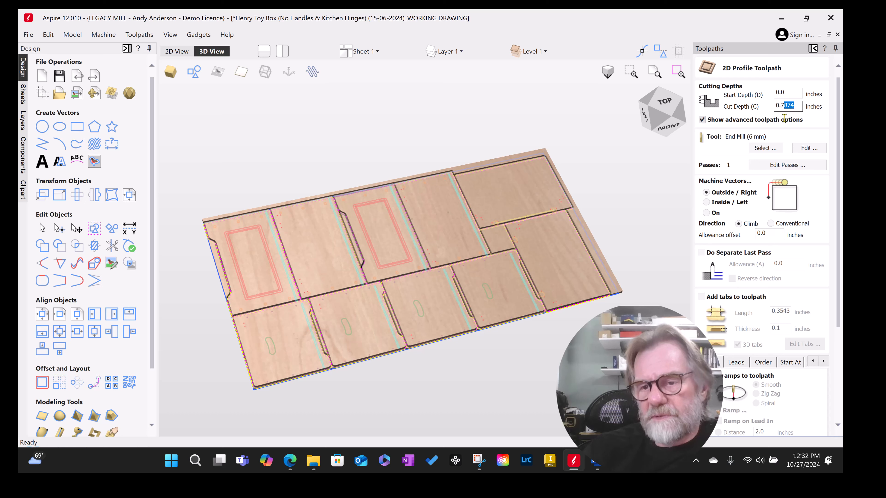
text(65)
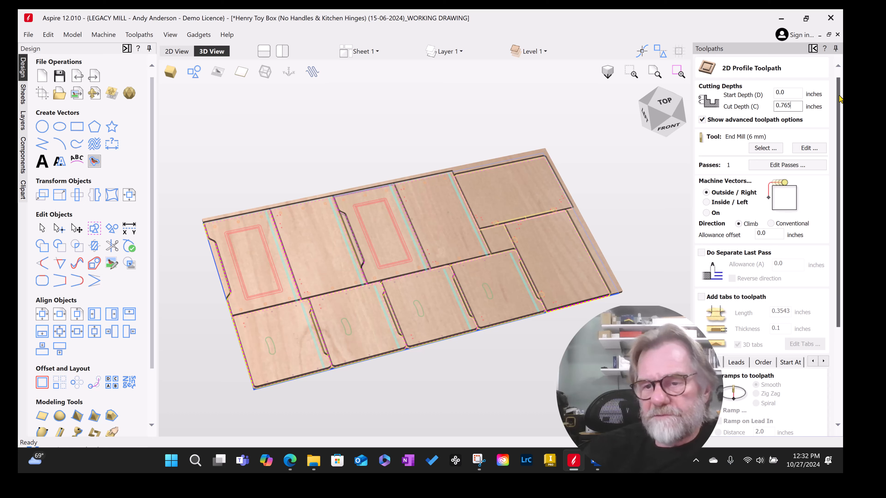
drag(839, 95, 839, 72)
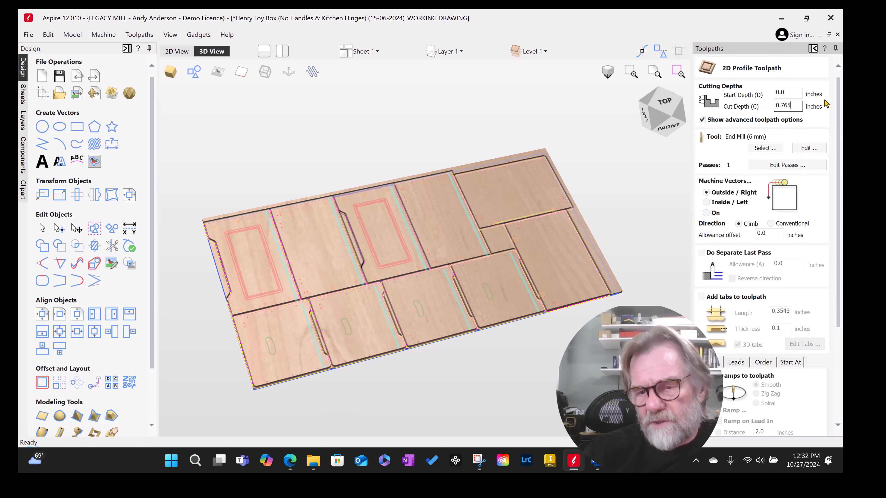
Set the finish pass toolpath's 6 mm end mill to a feed rate of 250 and a plunge rate of 125 inches/min
click(809, 147)
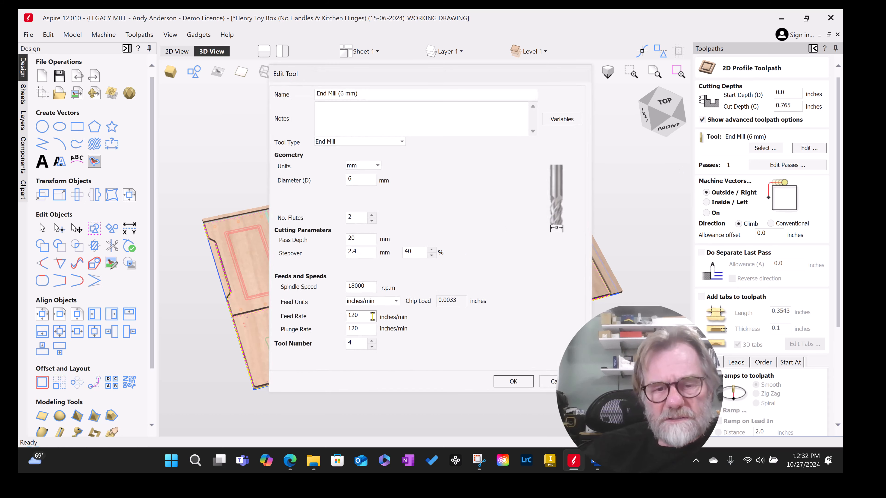
drag(363, 318, 340, 317)
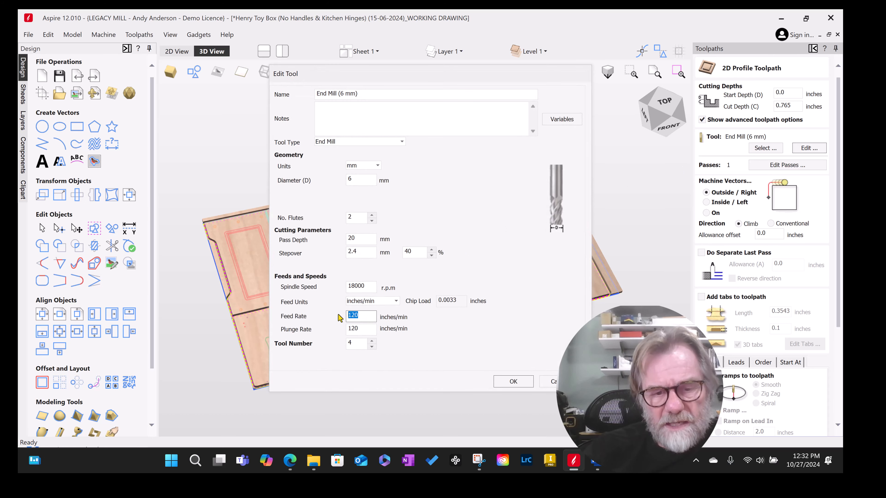
text(2)
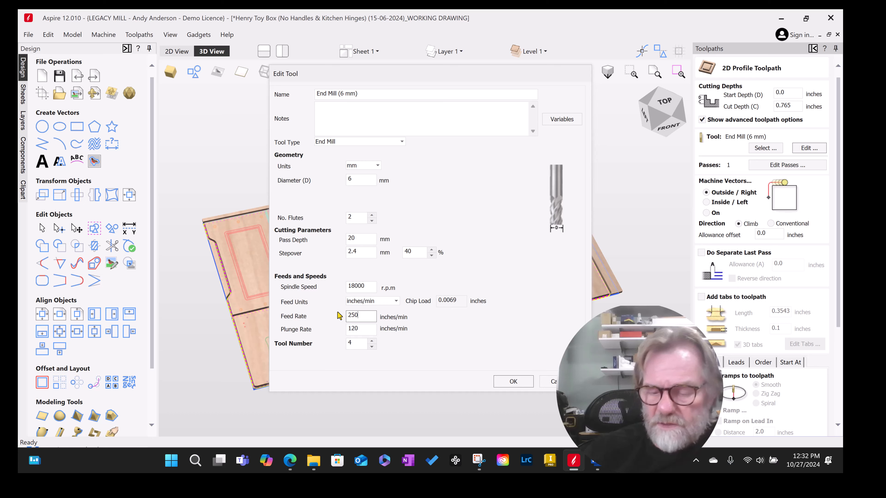
drag(365, 329, 339, 331)
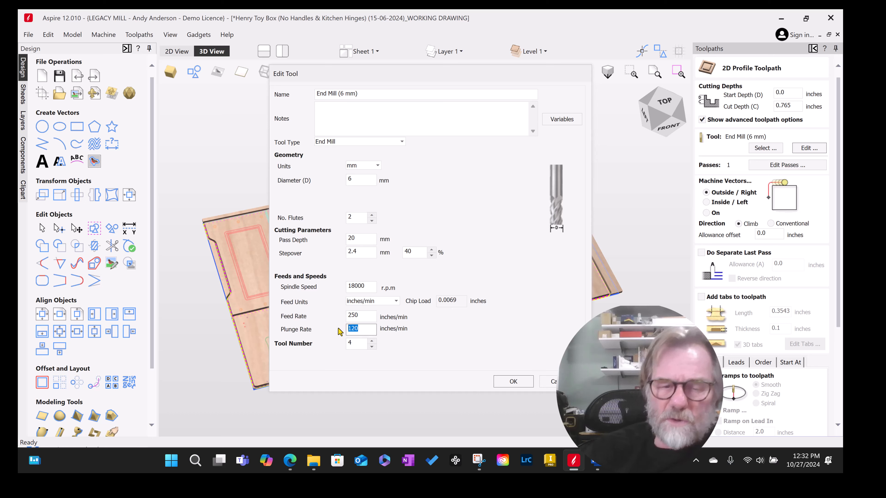
text(1)
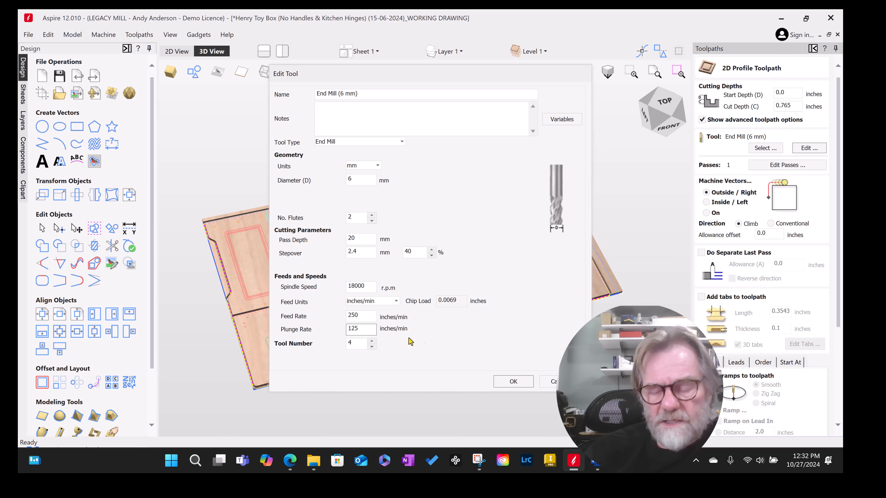
click(513, 382)
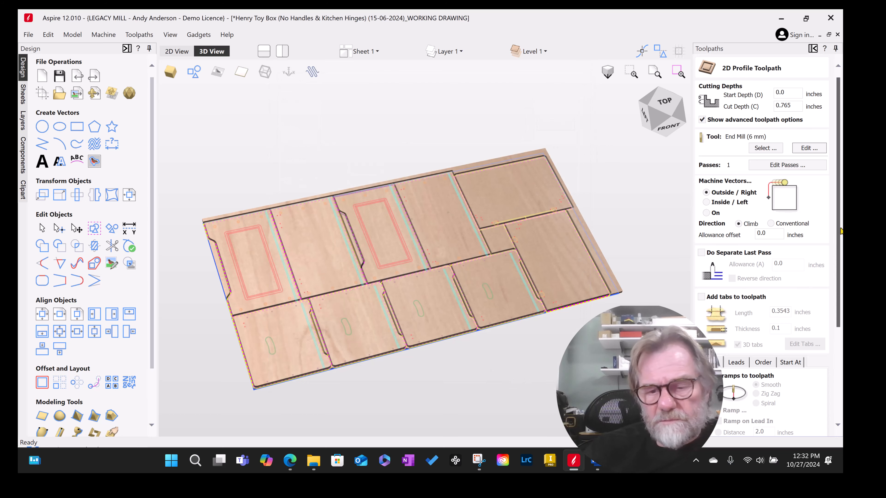
Check the start point options of the 6mm em - finish pass toolpath and recalculate it, allowing the cut through the material
scroll(810, 373, down, 5)
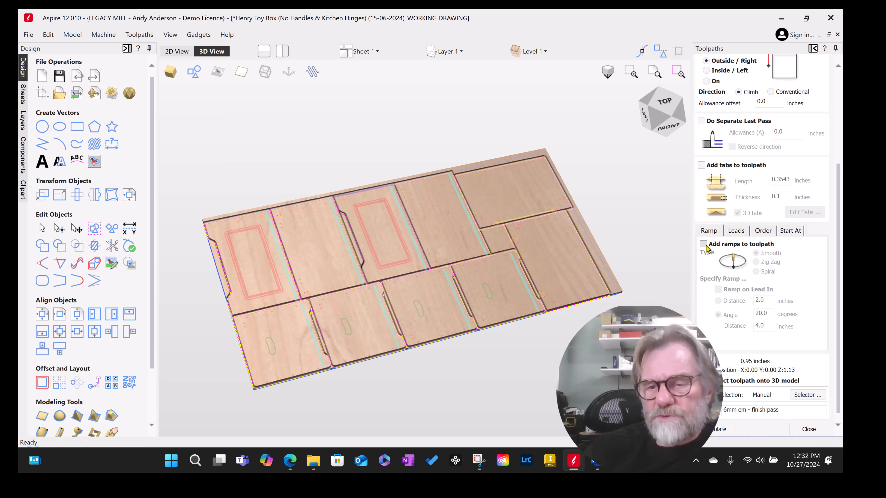
click(787, 232)
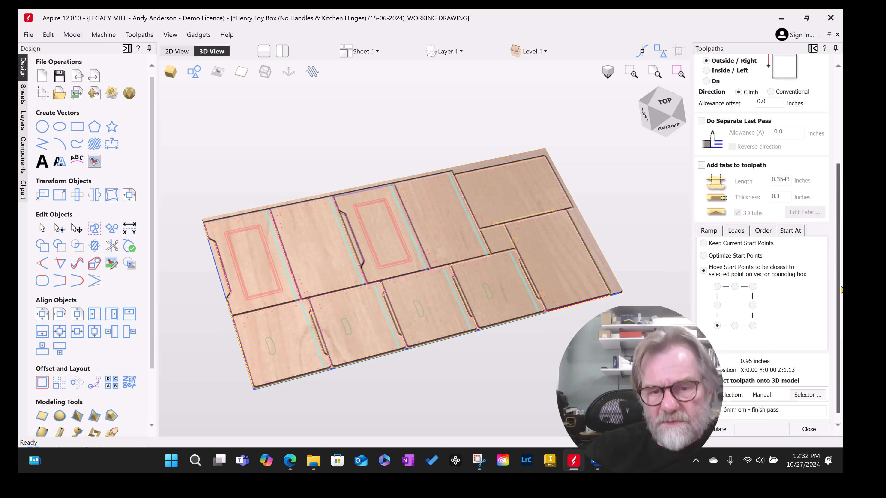
click(716, 430)
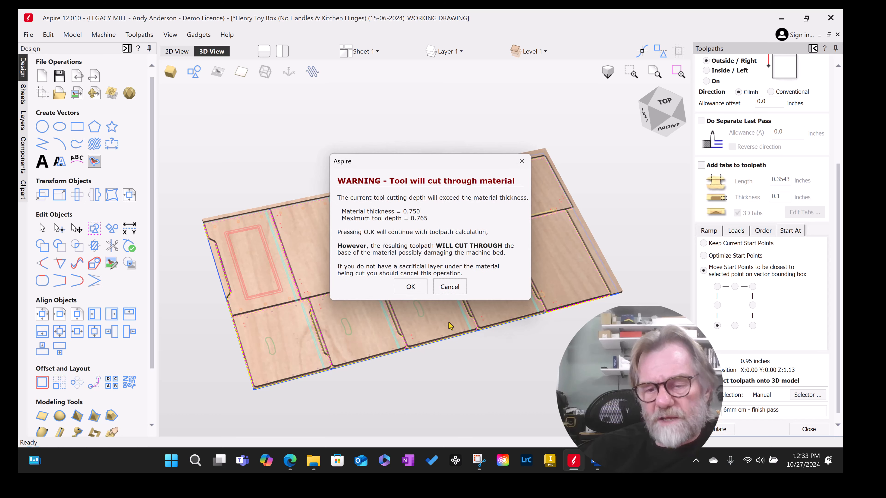
click(410, 288)
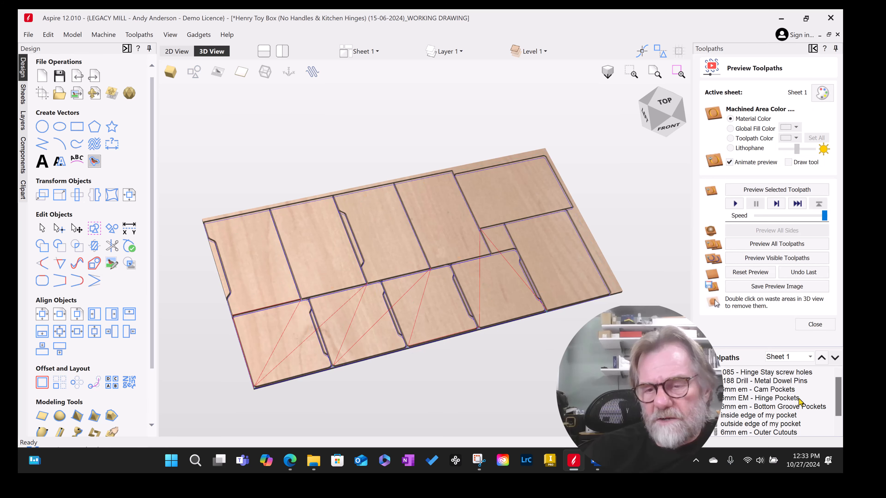
Assign the .500 DIA COMPRESSION BIT to the inside edge of my pocket toolpath and recalculate it
scroll(839, 407, down, 1)
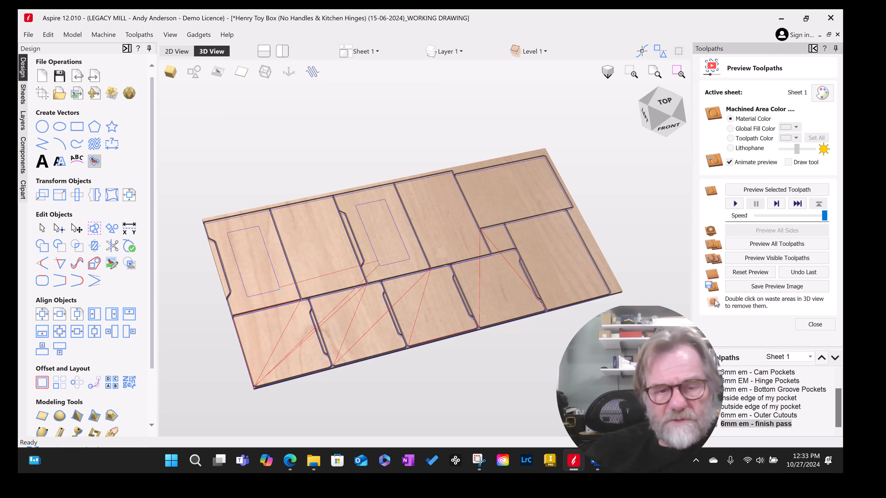
click(732, 401)
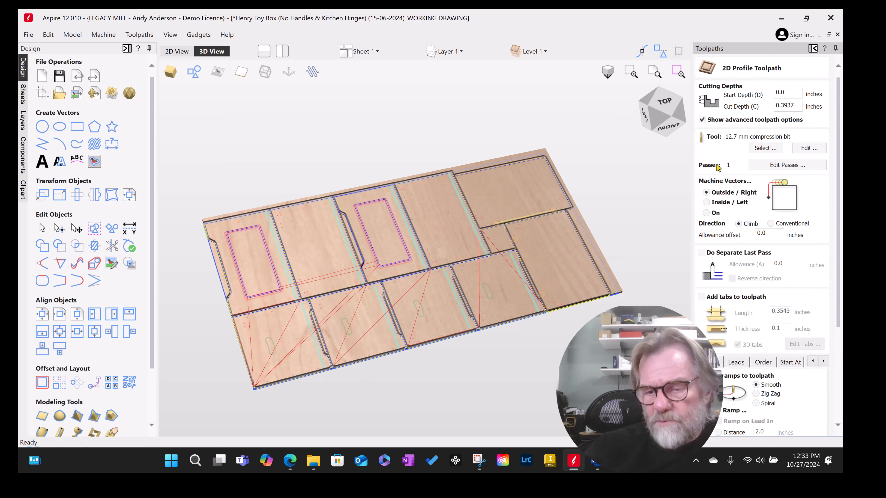
click(765, 148)
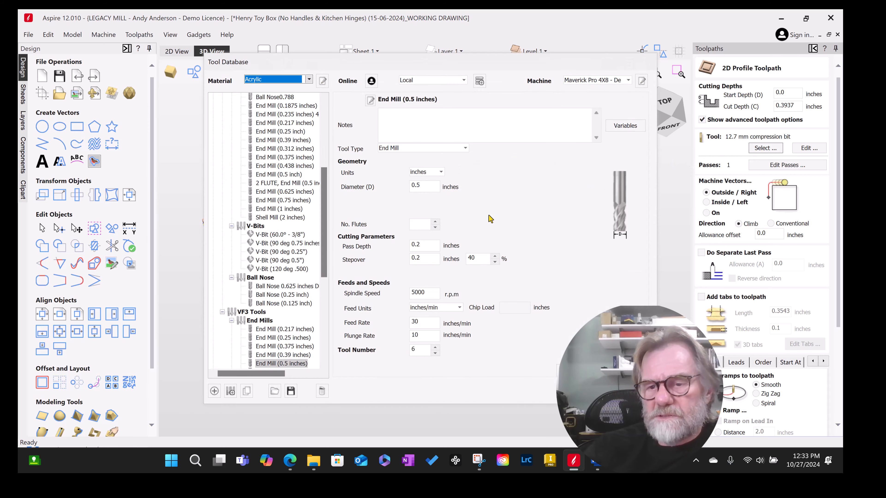
drag(325, 234, 316, 321)
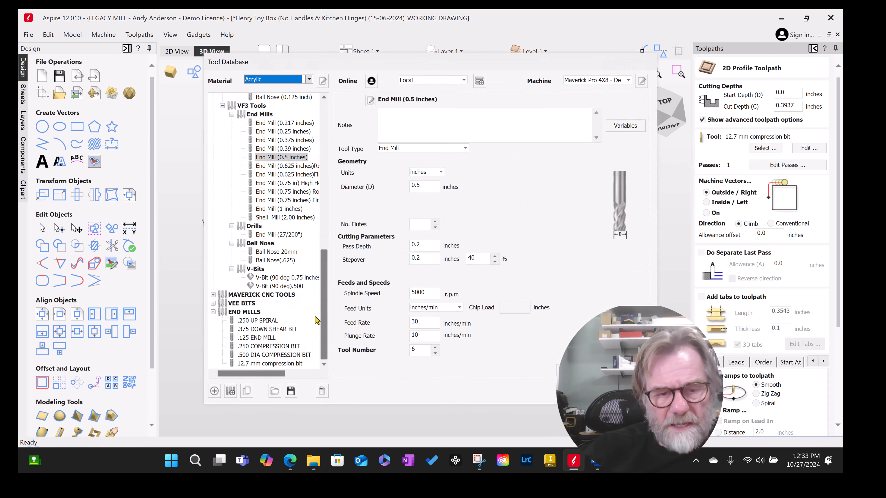
click(268, 356)
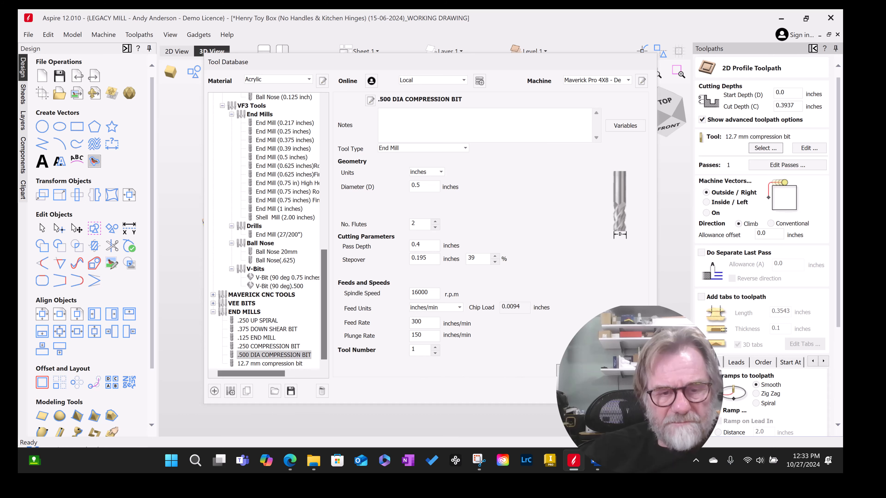
click(587, 392)
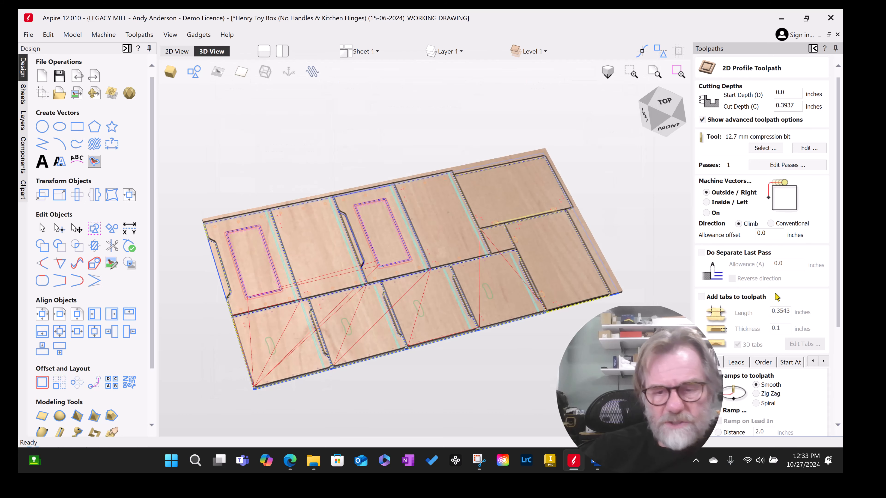
drag(839, 225, 837, 321)
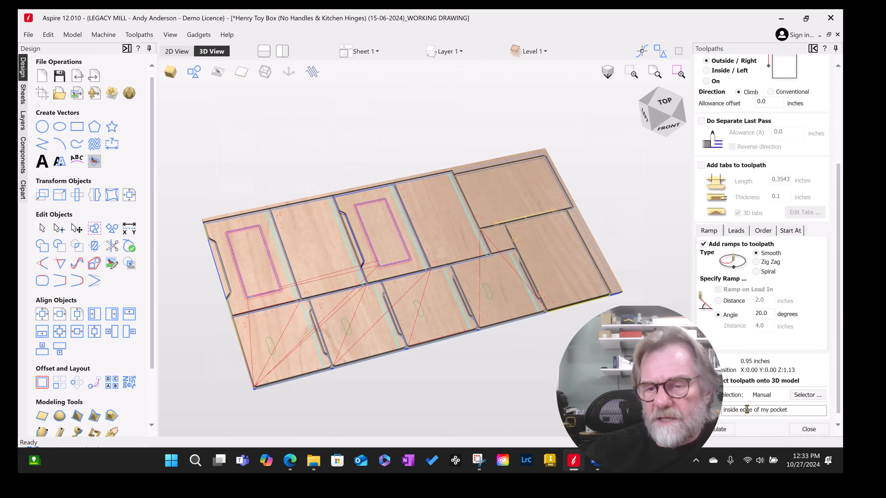
click(725, 430)
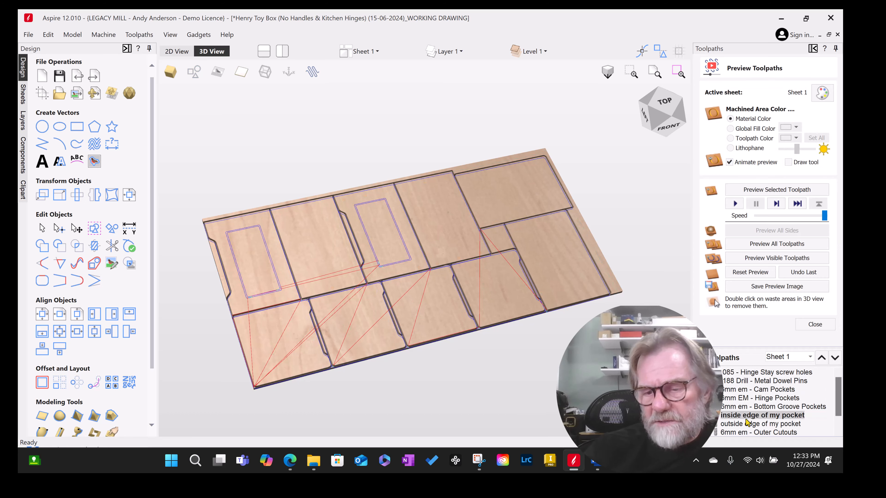
Assign the .500 DIA COMPRESSION BIT to the outside edge of my pocket toolpath and recalculate it
double_click(742, 425)
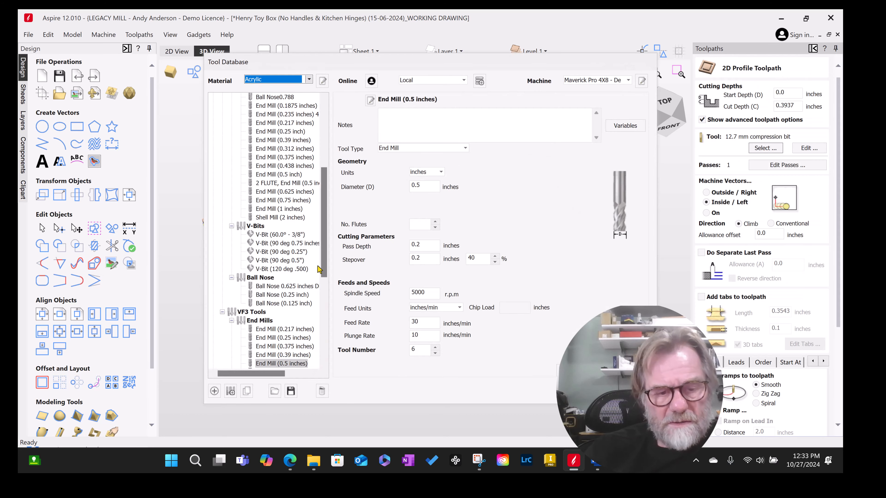
scroll(287, 314, down, 4)
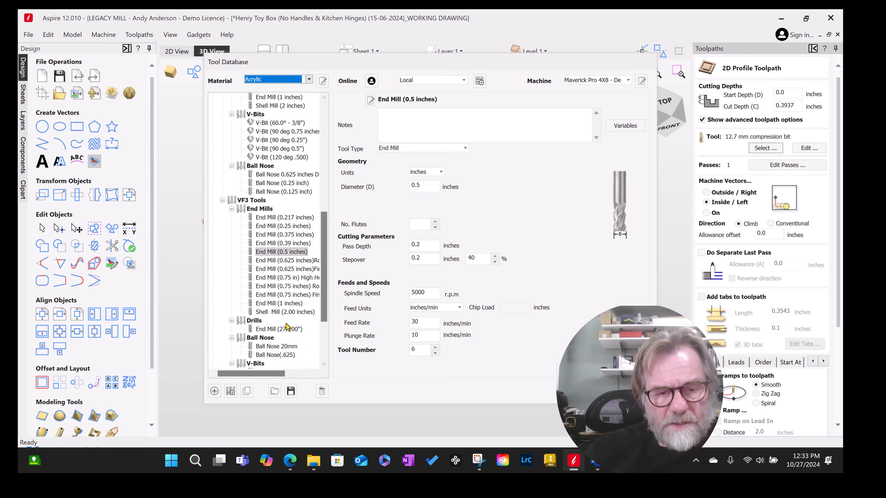
scroll(291, 341, down, 3)
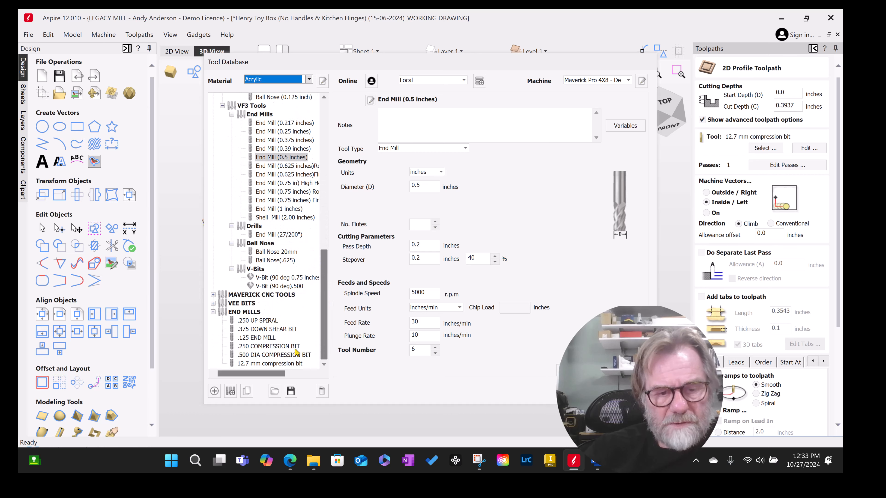
click(295, 354)
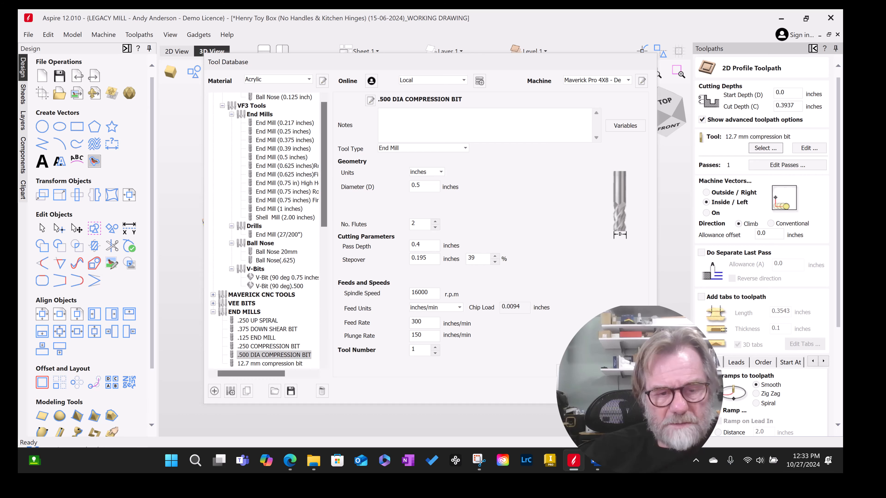
click(590, 391)
scroll(822, 293, down, 5)
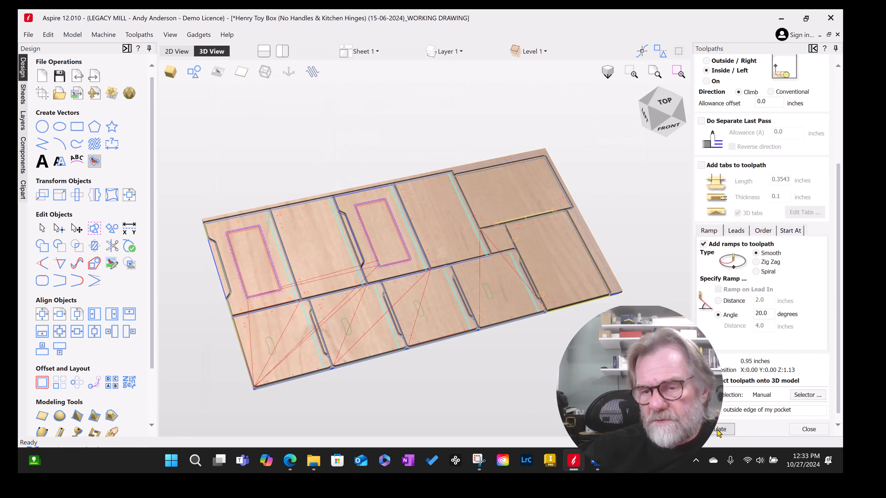
click(719, 430)
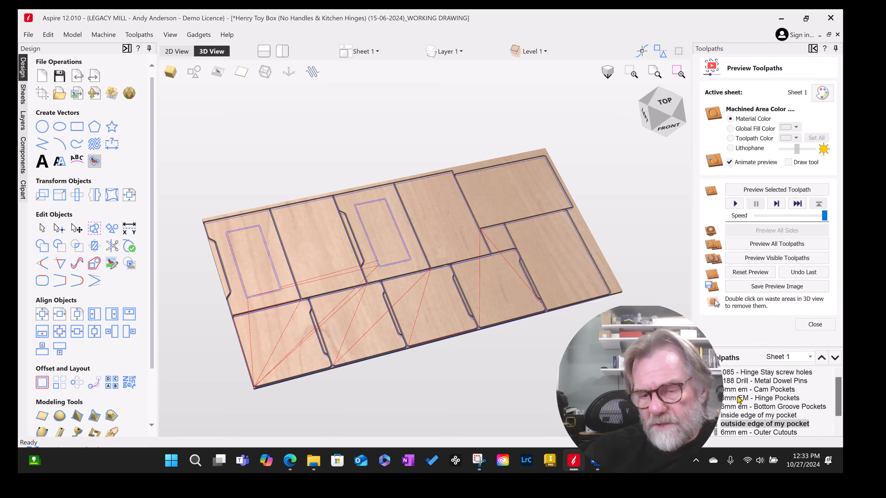
Rename the 6mm EM - Hinge Pockets toolpath .5 EM - Hinge Pockets and replace its 6 mm end mill with the .500 DIA COMPRESSION BIT
double_click(762, 400)
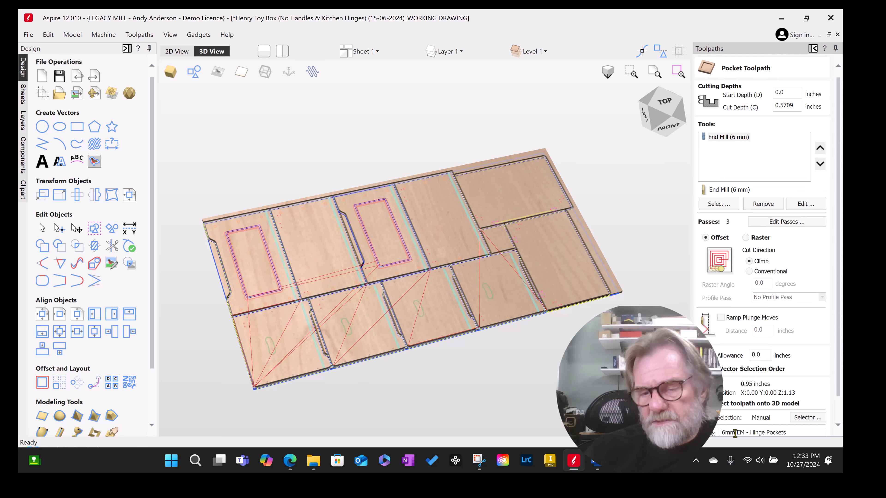
text(.5)
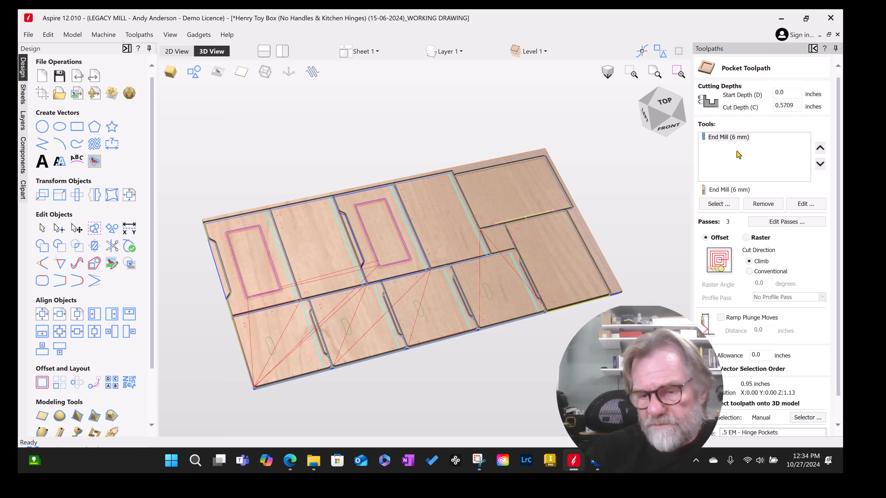
click(758, 203)
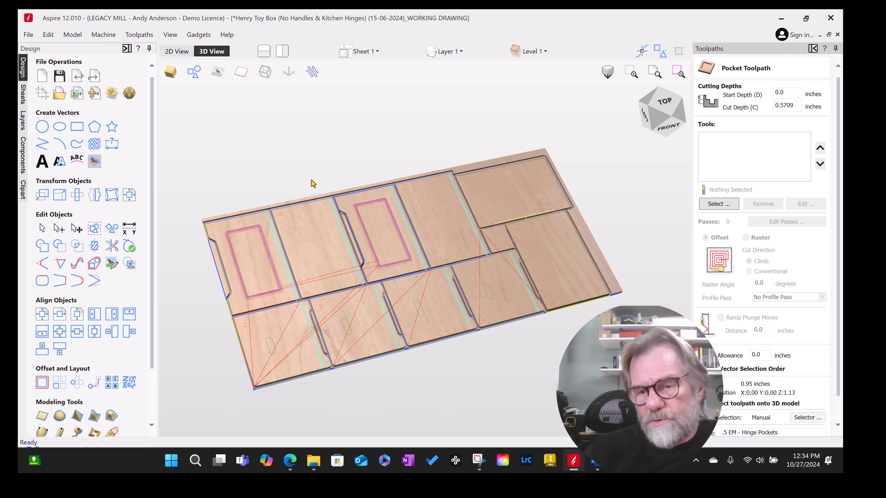
drag(322, 162, 321, 341)
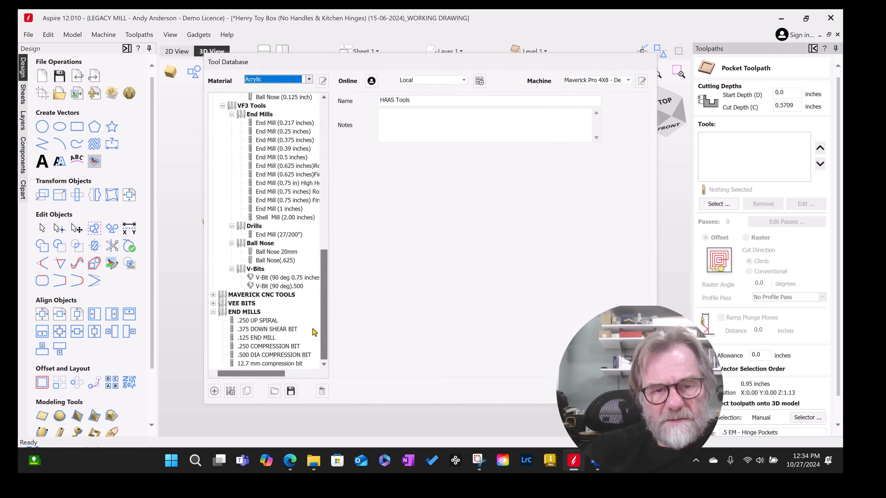
click(272, 355)
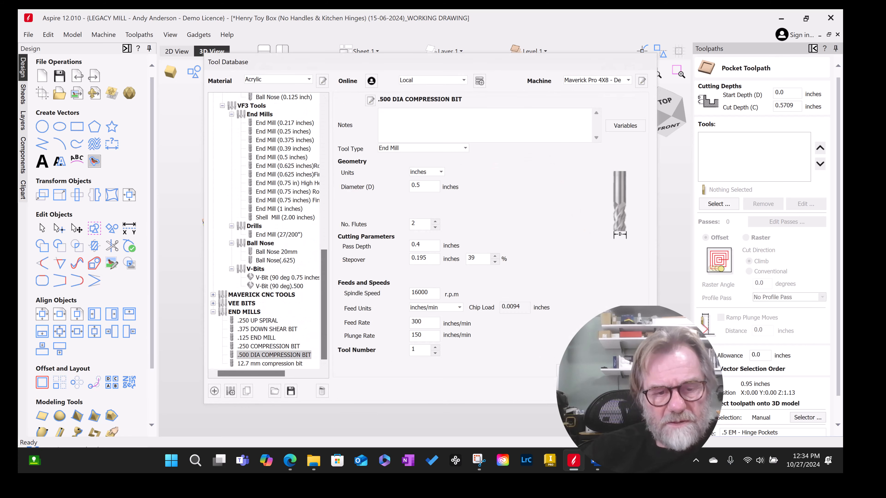
click(587, 391)
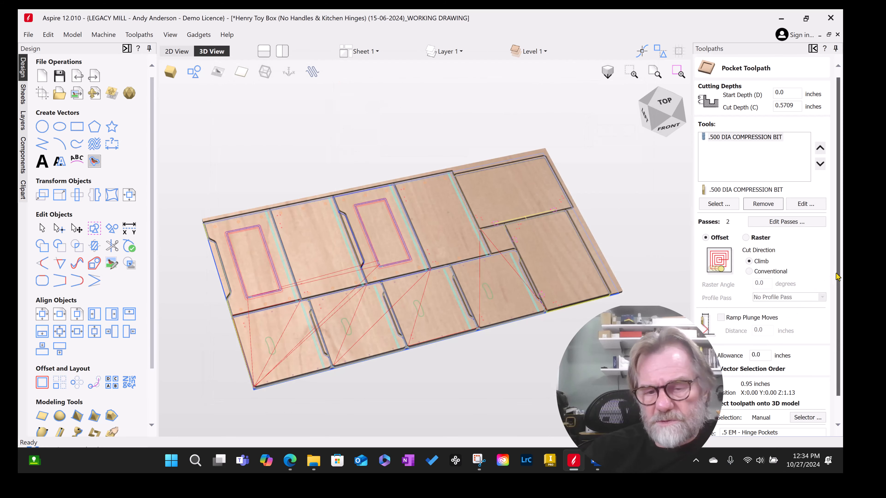
Recalculate the hinge pockets toolpath and inspect its cut paths on the sheet
drag(838, 277, 838, 300)
click(715, 429)
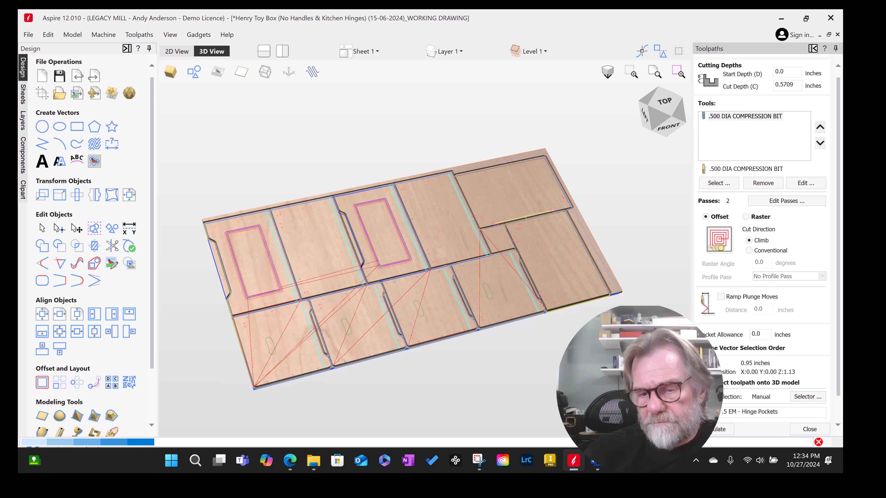
scroll(623, 309, down, 2)
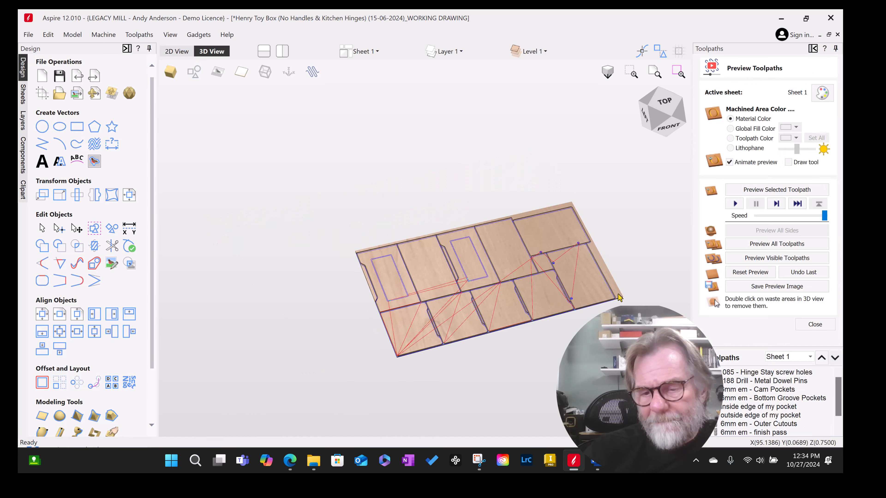
scroll(657, 306, up, 2)
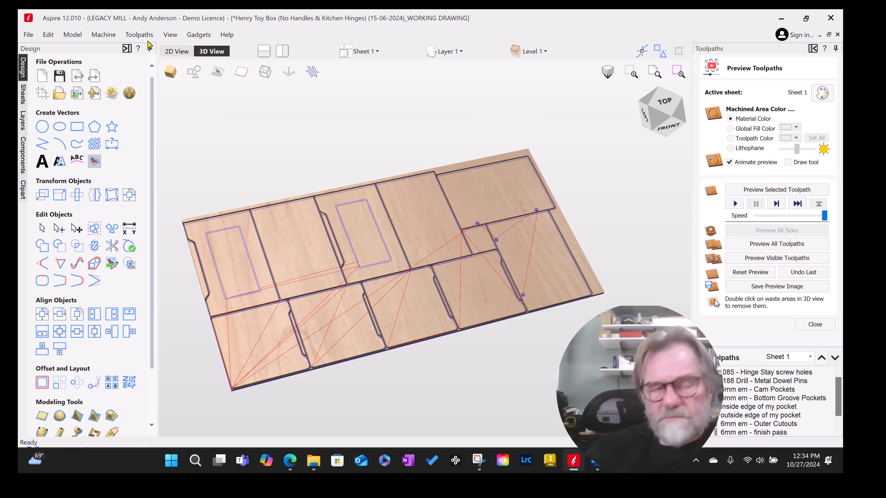
Create a job sheet for the toolpaths and save it as the HTML file TEST HENRY in the TOY BOX_HENRY BOX folder
click(141, 34)
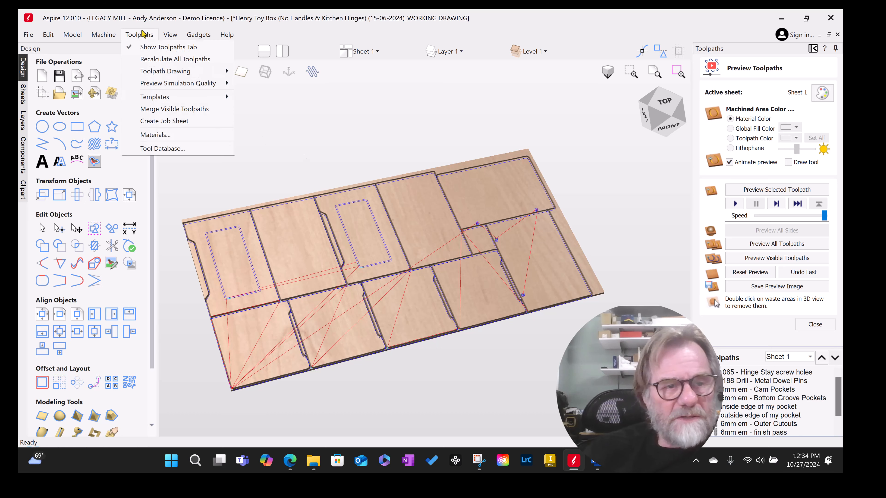
click(164, 121)
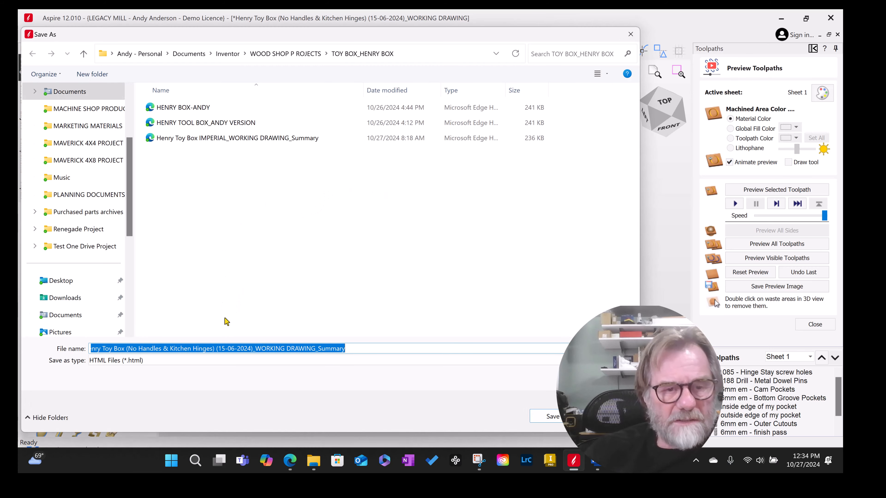
text(TE)
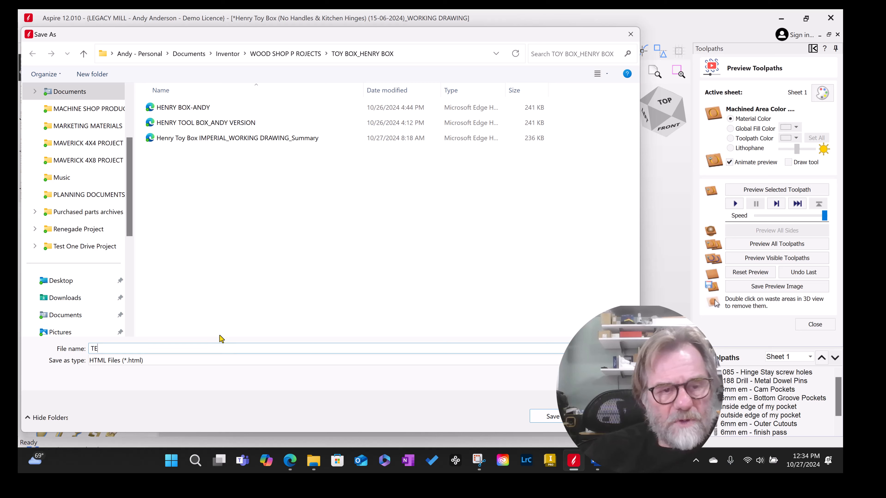
text(ST)
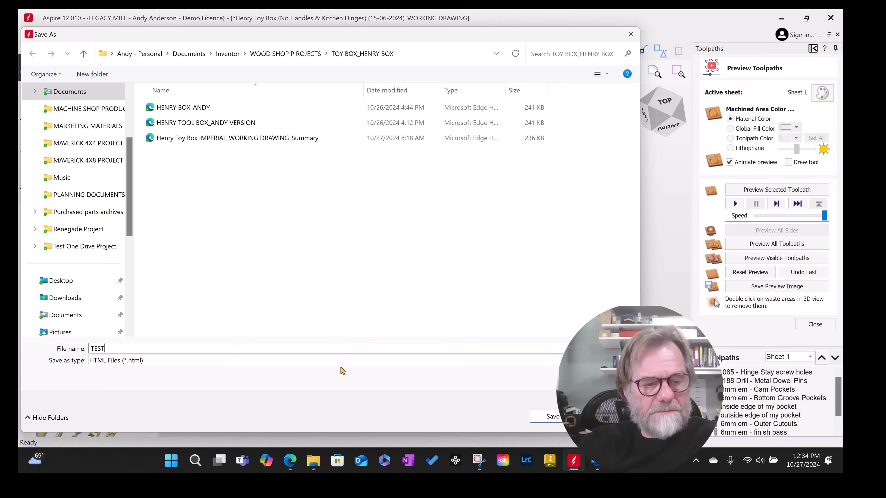
text( HEND)
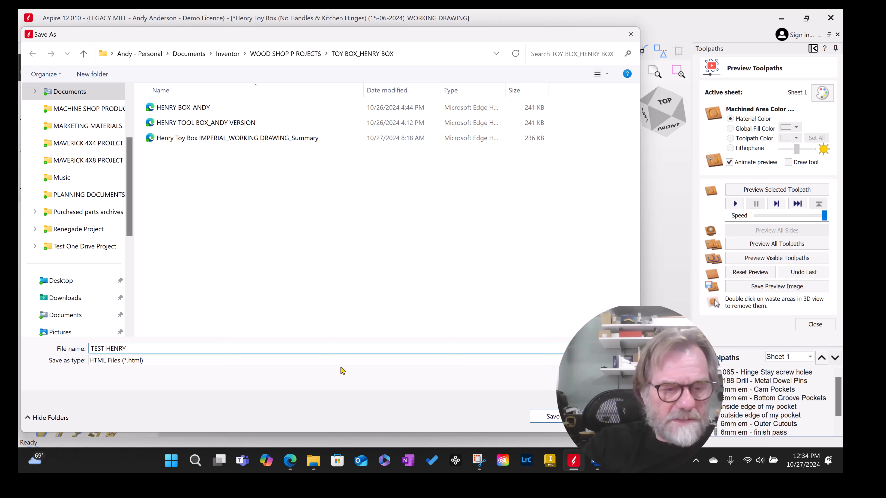
key(Return)
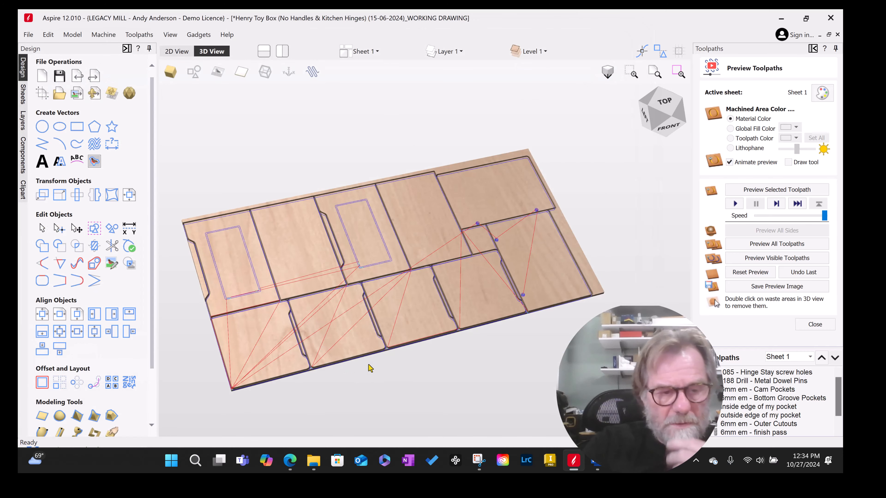
Open the TEST HENRY job sheet from the recent files in File Explorer and review its material setup and toolpaths summary
click(313, 461)
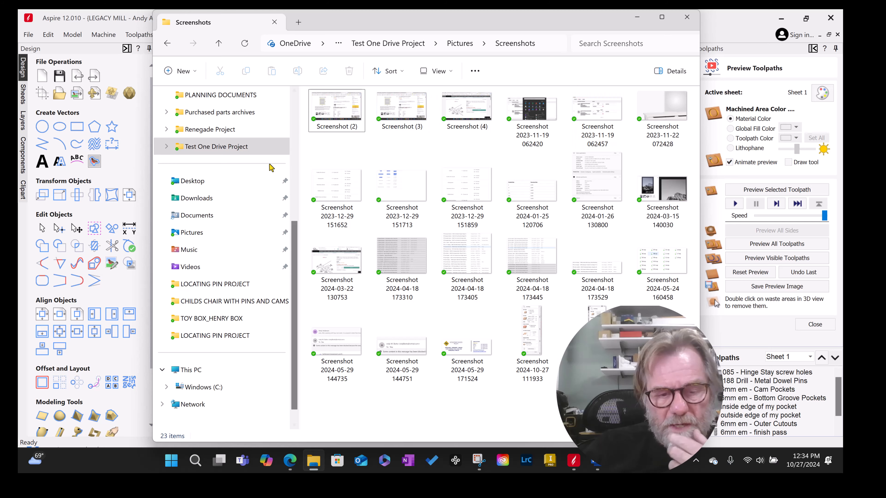
click(696, 19)
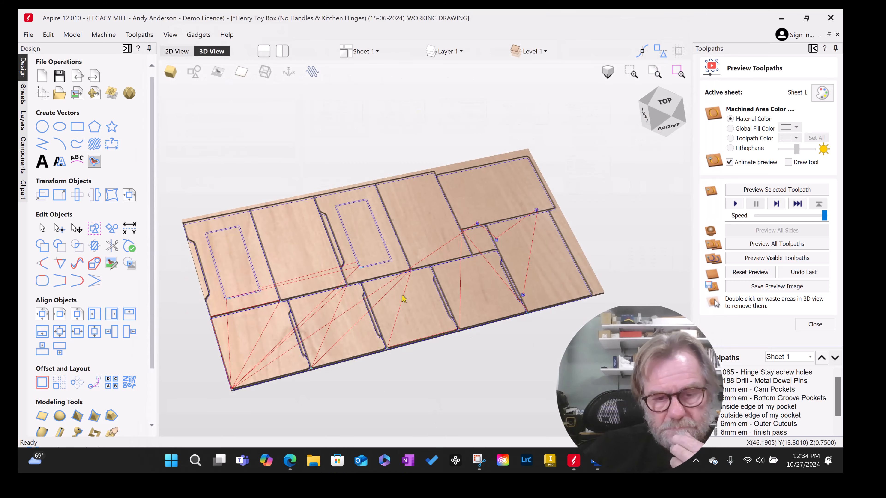
key(super+e)
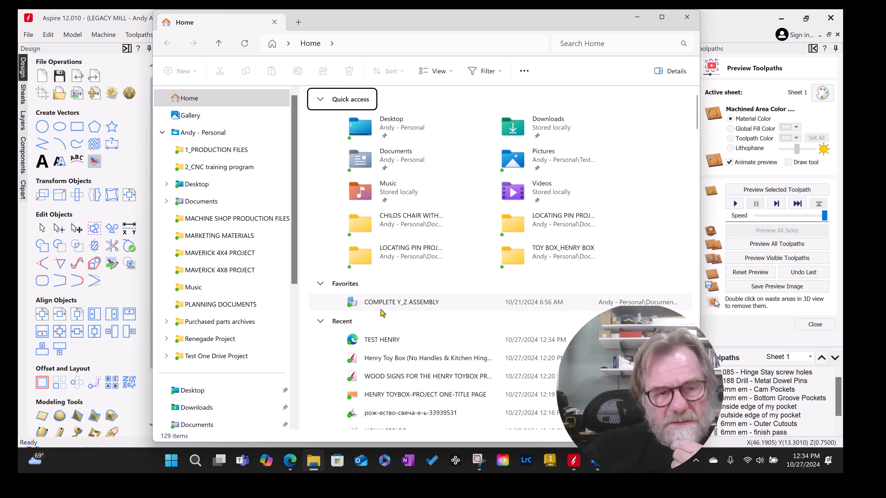
click(382, 339)
double_click(382, 340)
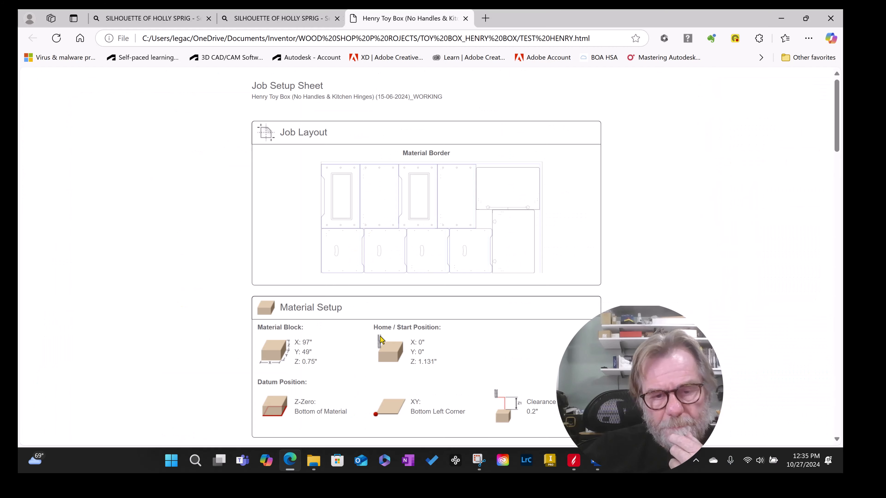
scroll(376, 286, down, 4)
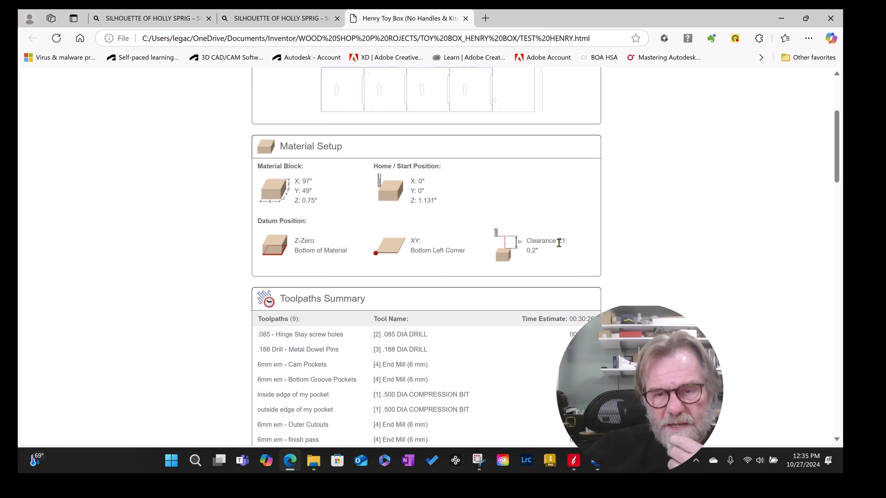
scroll(533, 250, down, 5)
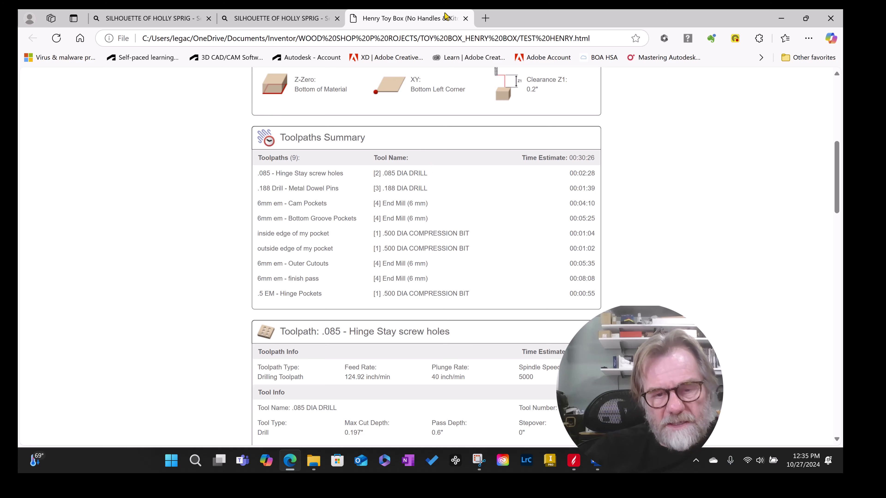
Close the job sheet, the web browser and File Explorer to return to the Aspire project
click(466, 19)
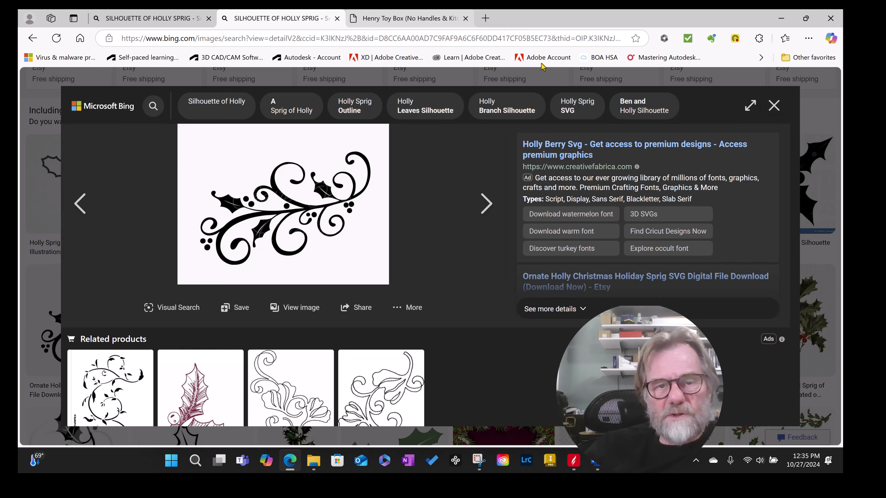
click(773, 106)
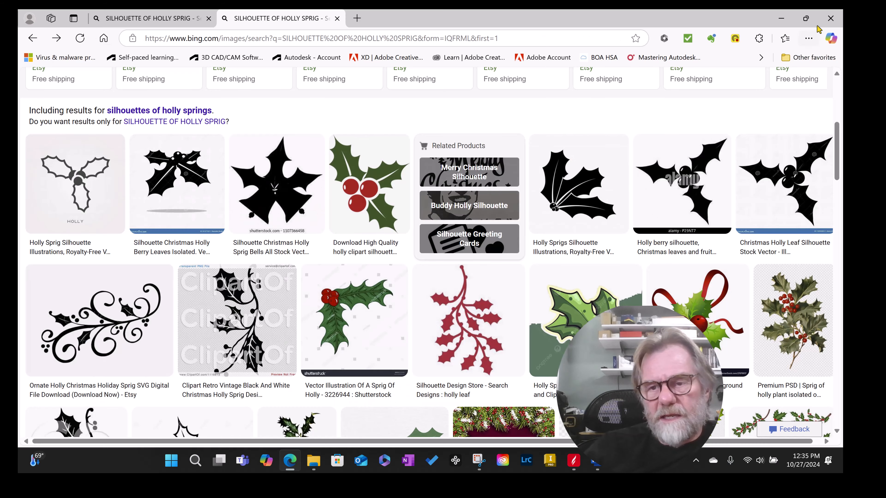
click(831, 19)
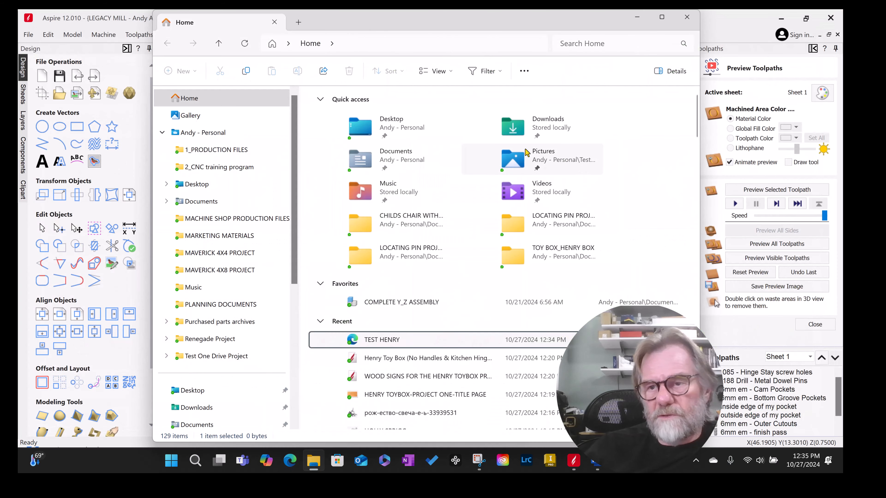
click(687, 17)
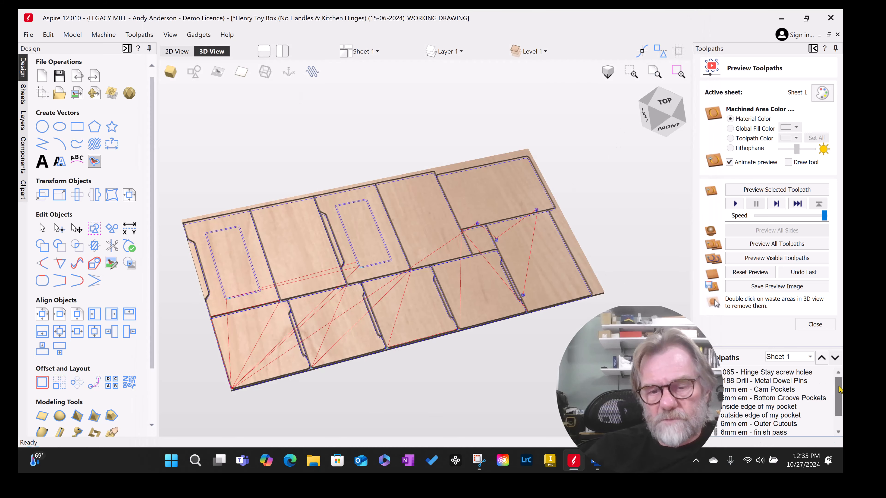
Reorder the .5 EM - Hinge Pockets toolpath so it runs directly after .188 Drill - Metal Dowel Pins
drag(838, 397, 838, 408)
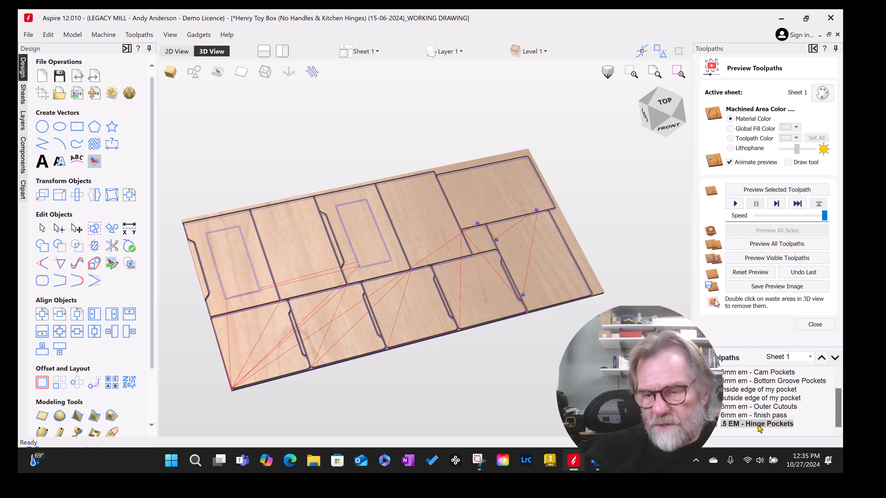
mouse_move(749, 428)
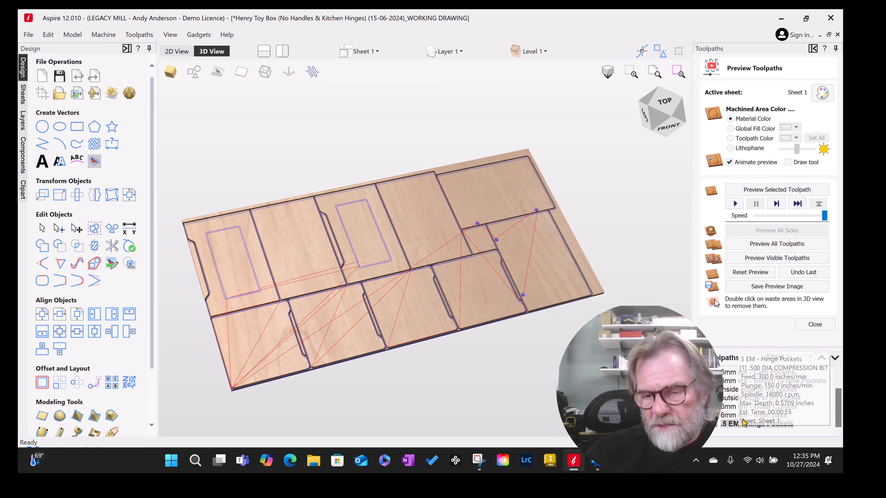
mouse_move(736, 398)
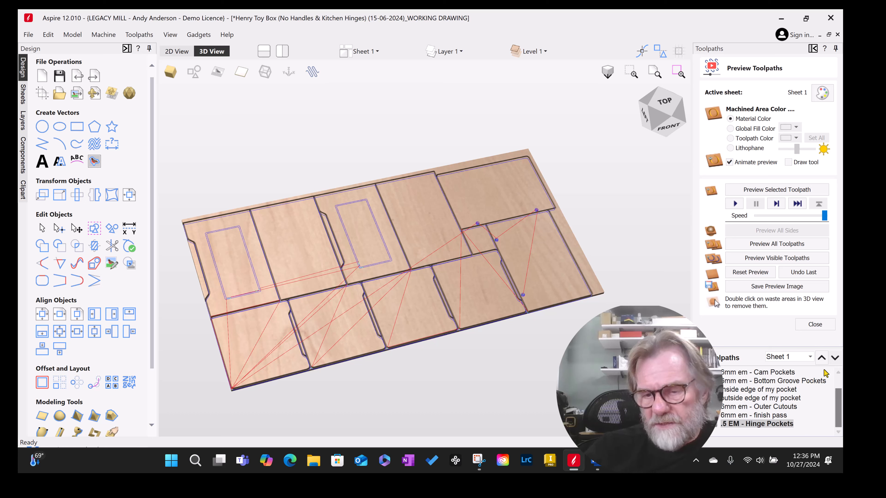
click(822, 358)
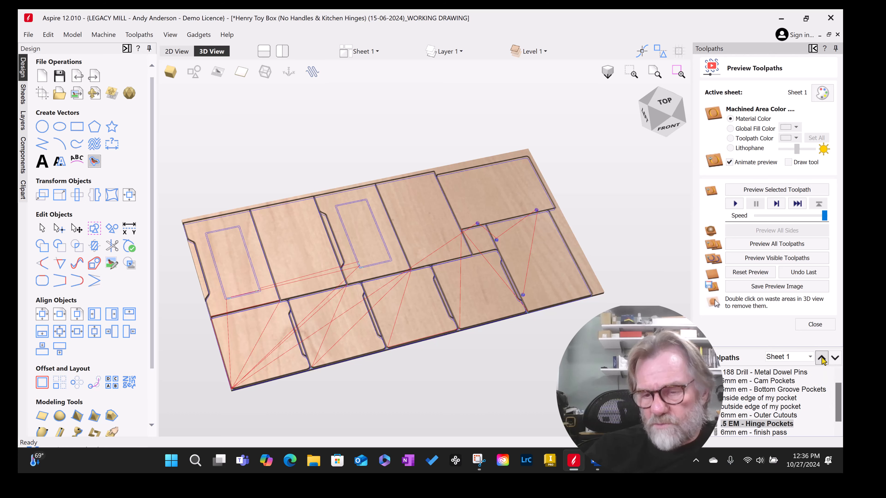
click(821, 358)
click(822, 358)
click(822, 359)
click(822, 358)
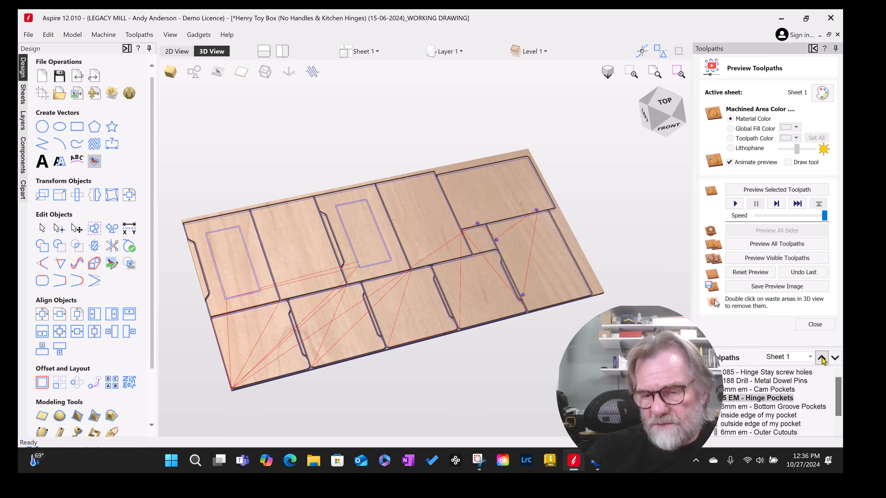
click(822, 358)
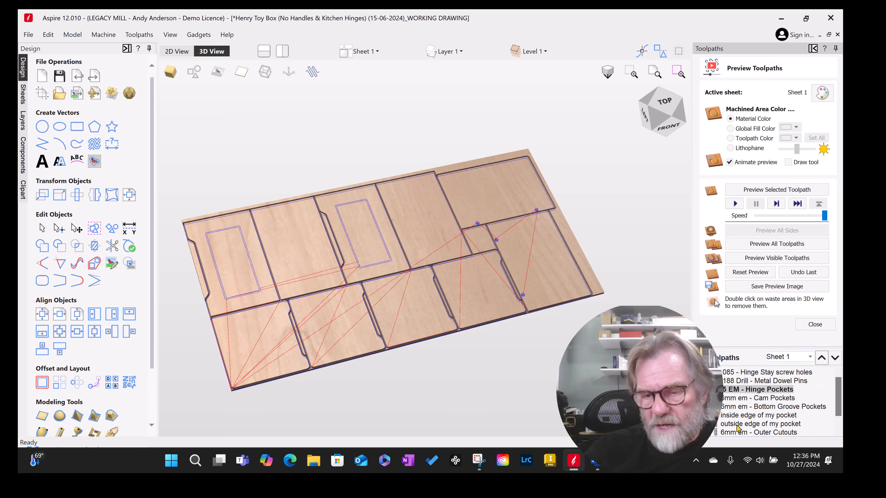
Reorder the inside edge of my pocket and outside edge of my pocket toolpaths to directly follow .5 EM - Hinge Pockets
click(746, 416)
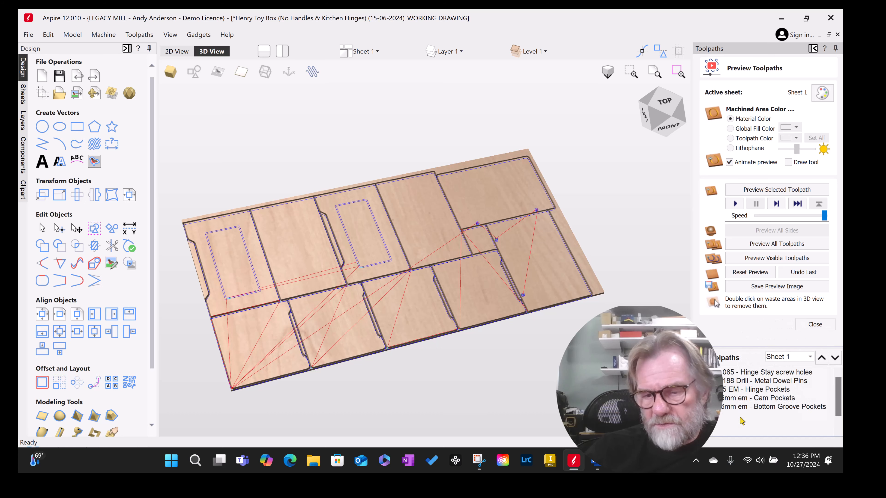
click(822, 358)
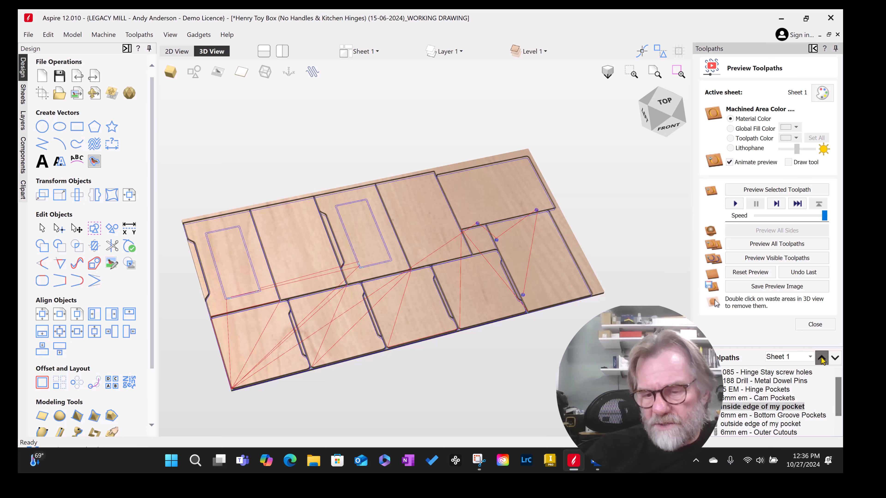
click(822, 358)
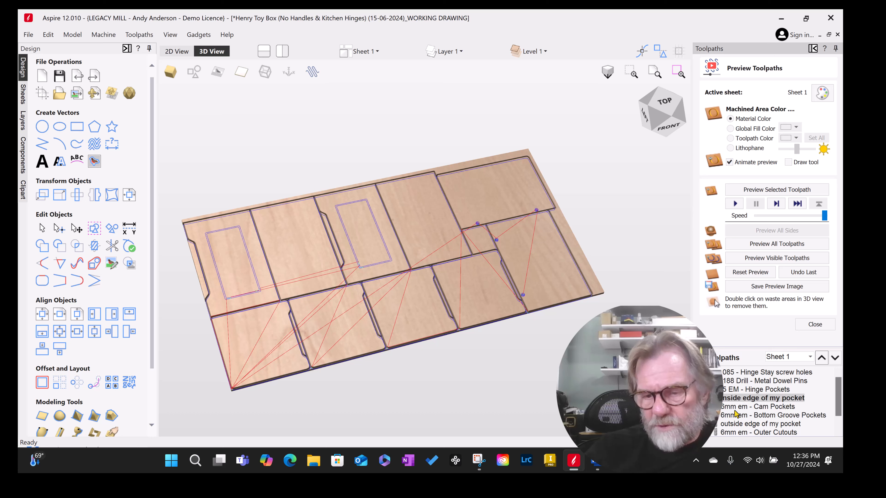
click(736, 425)
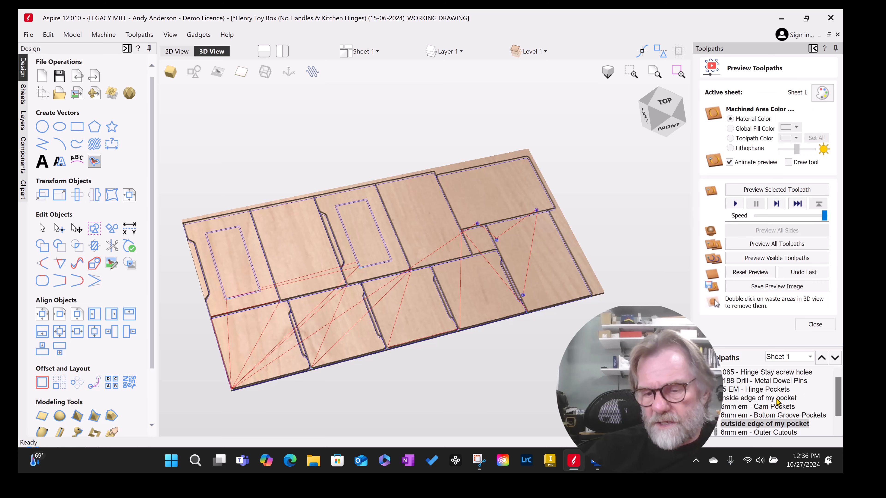
click(819, 358)
click(819, 359)
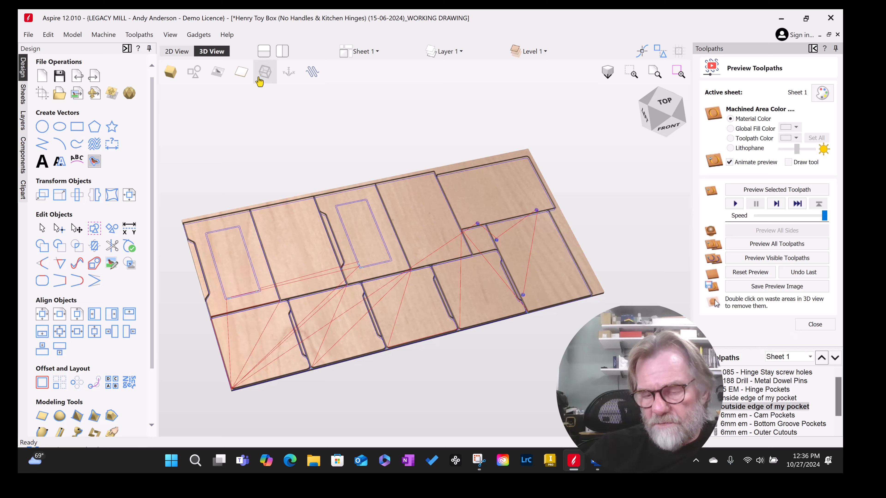
Create the job sheet again from the reordered toolpaths, overwriting the TEST HENRY file
click(139, 34)
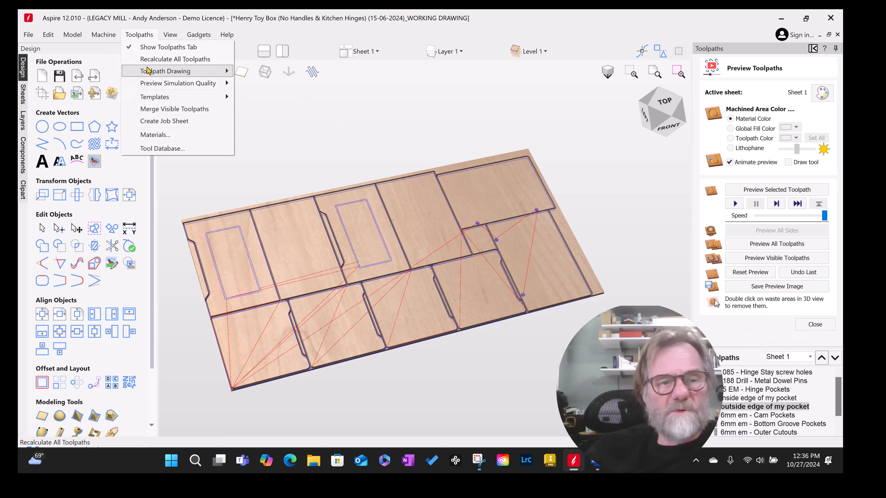
click(159, 120)
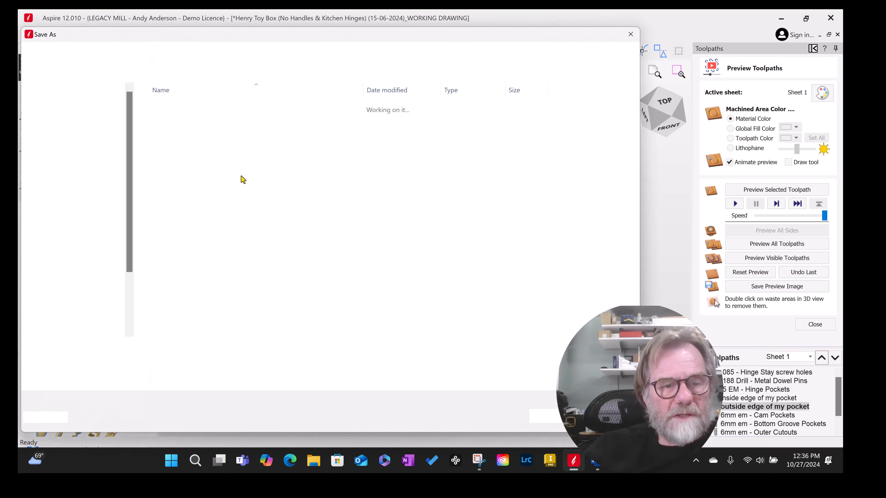
click(176, 154)
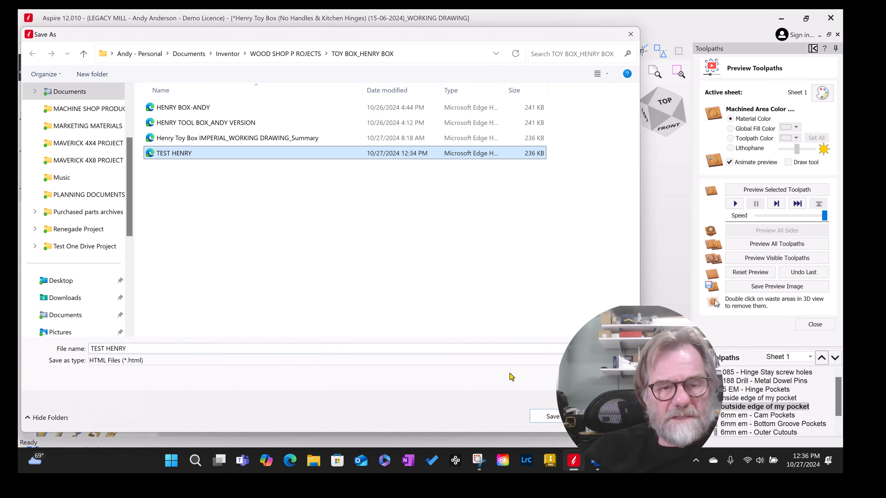
click(553, 416)
click(456, 241)
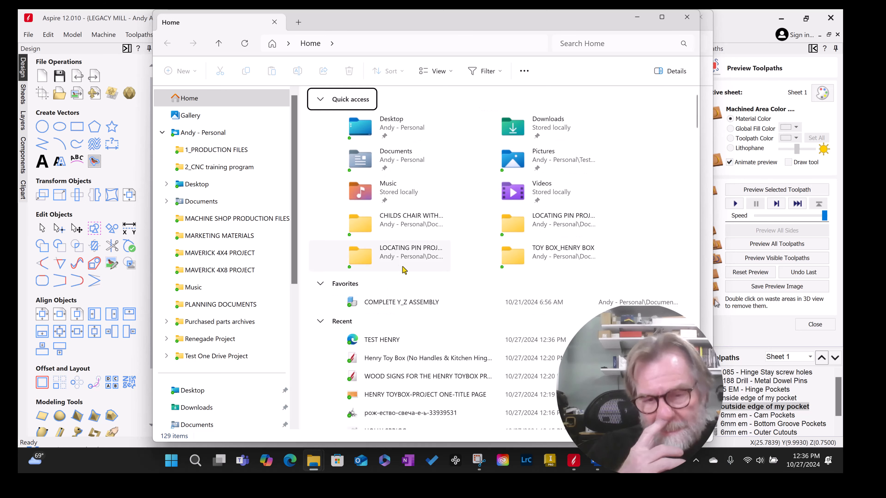
Open the regenerated TEST HENRY job sheet from File Explorer and check its toolpath order, tool grouping and drilling details
click(372, 347)
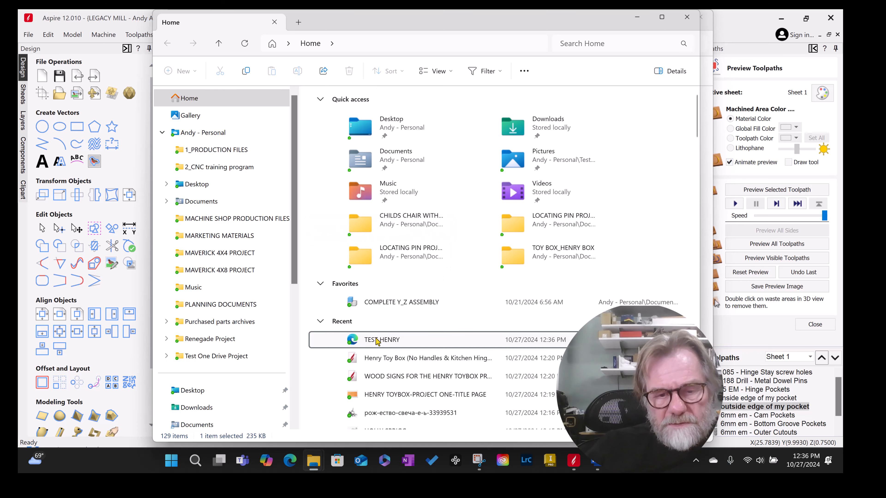
double_click(377, 341)
scroll(342, 259, down, 5)
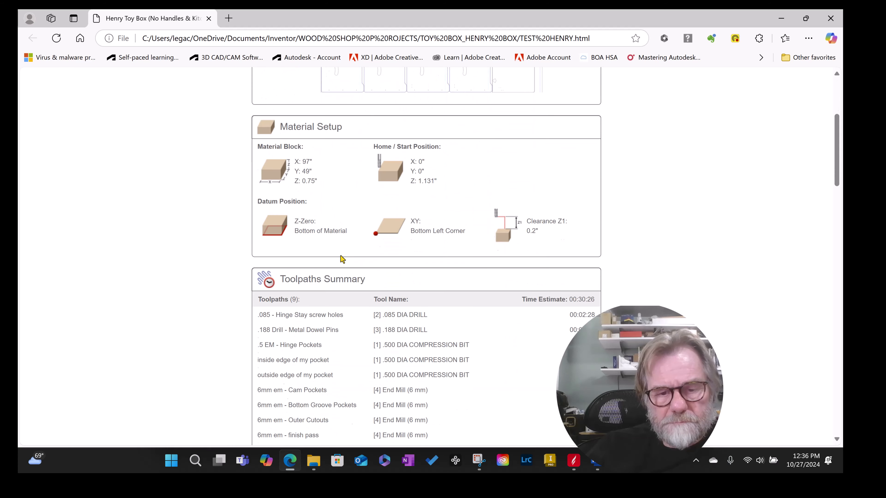
scroll(342, 258, down, 4)
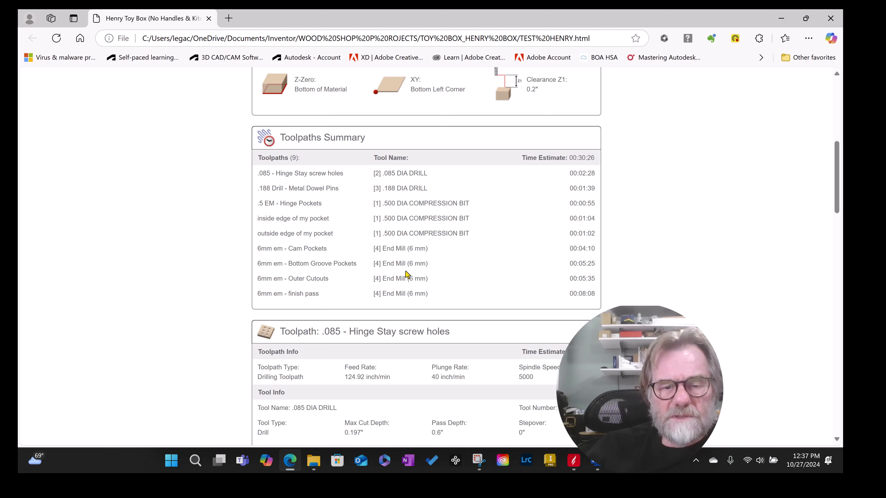
scroll(390, 261, down, 5)
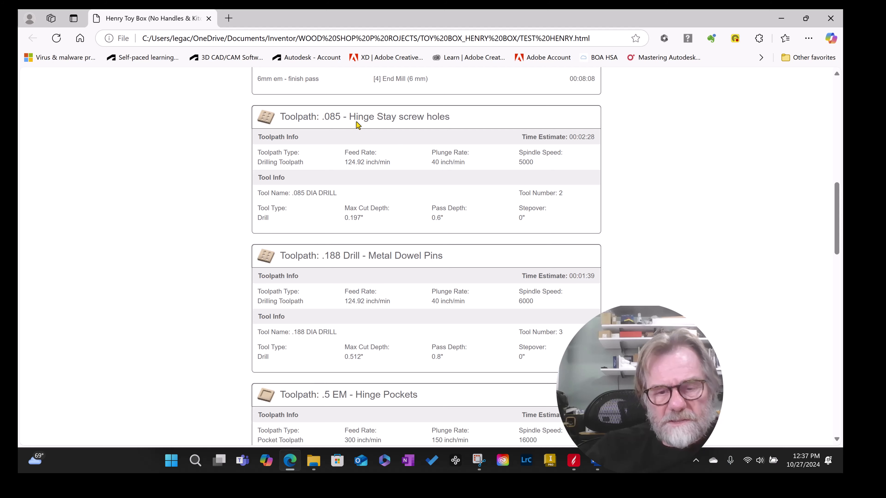
Examine the TEST HENRY job sheet's toolpath entries through to 6mm em - finish pass, comparing cut depths, pass depths, feeds and tool numbers
scroll(316, 207, down, 5)
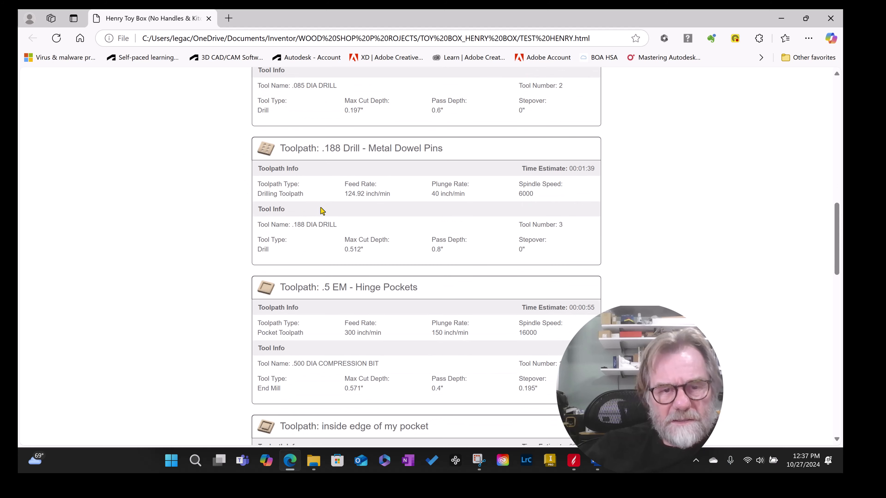
scroll(335, 206, down, 1)
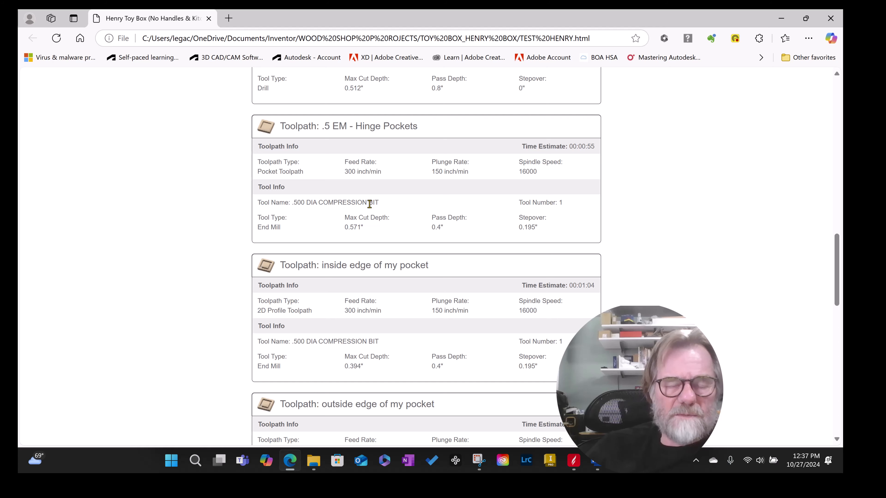
scroll(369, 204, down, 1)
scroll(381, 198, up, 2)
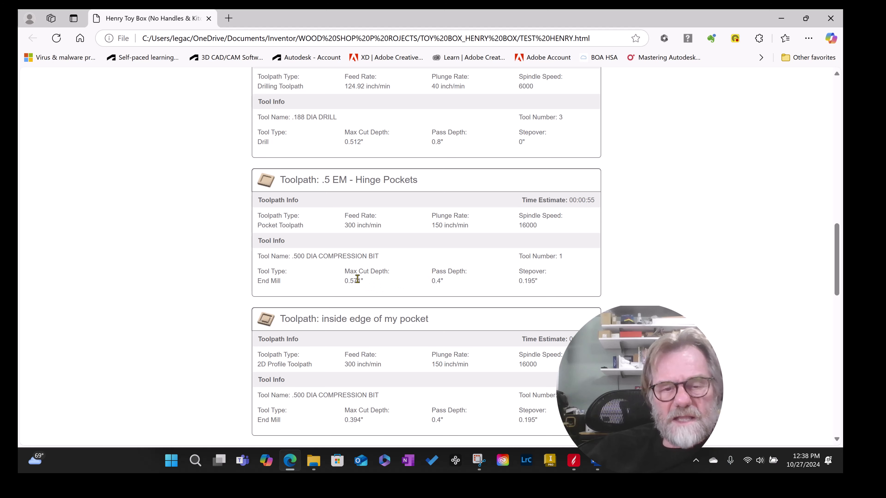
scroll(357, 279, down, 1)
scroll(419, 232, down, 1)
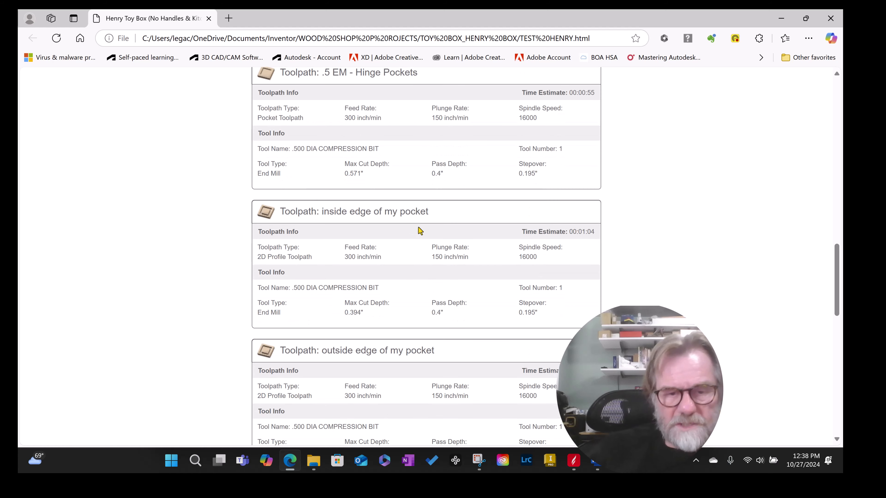
scroll(396, 250, down, 2)
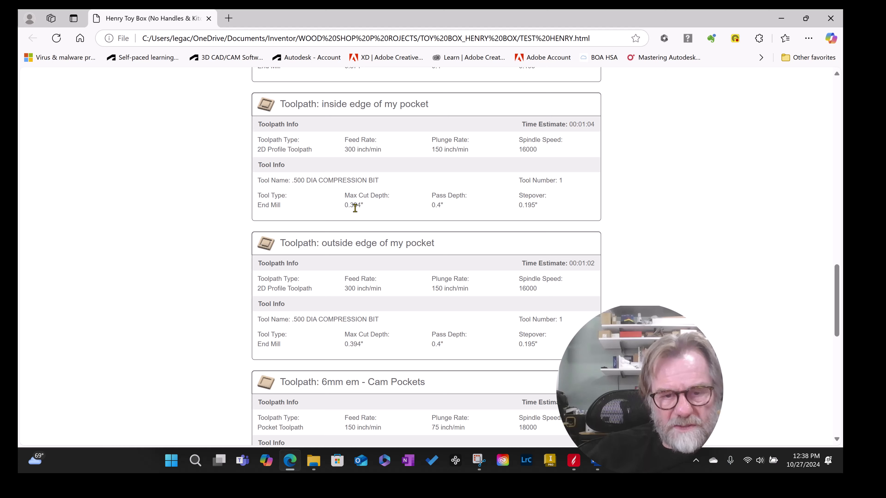
scroll(366, 324, down, 5)
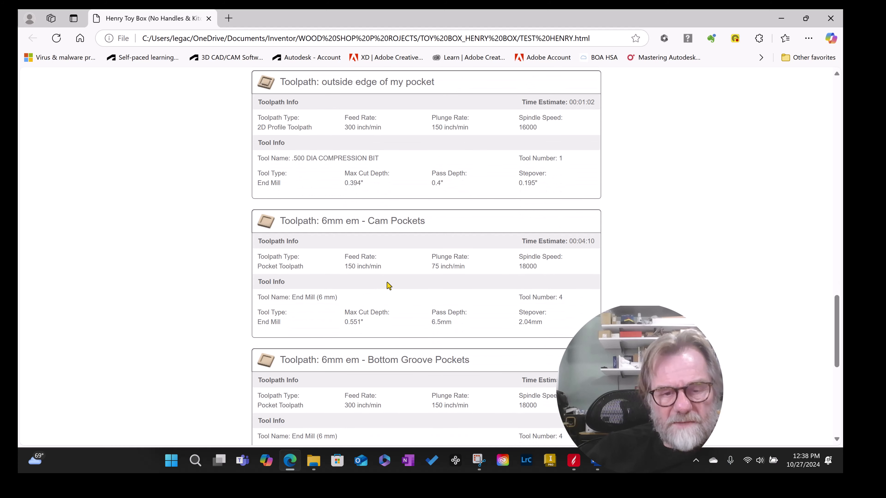
scroll(390, 285, down, 2)
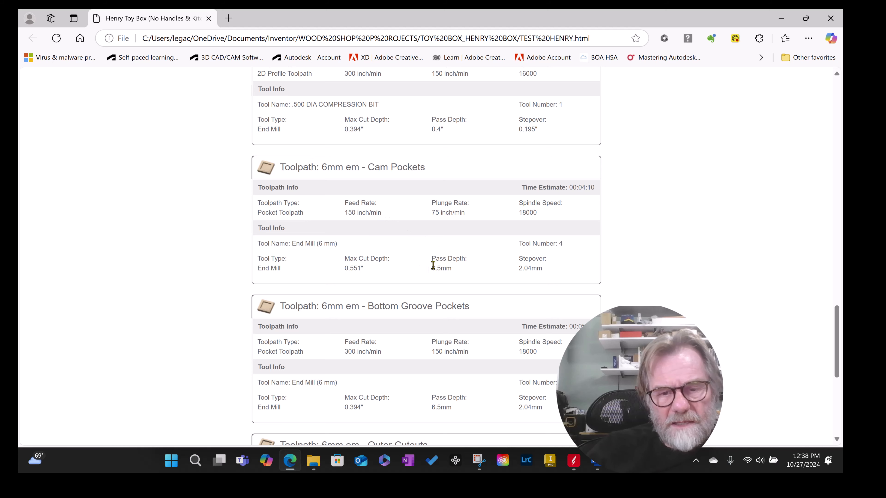
scroll(438, 268, down, 2)
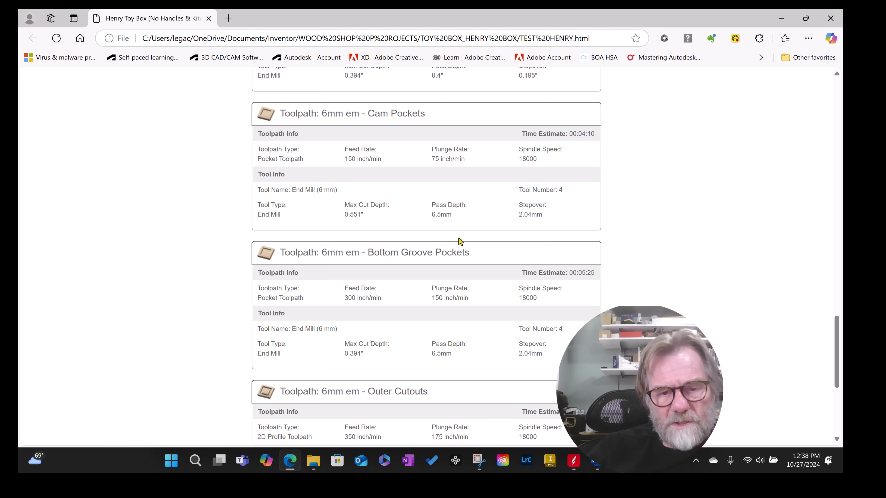
scroll(441, 307, down, 4)
scroll(441, 308, down, 2)
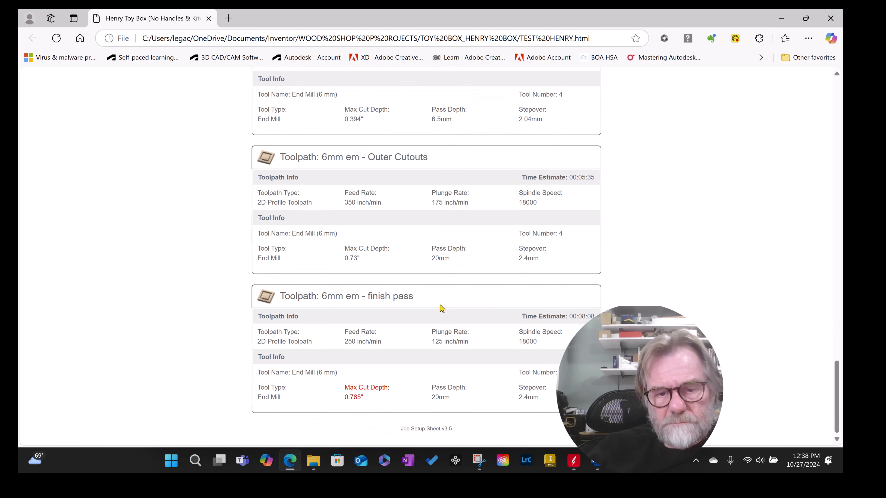
scroll(441, 307, up, 20)
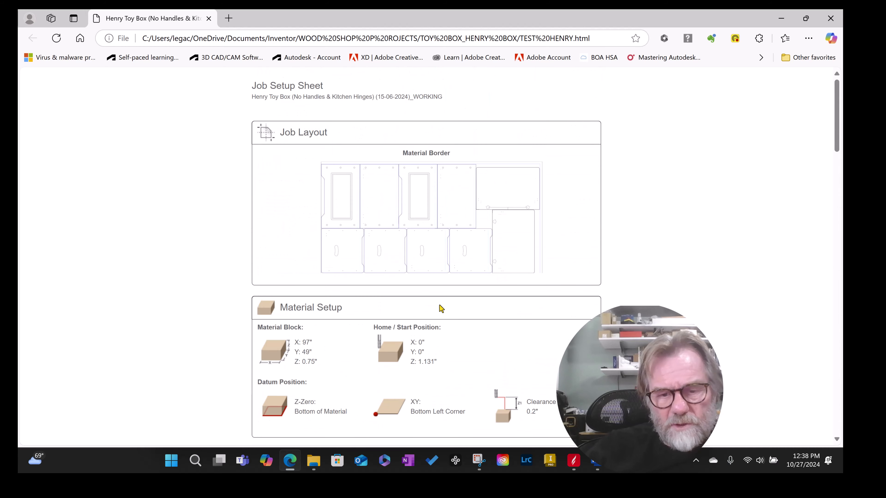
Close the job sheet and the File Explorer window to return to the toy box project in Aspire
click(208, 18)
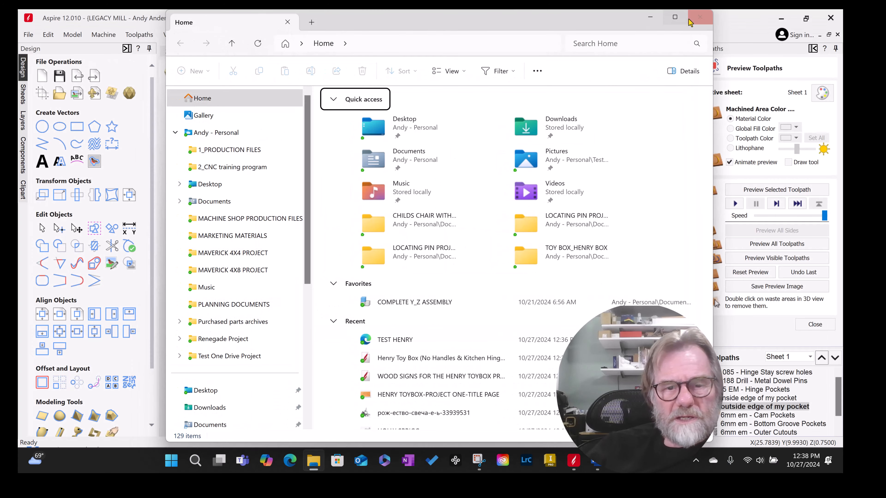
click(699, 18)
scroll(562, 262, down, 2)
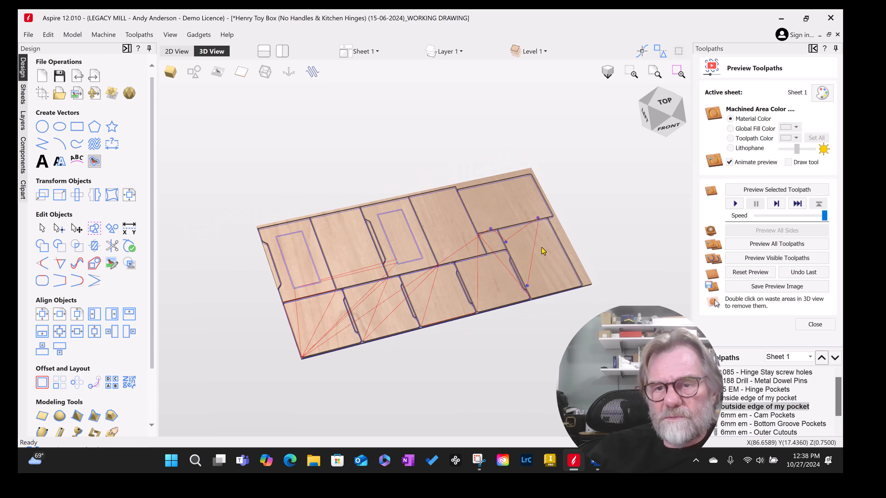
Open the .085 - Hinge Stay screw holes toolpath and review the .085 DIA DRILL's spindle speed, plunge rate and tool number in the tool database
double_click(754, 373)
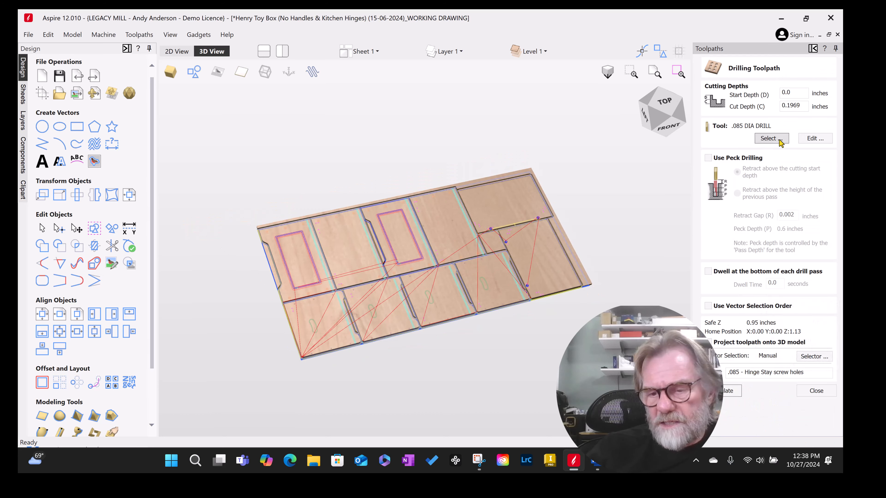
click(750, 141)
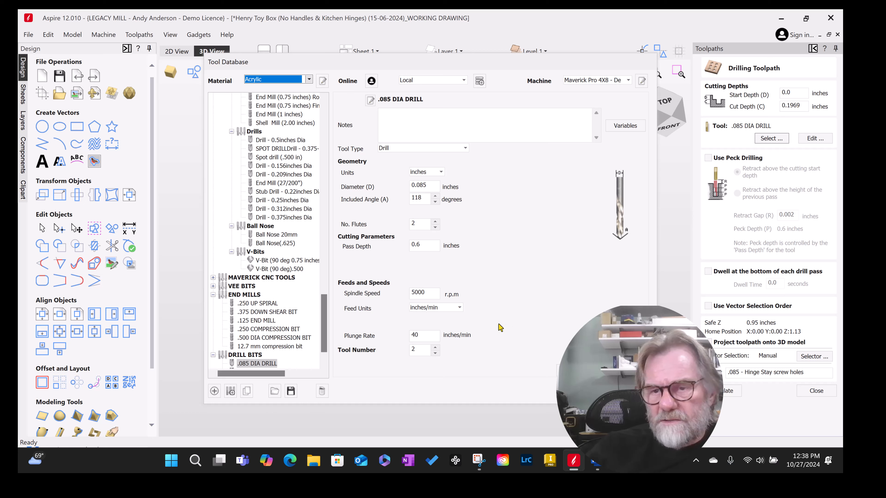
click(411, 351)
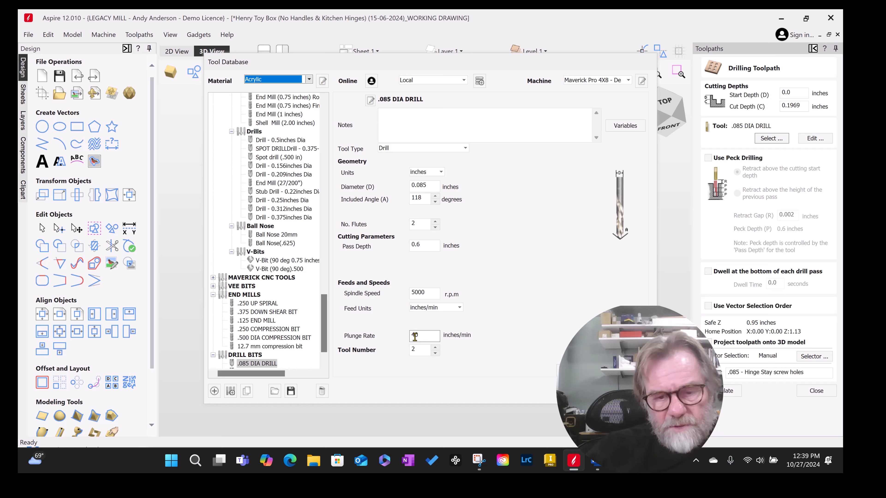
click(422, 292)
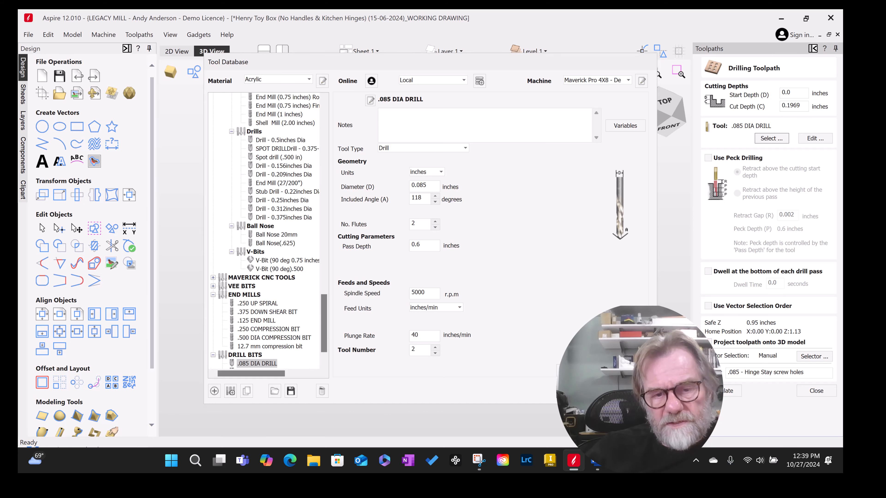
click(584, 391)
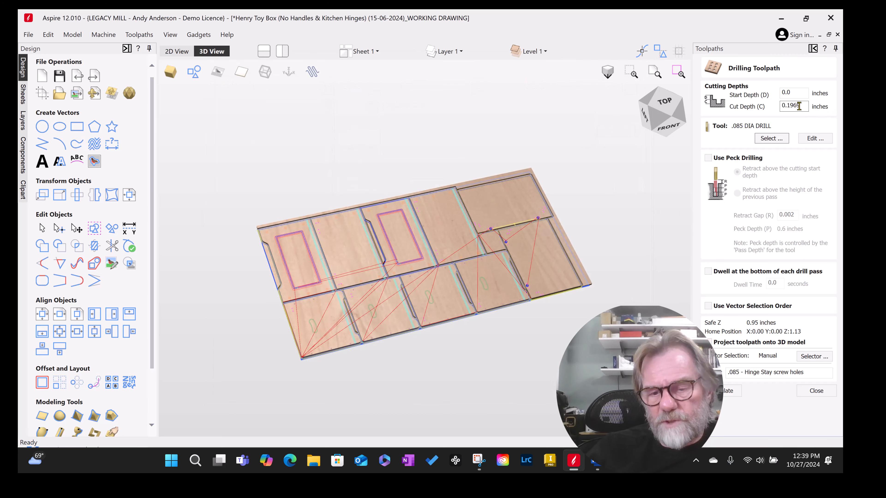
Set the hinge stay screw holes' cut depth to 0.5 inches, recalculate the toolpath, and reopen it to review the peck drilling options
drag(798, 106, 767, 112)
text(.5)
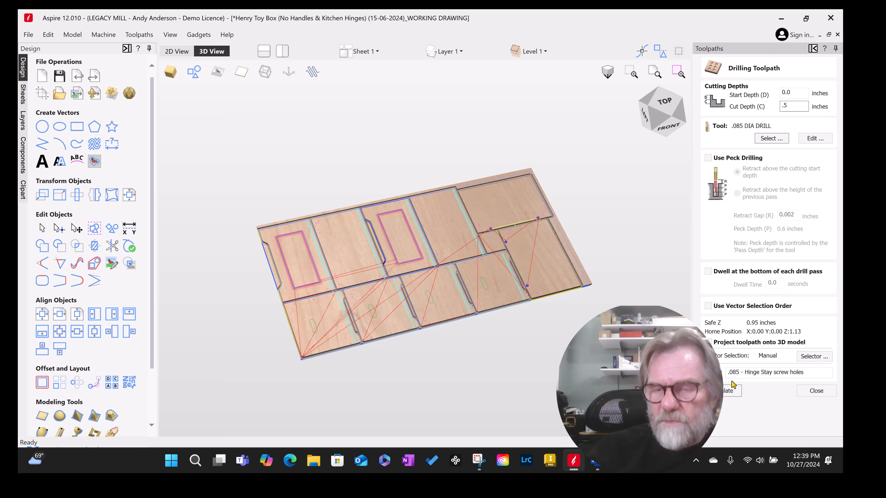
click(730, 391)
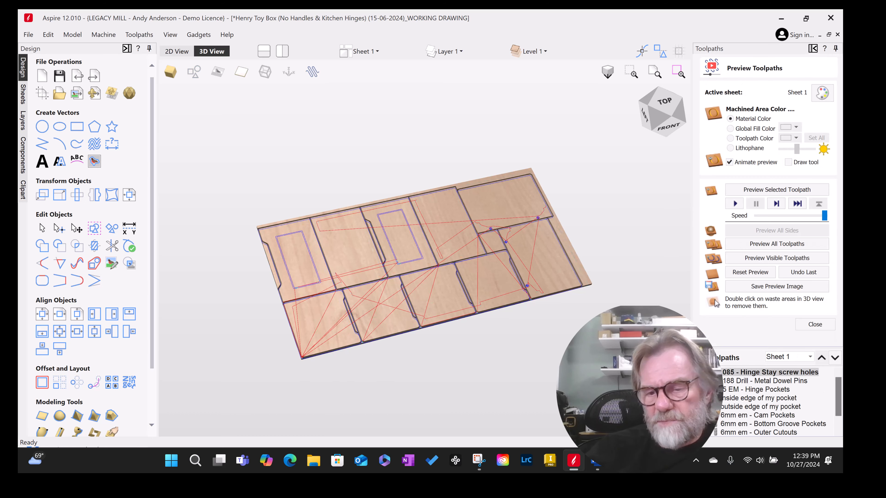
double_click(743, 372)
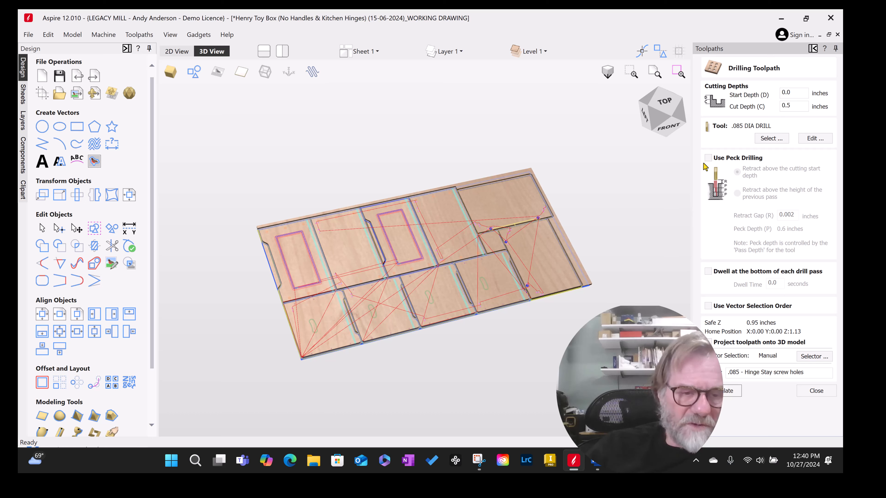
click(728, 391)
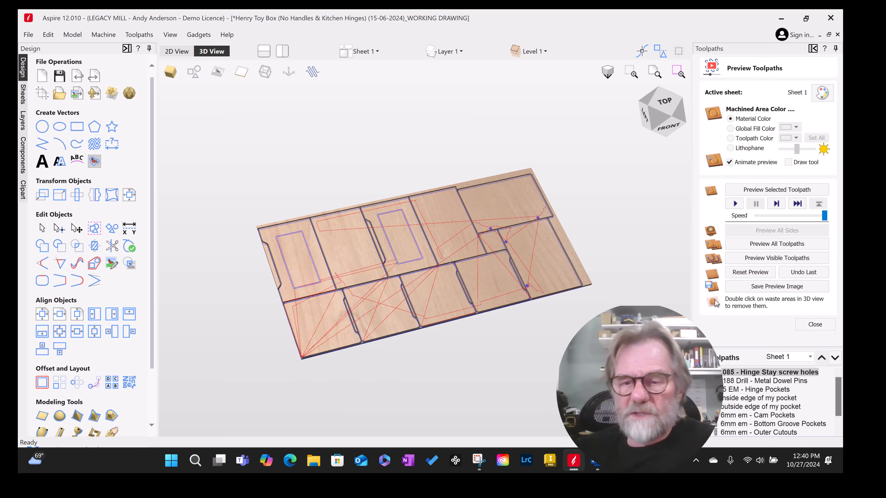
Review the .188 DIA DRILL's settings and recalculate the .188 Drill - Metal Dowel Pins toolpath with a cut depth of 0.55 inches
double_click(739, 381)
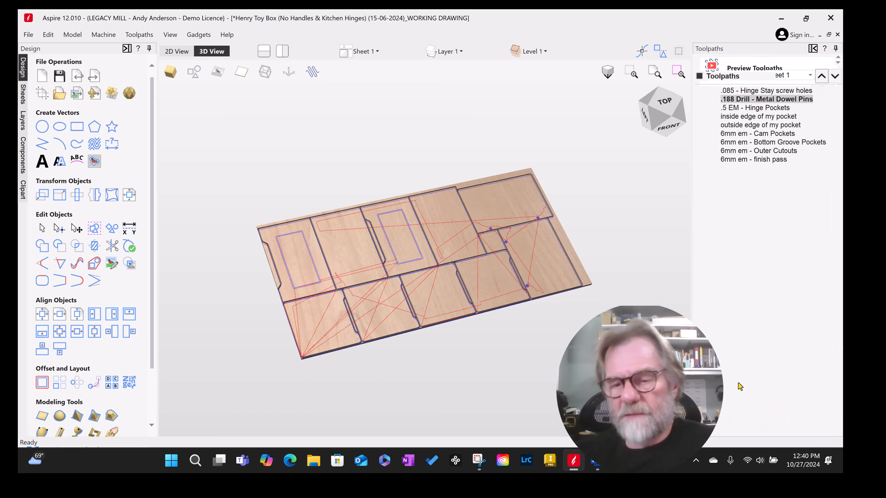
click(770, 139)
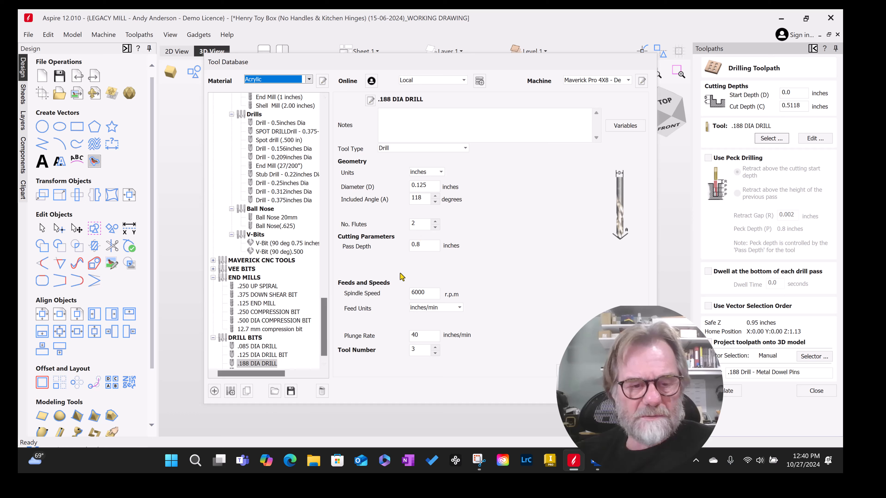
click(430, 295)
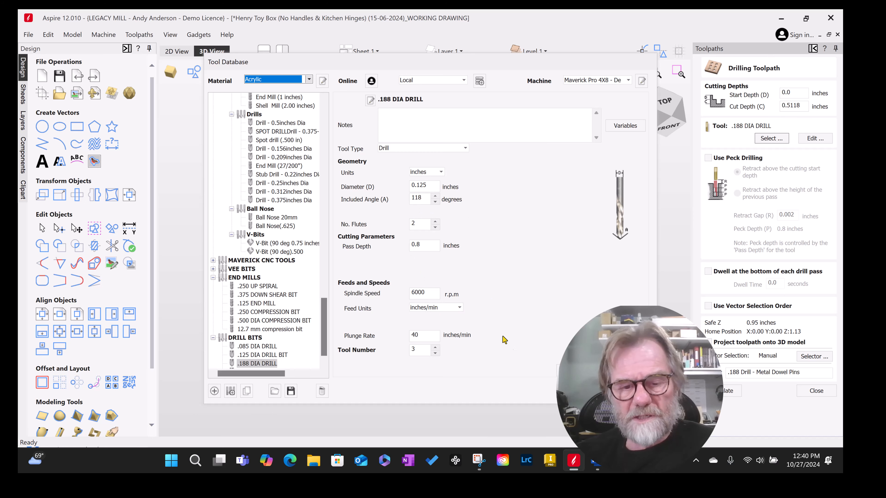
click(587, 391)
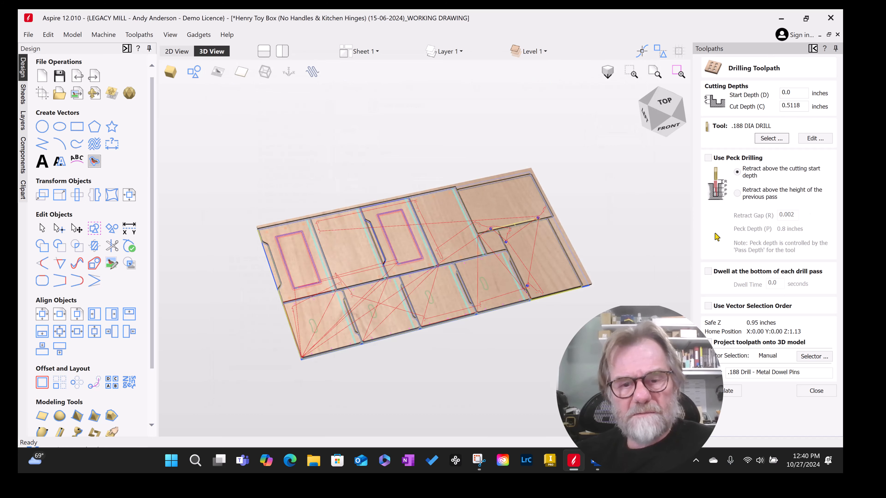
double_click(801, 106)
text(.55)
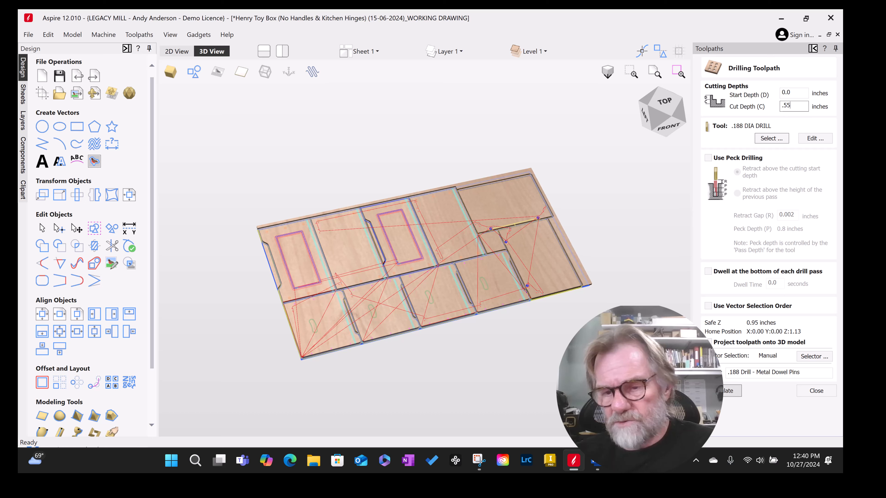
click(722, 391)
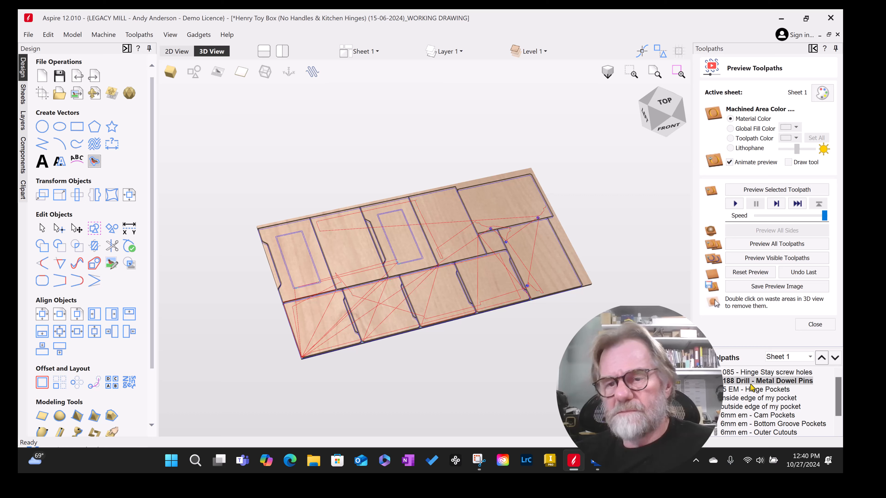
Set the .500 DIA COMPRESSION BIT's pass depth to 0.6 inches in the .5 EM - Hinge Pockets toolpath and recalculate it
double_click(737, 390)
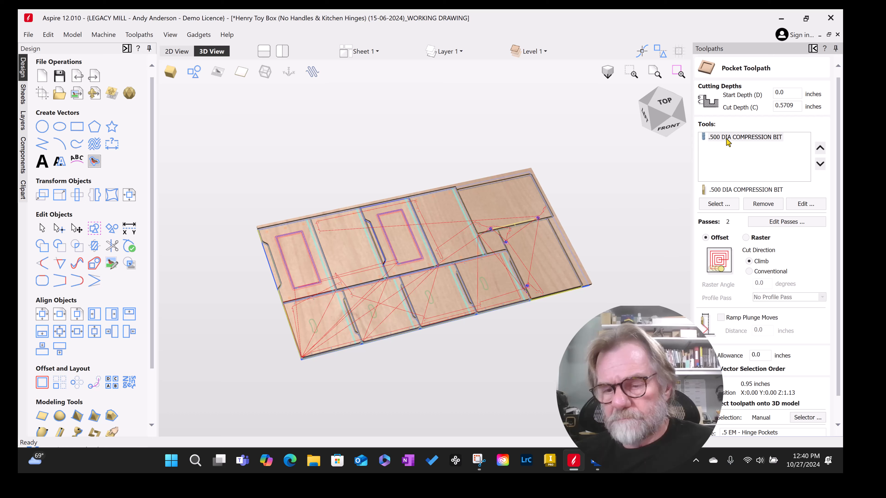
click(728, 139)
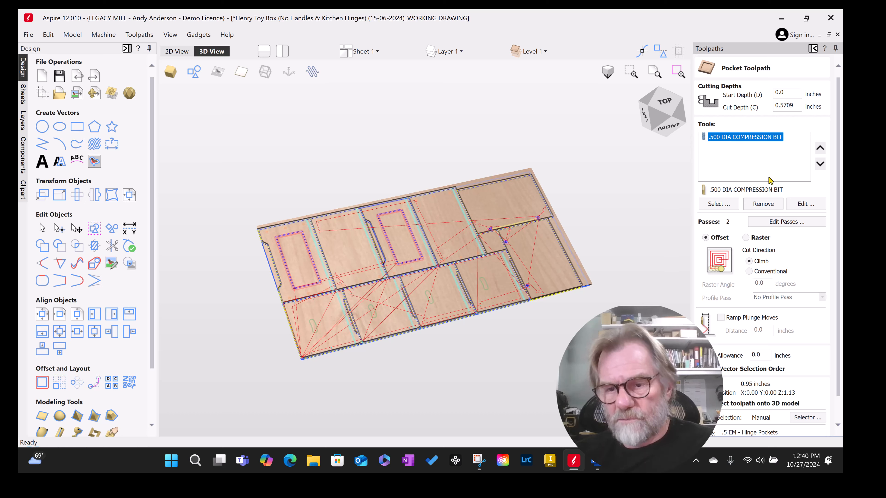
click(797, 208)
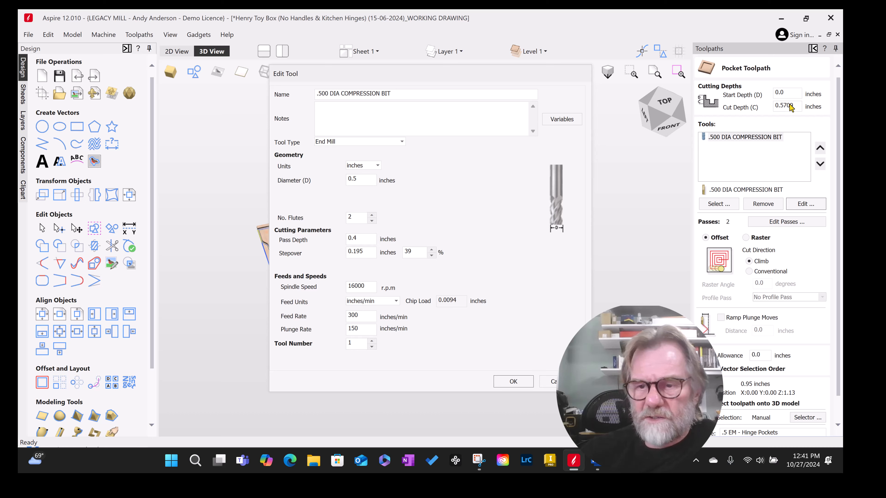
double_click(354, 238)
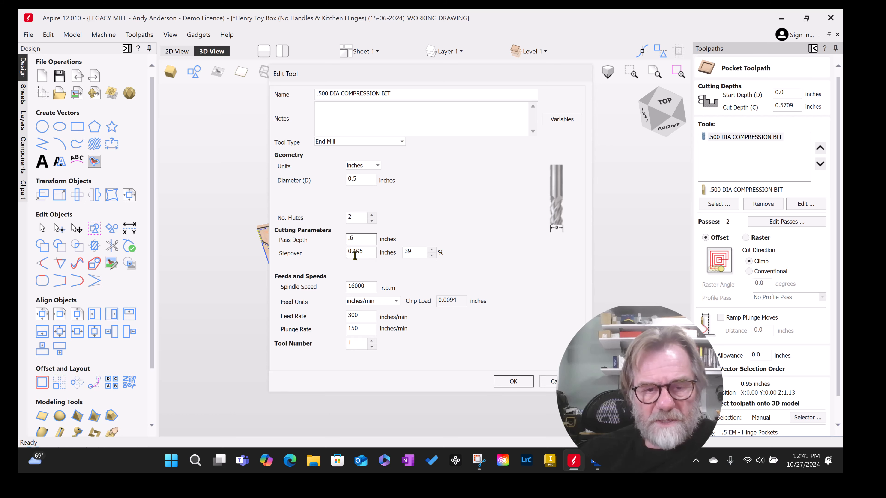
click(512, 382)
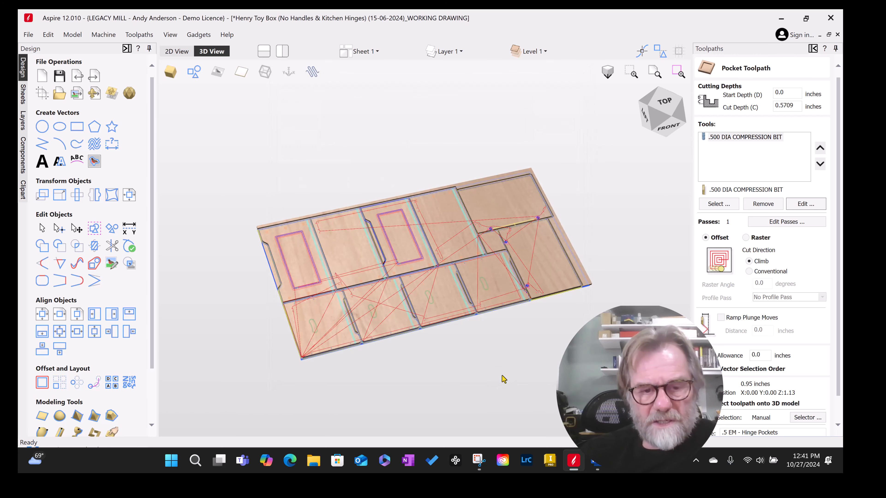
drag(837, 264, 838, 342)
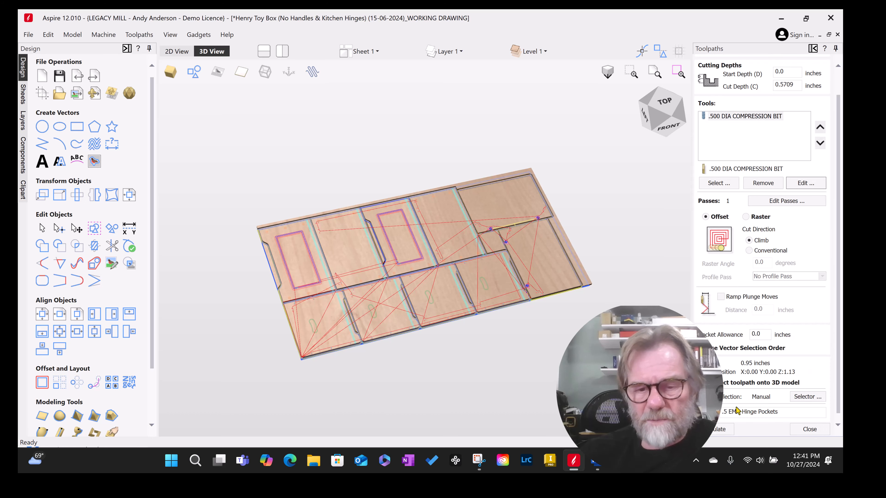
click(727, 430)
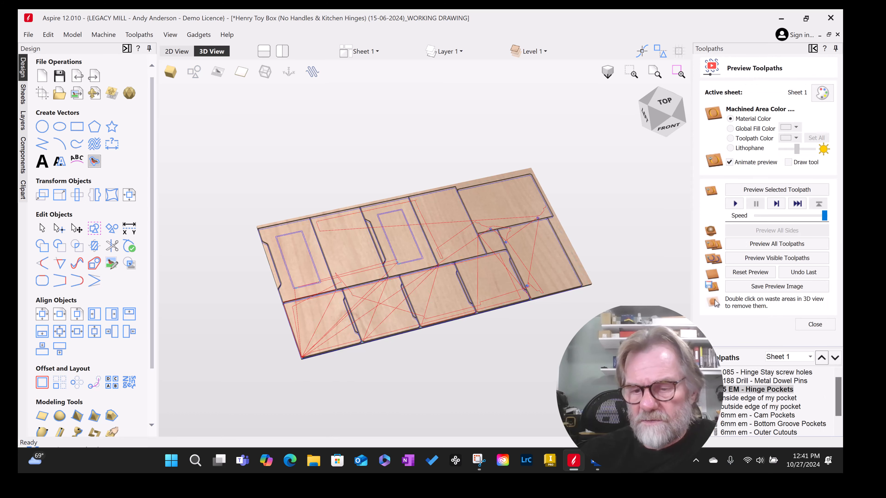
Review the .500 DIA COMPRESSION BIT's pass depth against the cut depth in the inside edge of my pocket toolpath and recalculate it
double_click(750, 400)
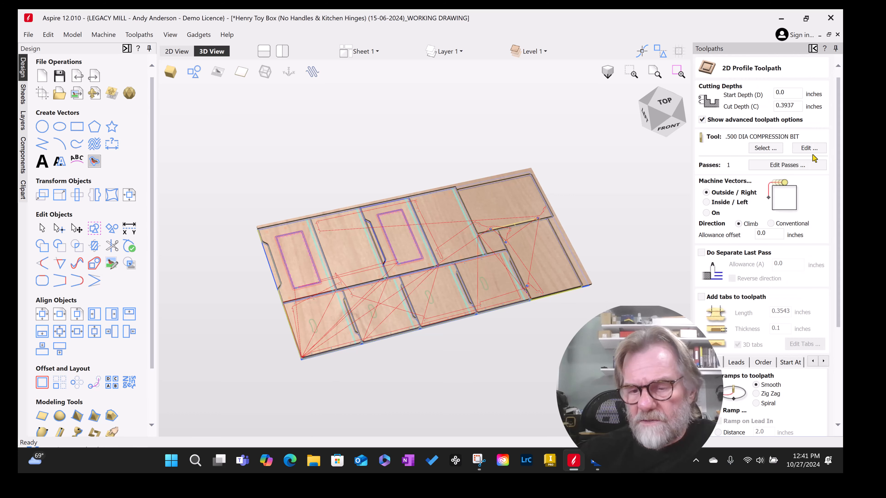
click(808, 148)
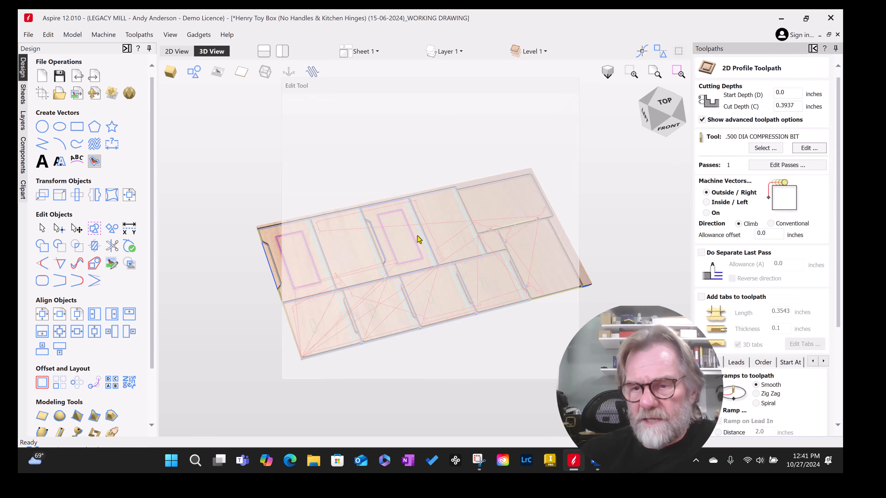
click(355, 240)
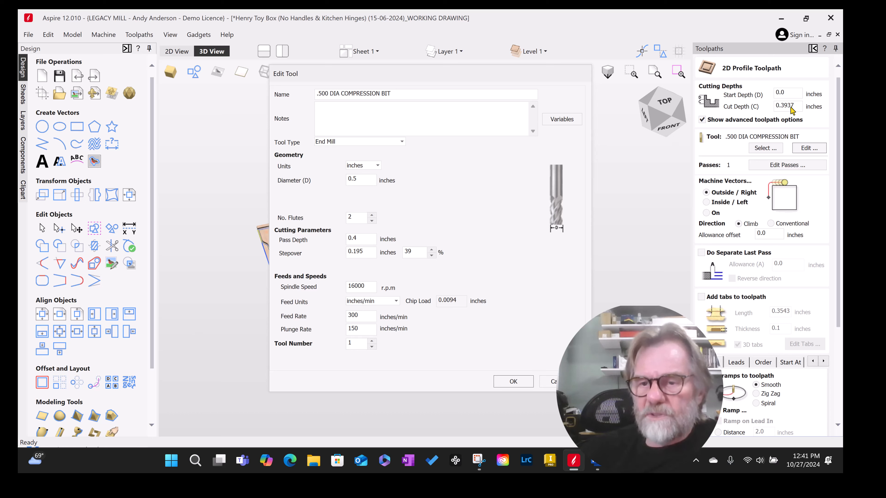
click(526, 383)
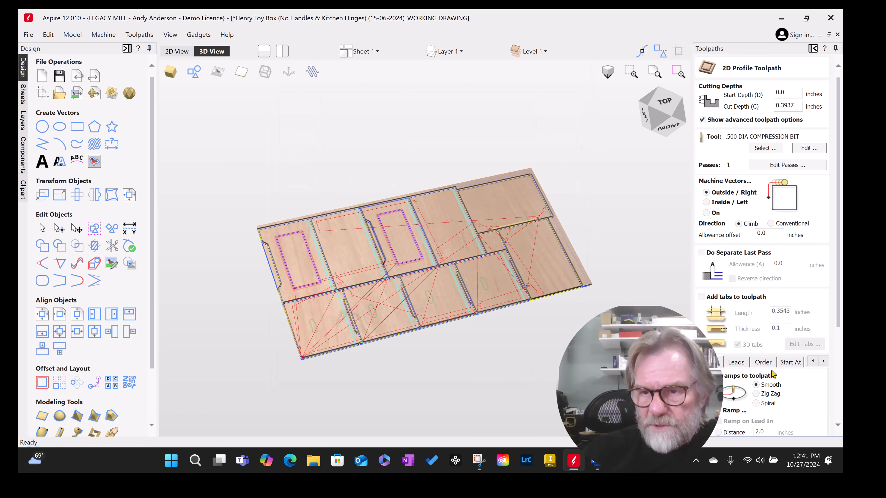
scroll(837, 317, down, 4)
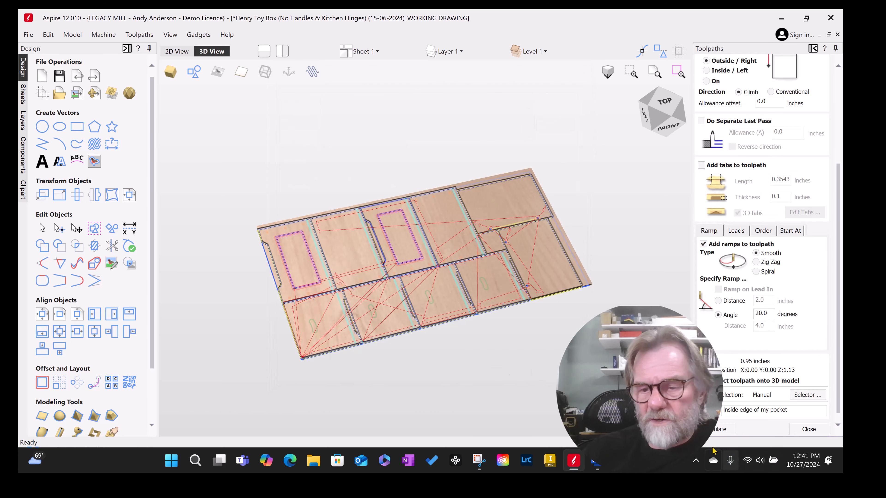
click(735, 429)
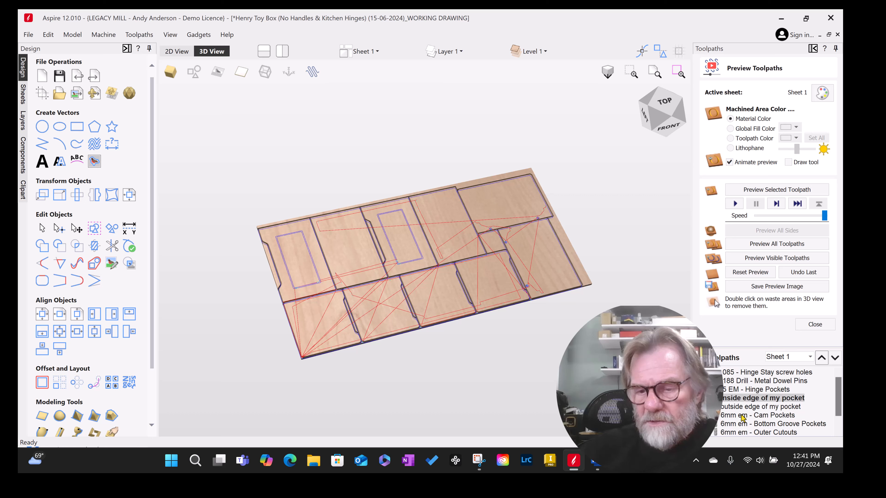
Check the .500 DIA COMPRESSION BIT's settings in the outside edge of my pocket toolpath and recalculate it
double_click(742, 407)
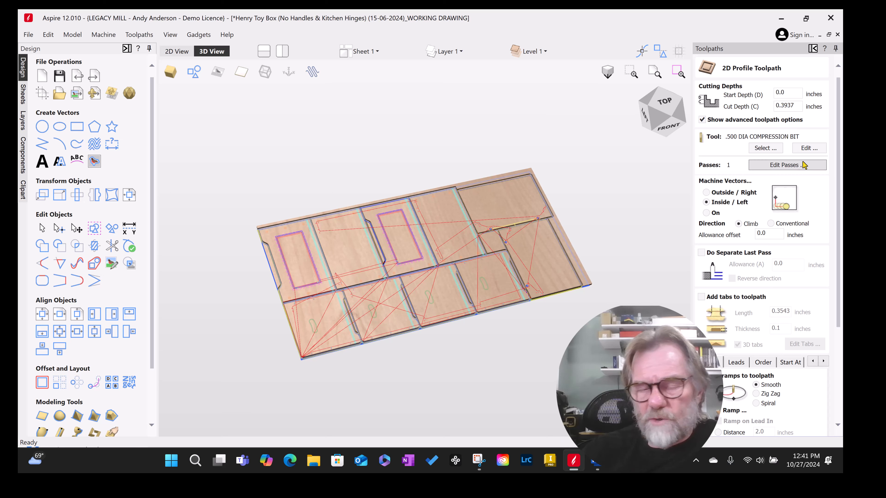
click(809, 148)
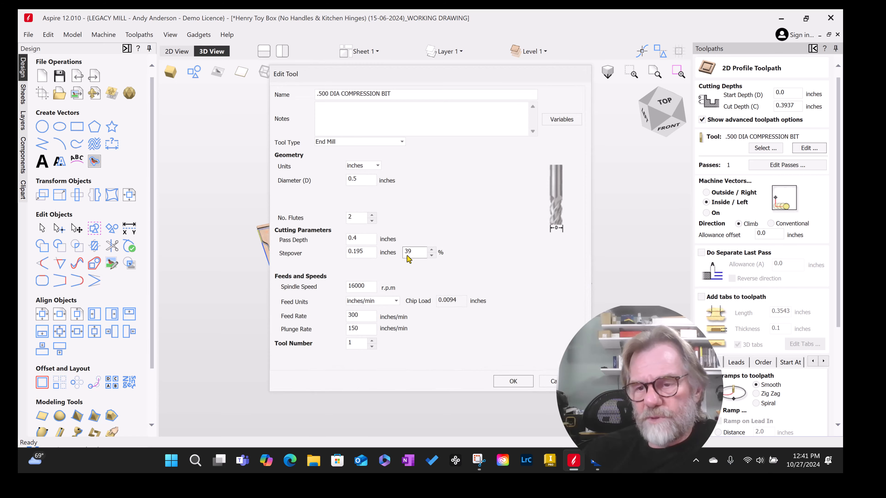
click(522, 388)
drag(838, 293, 838, 380)
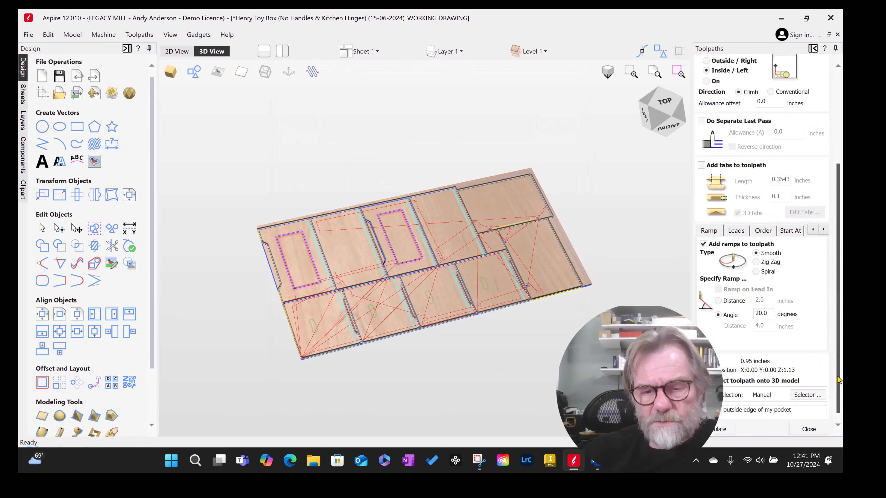
click(722, 429)
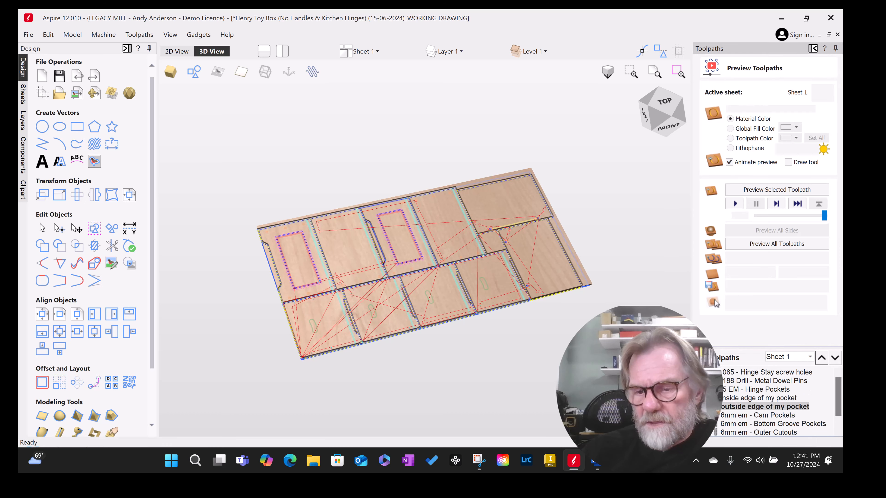
Open the 6mm em - Cam Pockets toolpath and bring up its End Mill (6 mm) tool settings
scroll(732, 406, down, 1)
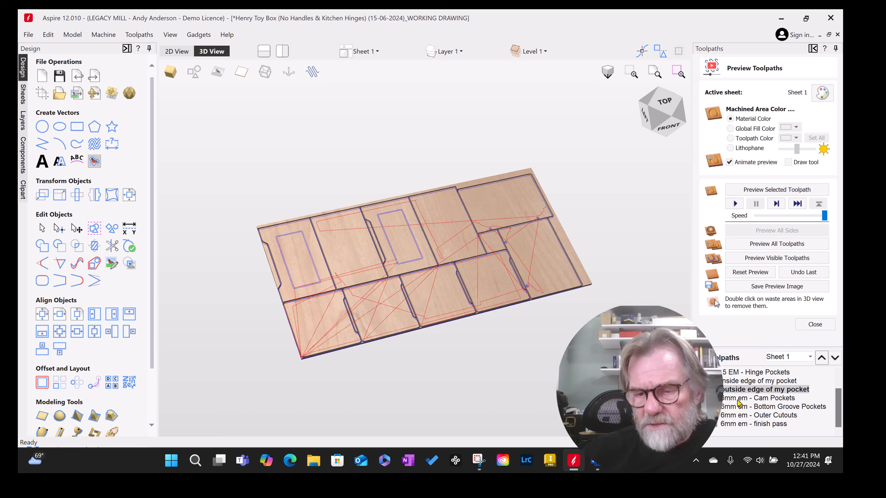
double_click(737, 400)
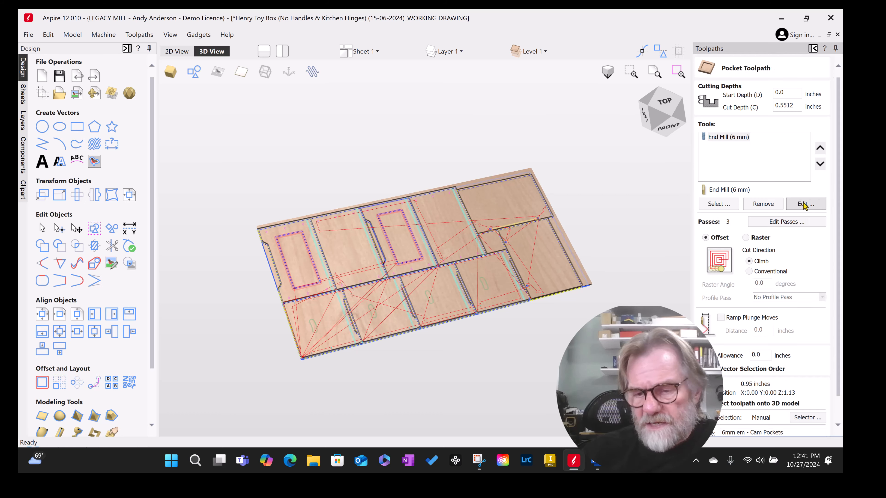
click(803, 205)
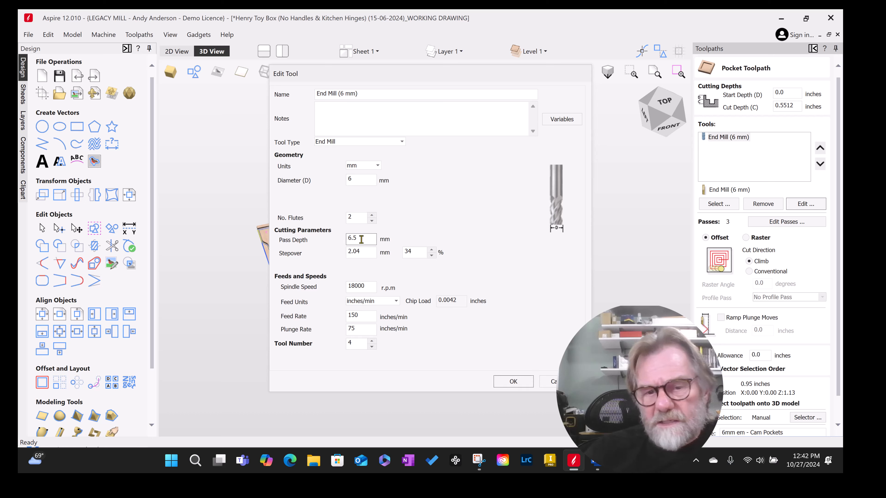
Try switching the End Mill (6 mm)'s units to inches and restore them to mm
click(378, 165)
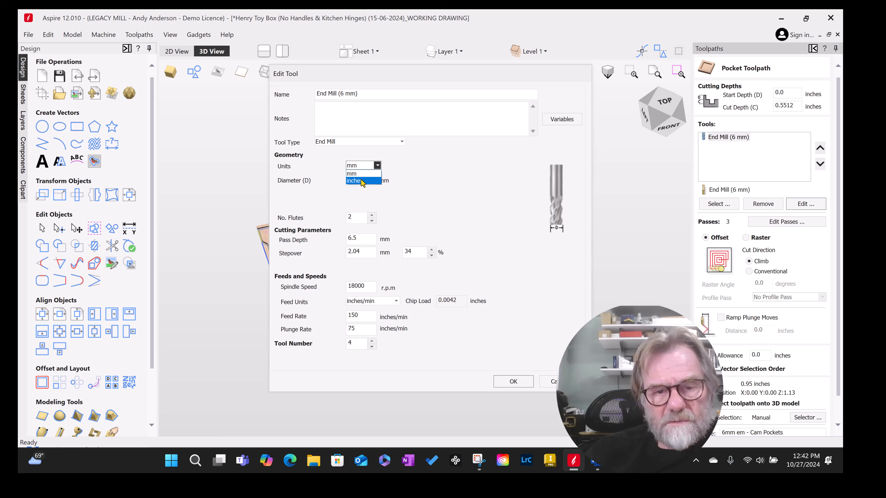
click(416, 166)
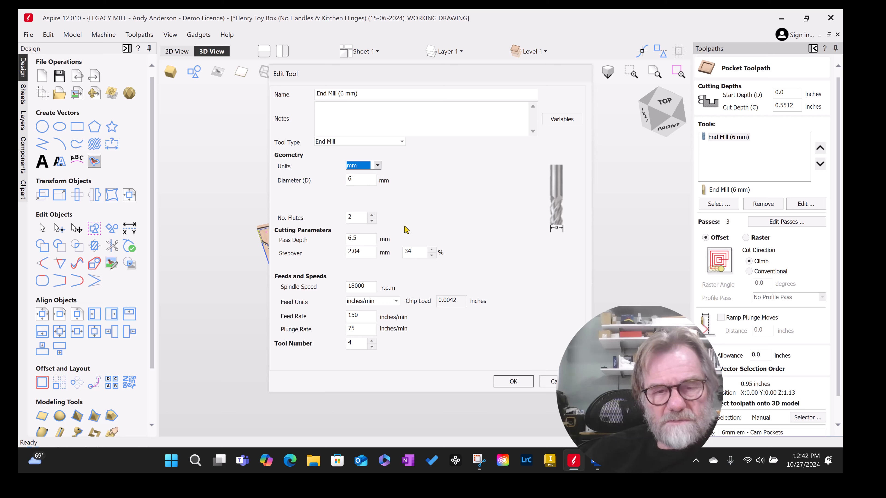
click(377, 165)
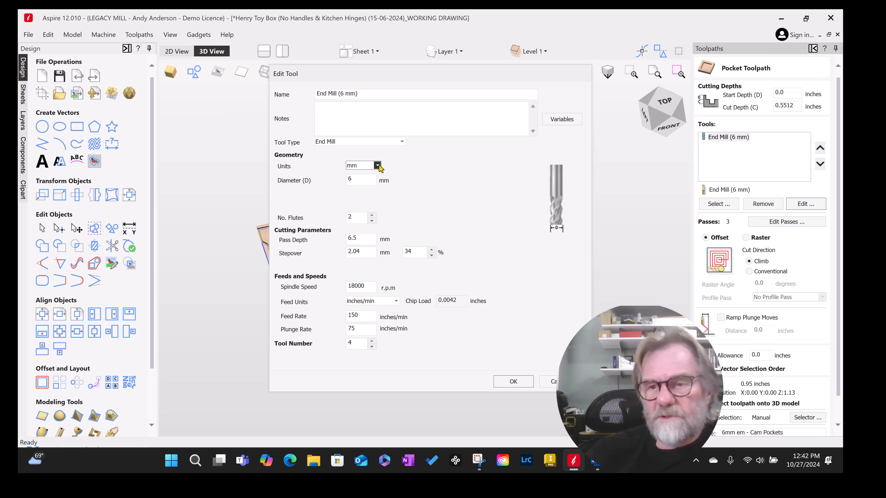
click(360, 180)
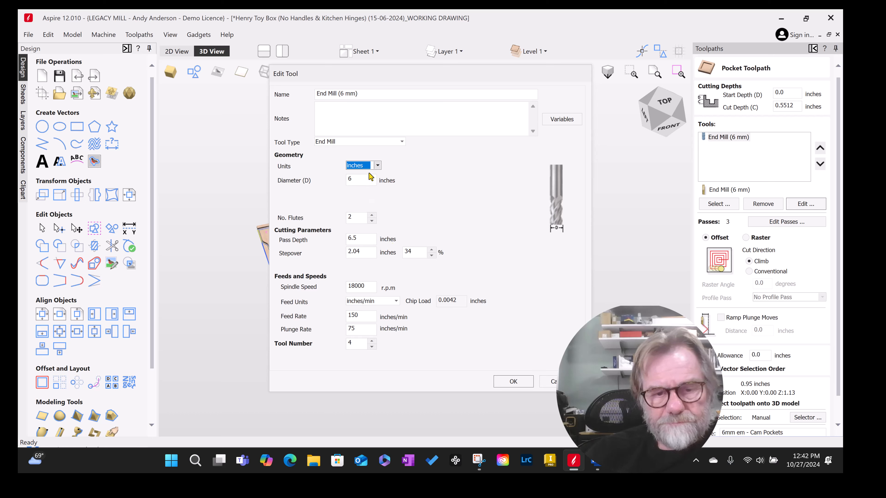
click(378, 165)
click(361, 171)
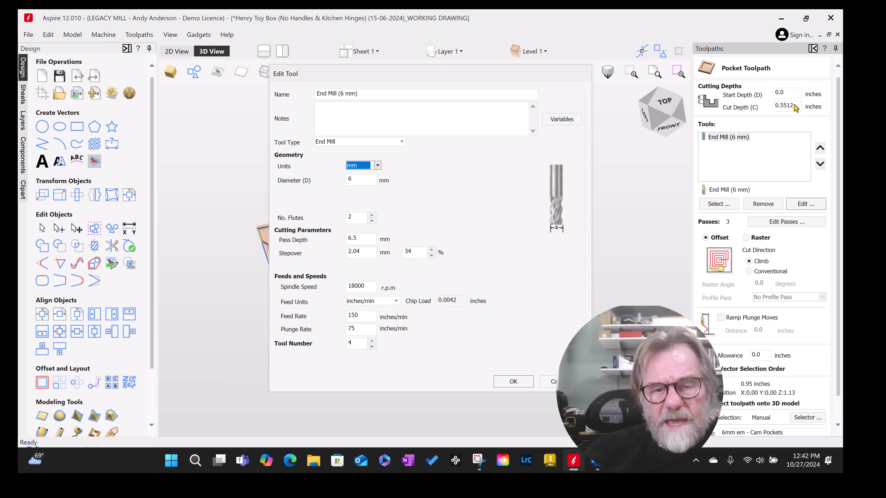
Set the cam pockets end mill's pass depth to 15 mm, enable ramp plunge moves and recalculate the toolpath
double_click(367, 241)
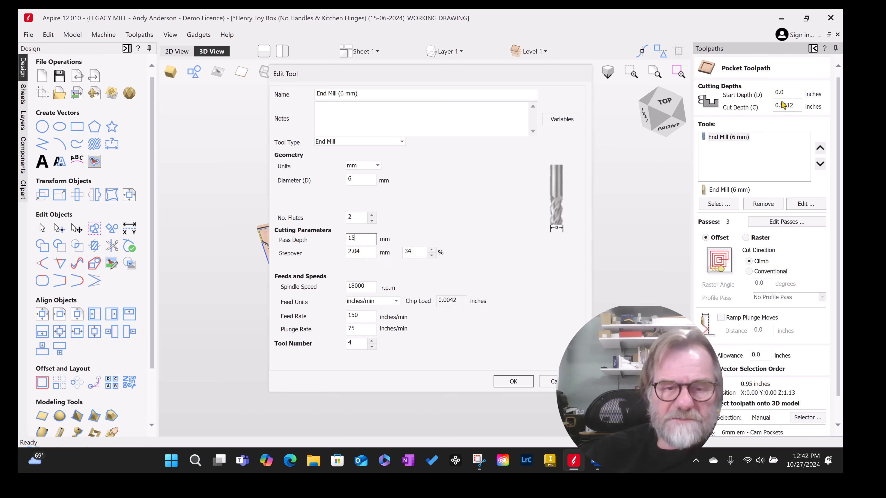
click(513, 382)
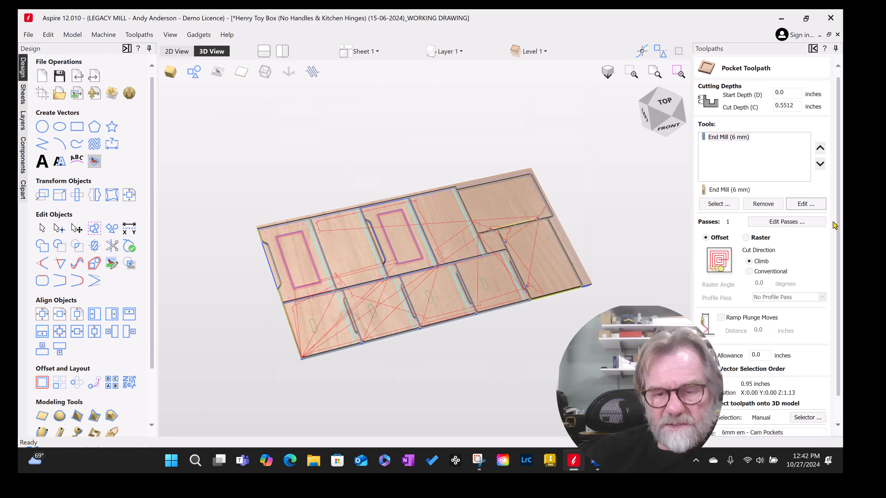
drag(838, 213, 838, 234)
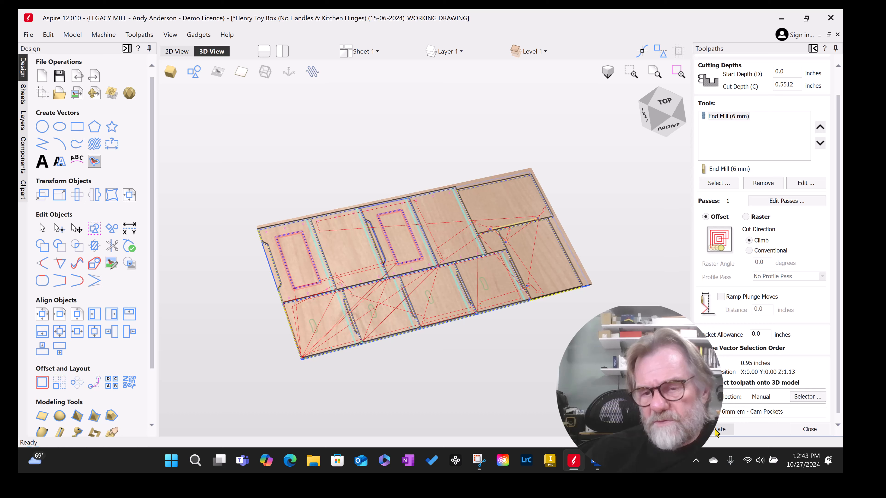
click(721, 296)
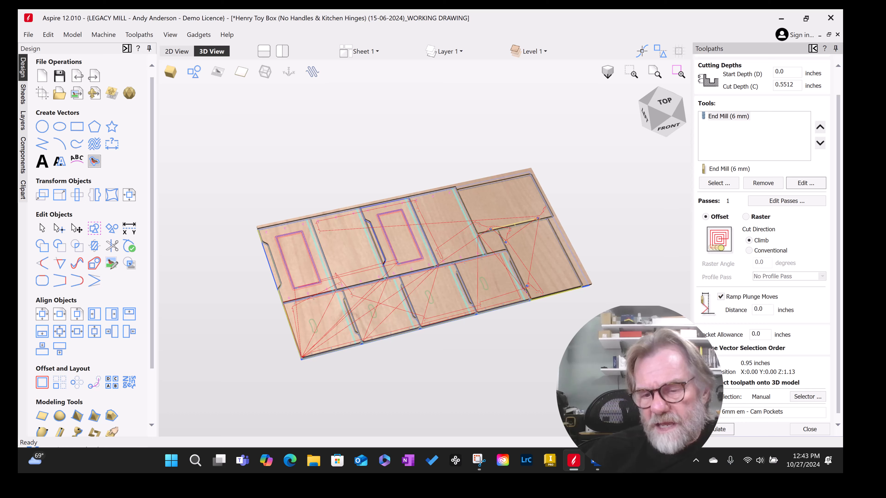
click(716, 430)
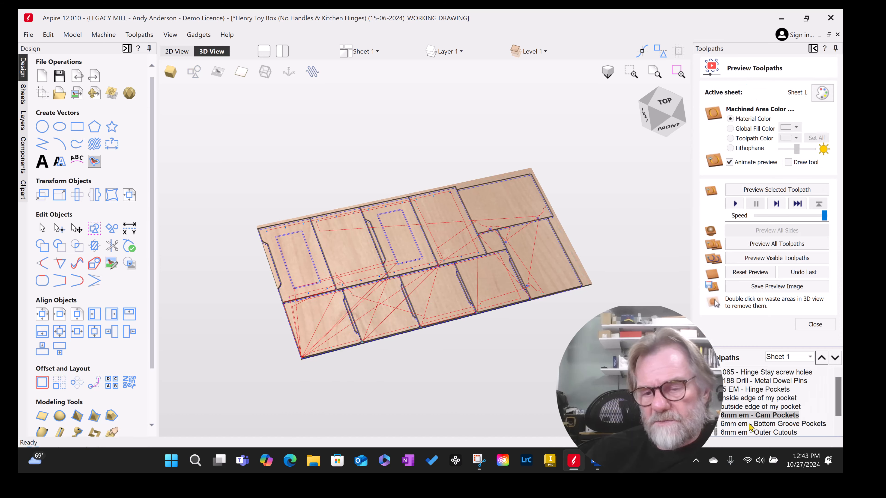
Set the End Mill (6 mm)'s pass depth to 15 mm in the 6mm em - Bottom Groove Pockets toolpath and recalculate it
double_click(749, 424)
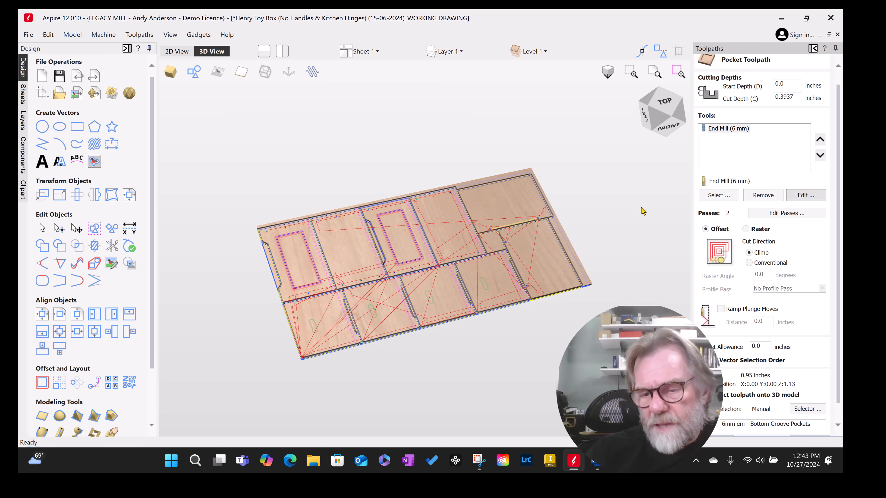
click(806, 195)
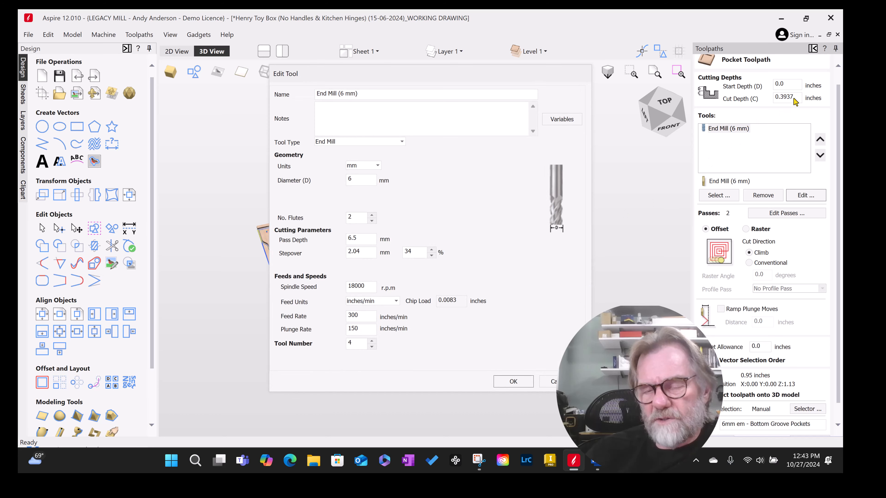
double_click(362, 238)
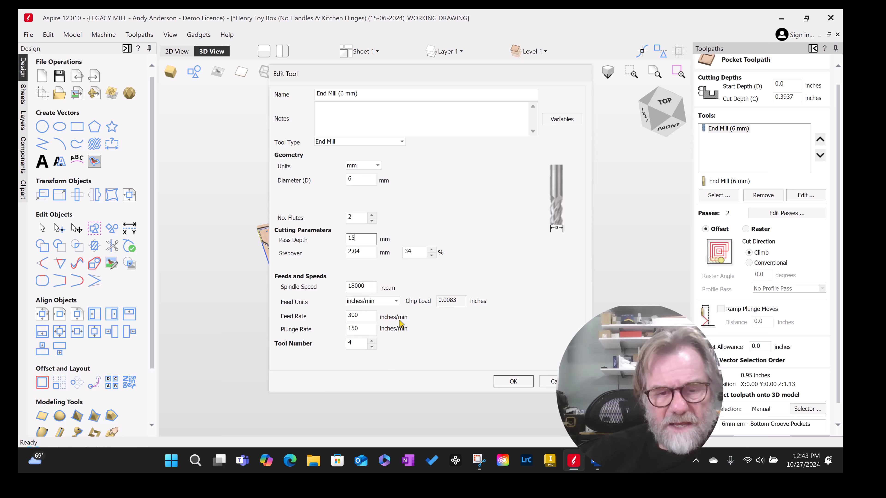
click(508, 382)
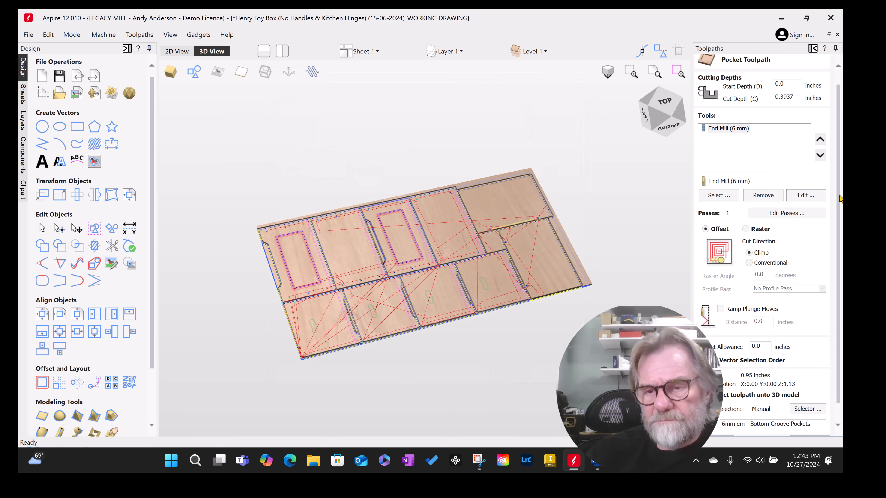
click(716, 430)
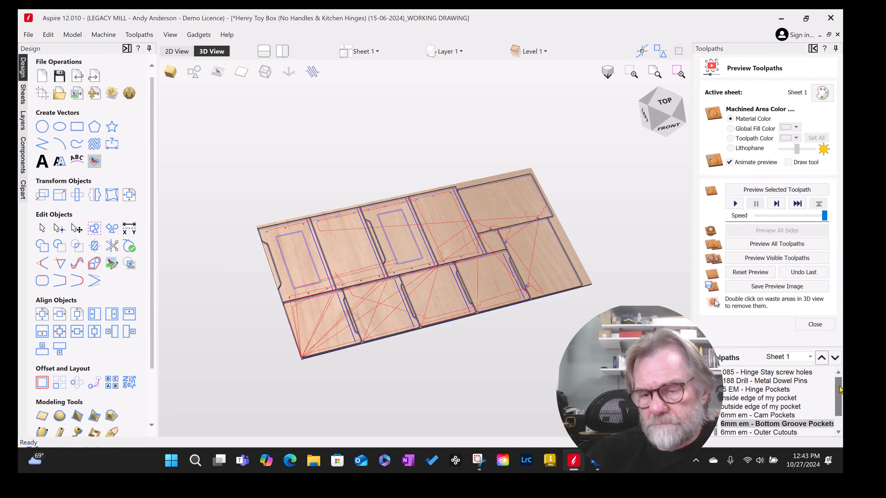
Set the End Mill (6 mm)'s pass depth to 25 mm in the 6mm em - Outer Cutouts toolpath and recalculate it
drag(839, 387, 840, 409)
double_click(795, 416)
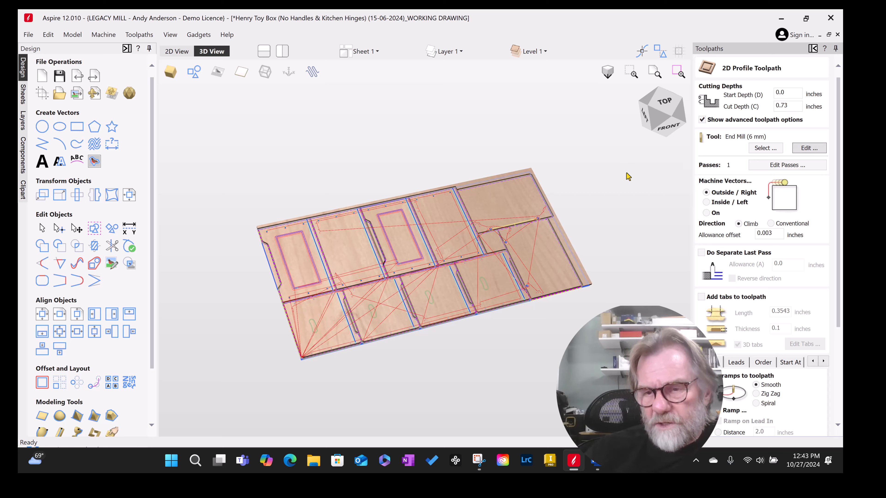
click(808, 148)
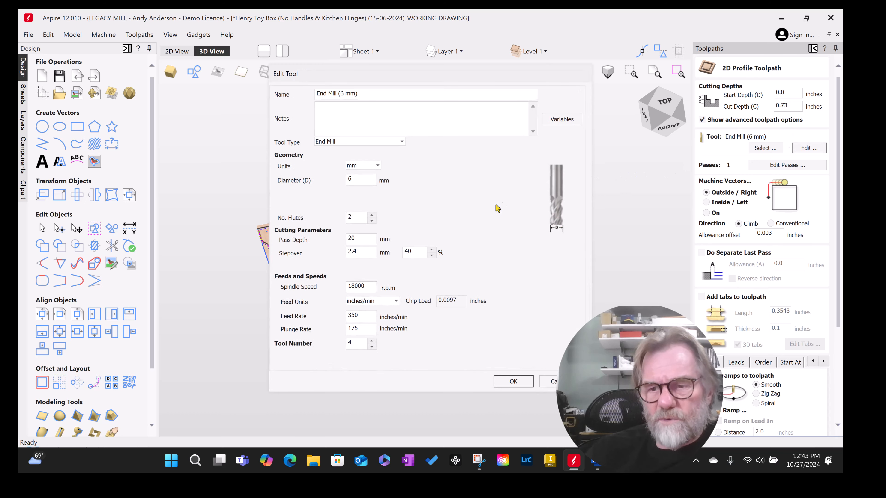
double_click(361, 238)
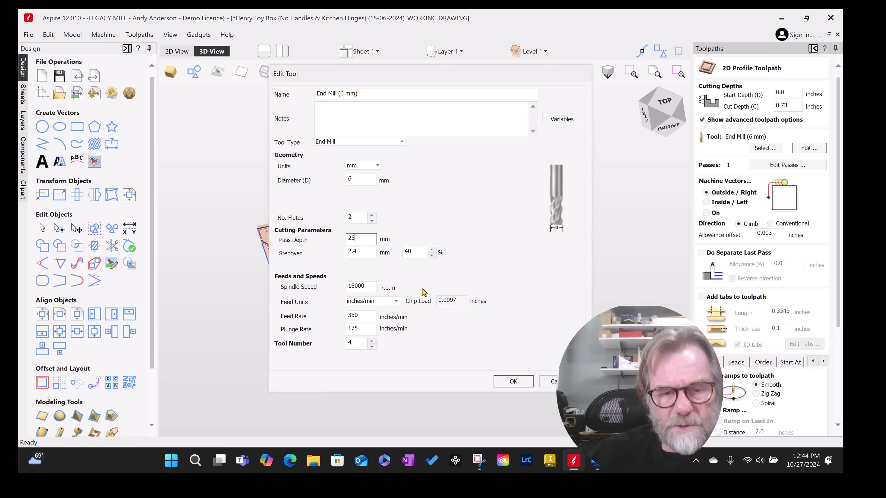
click(514, 382)
scroll(769, 398, down, 4)
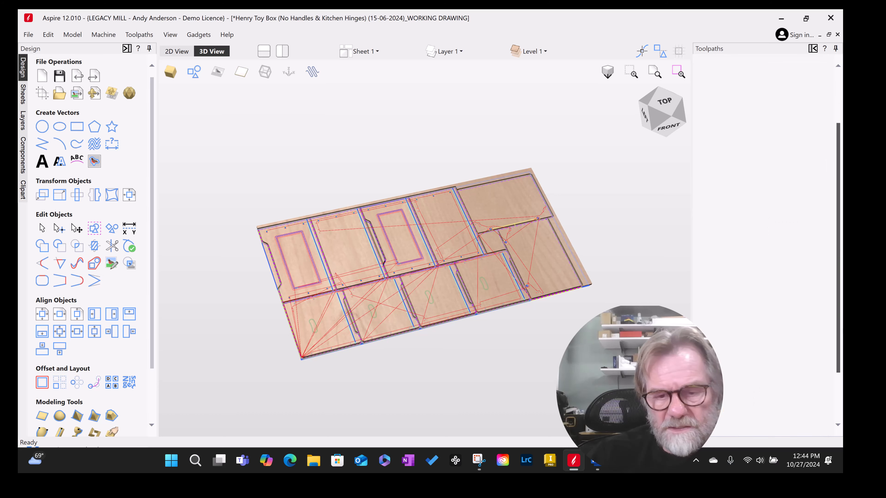
click(718, 435)
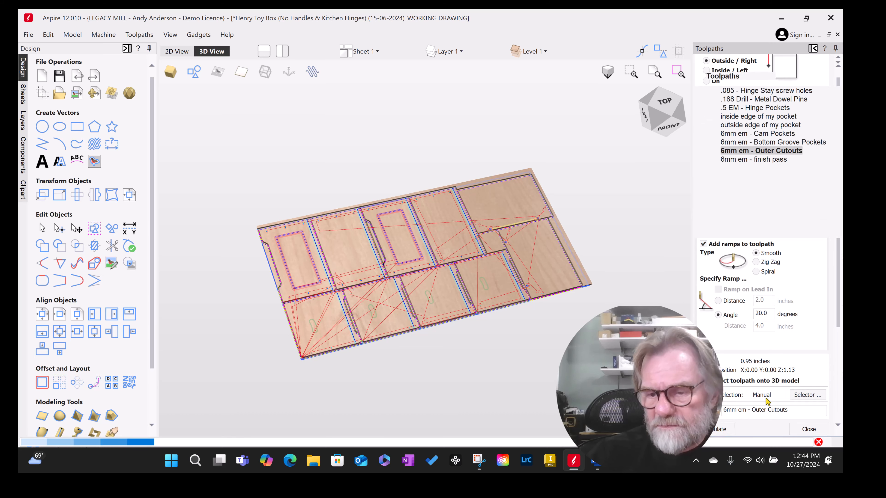
Set the End Mill (6 mm)'s pass depth to 25 mm in the 6mm em - finish pass toolpath and recalculate it
drag(839, 388, 839, 419)
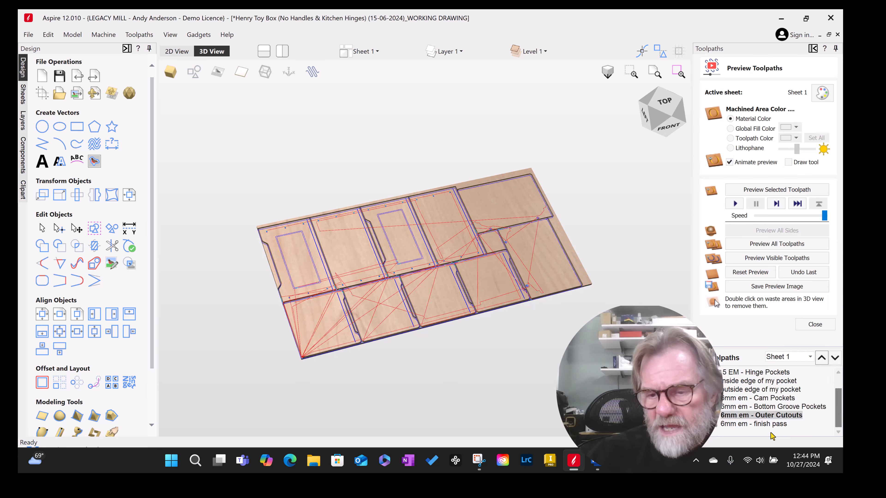
click(765, 426)
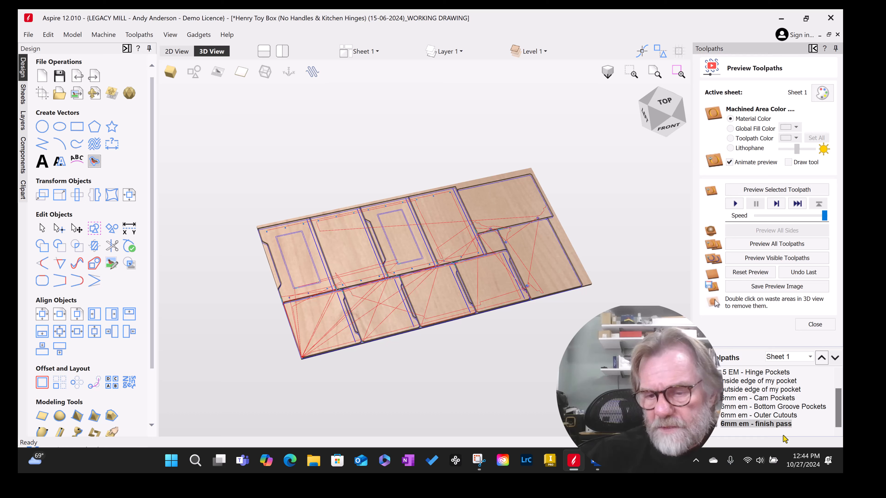
double_click(745, 424)
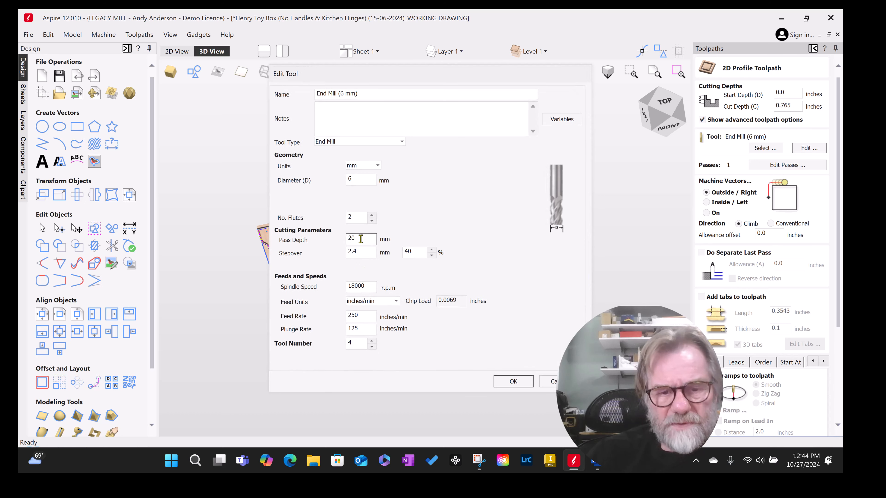
drag(357, 239, 338, 239)
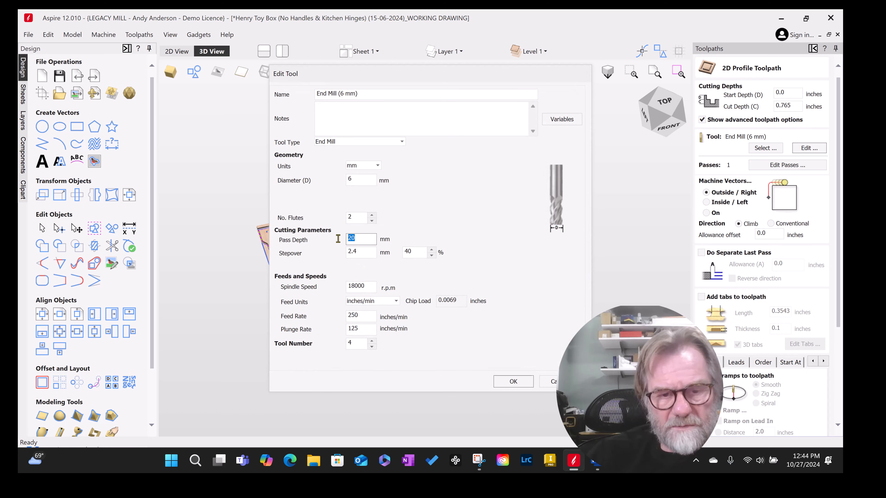
text(25)
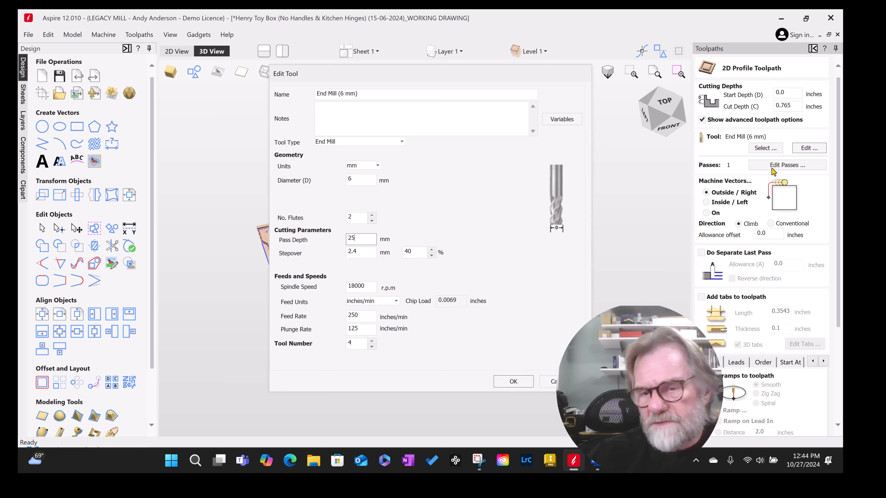
click(514, 382)
scroll(831, 240, down, 5)
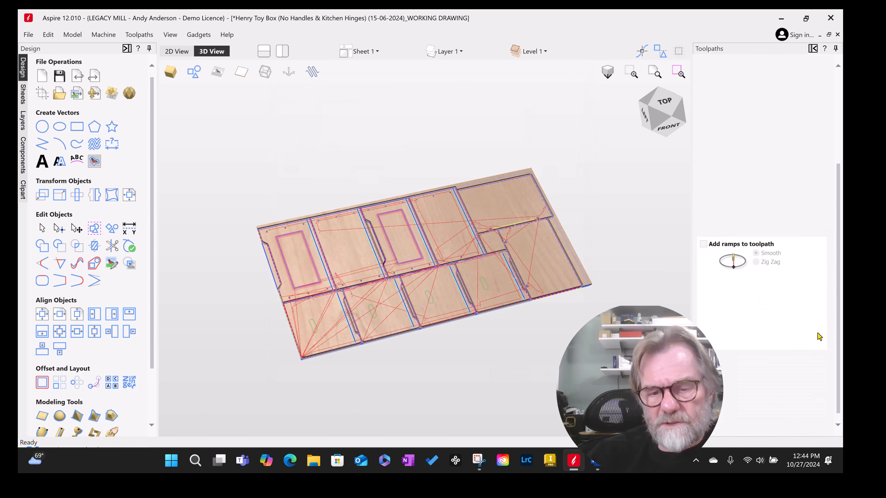
click(714, 430)
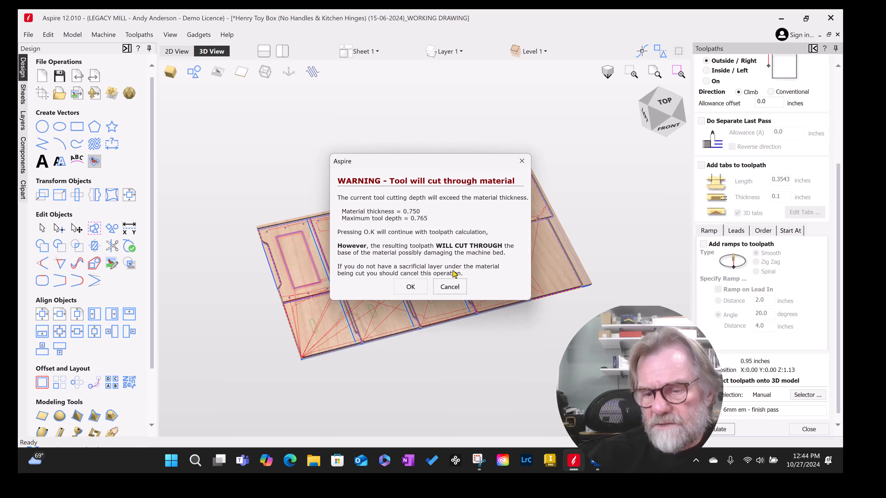
click(411, 287)
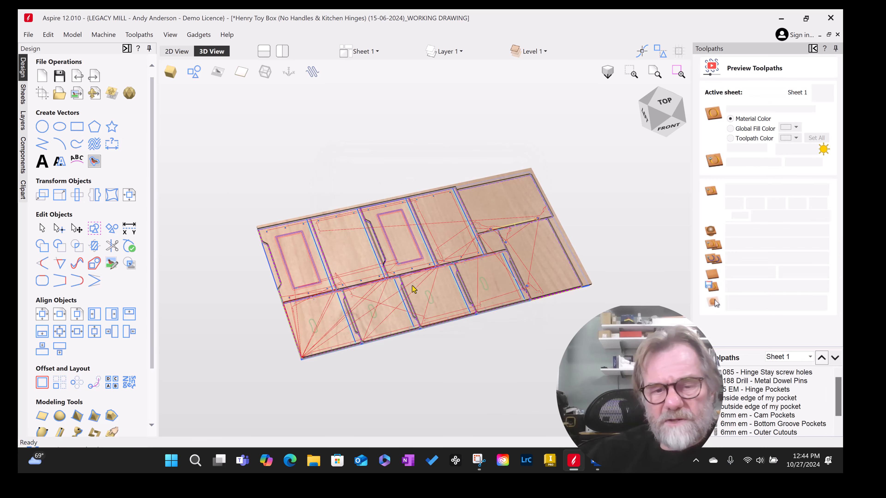
Export the job setup sheet as an HTML file named TEST HENRY FINAL in the TOY BOX_HENRY BOX folder
click(131, 35)
click(165, 121)
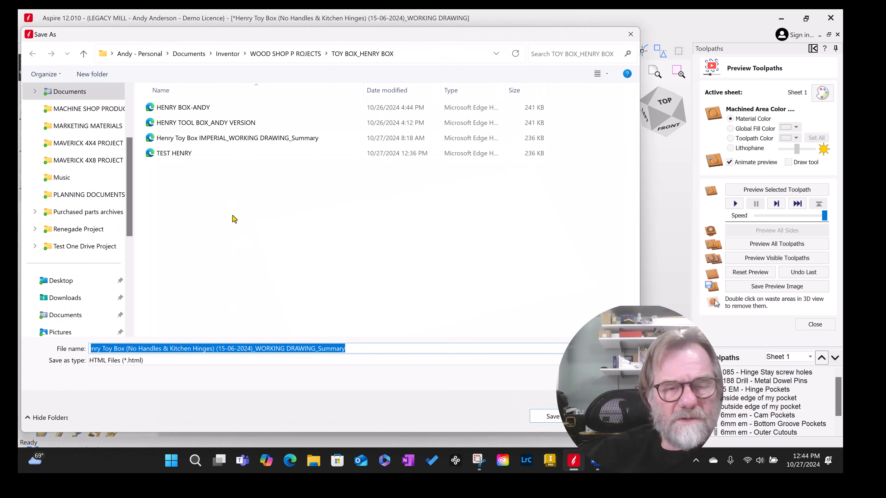
click(180, 155)
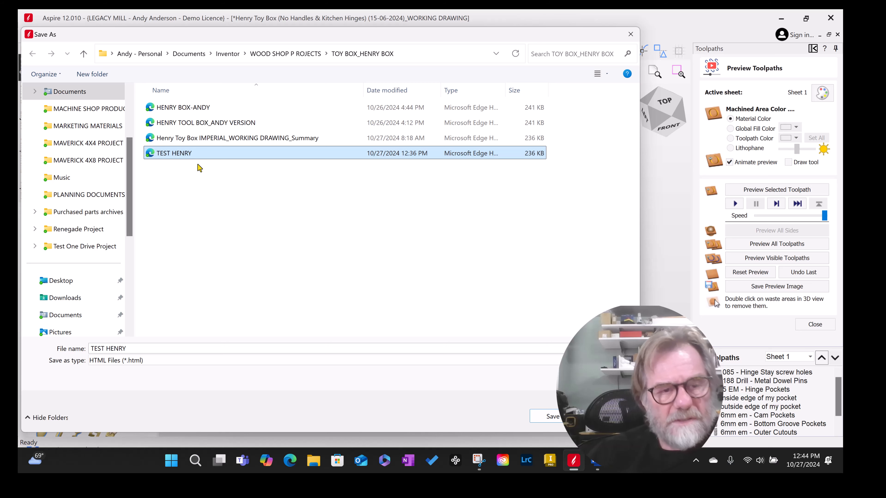
click(144, 346)
click(129, 345)
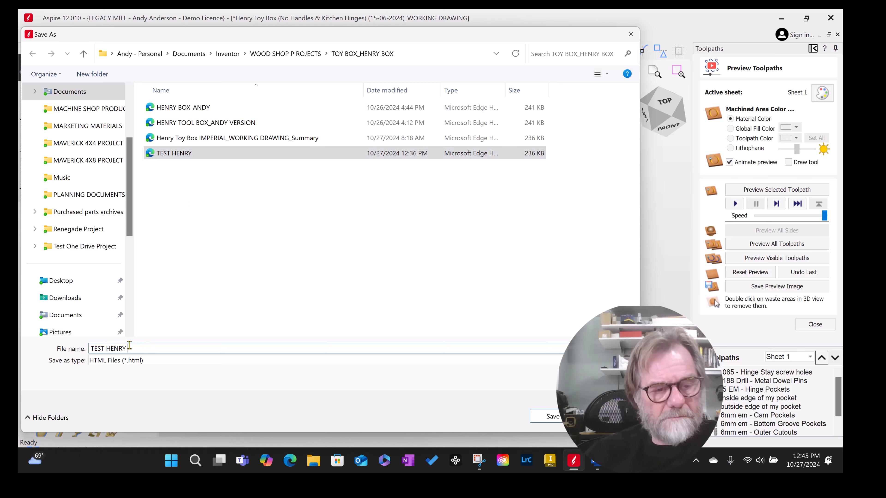
text(FINI)
key(Caps_Lock)
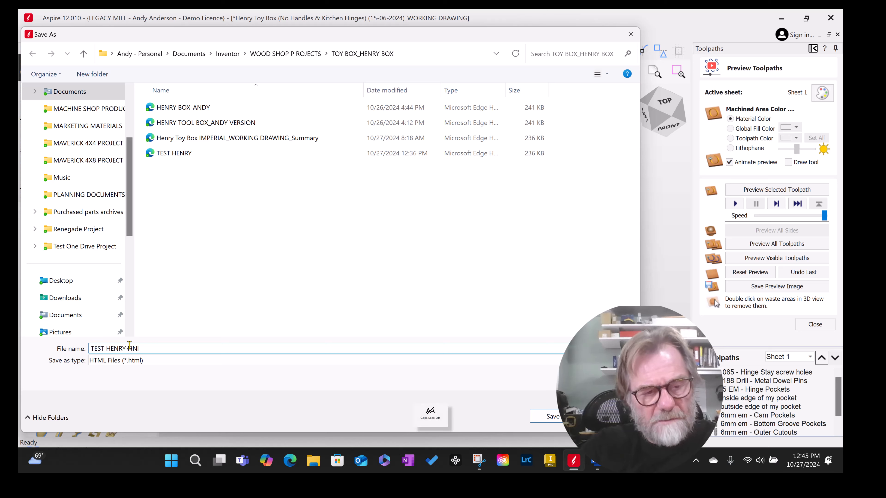
text(al)
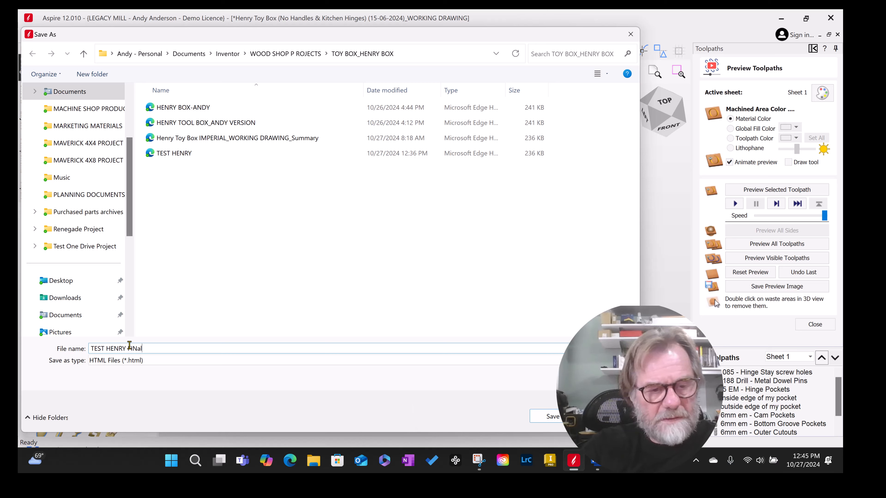
key(Caps_Lock)
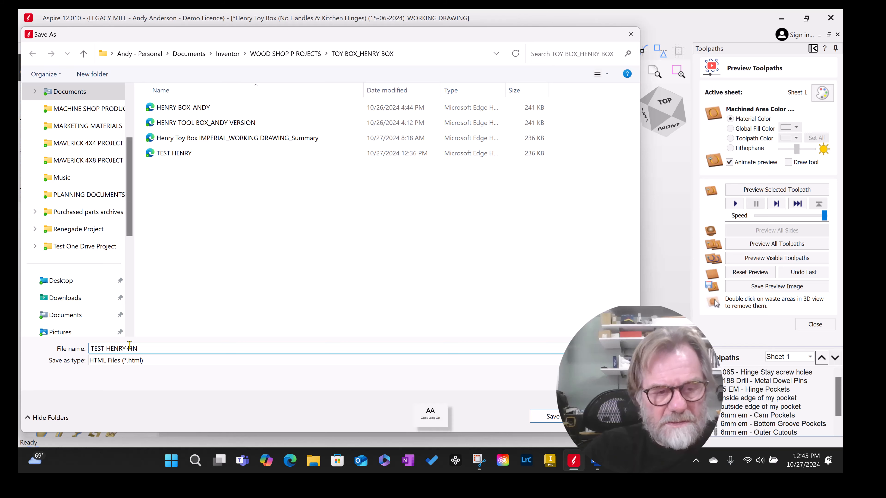
text(L)
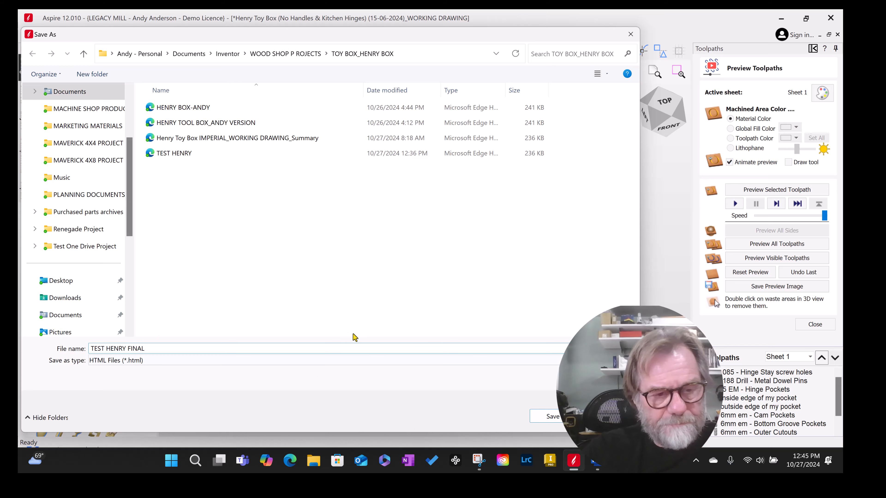
click(545, 416)
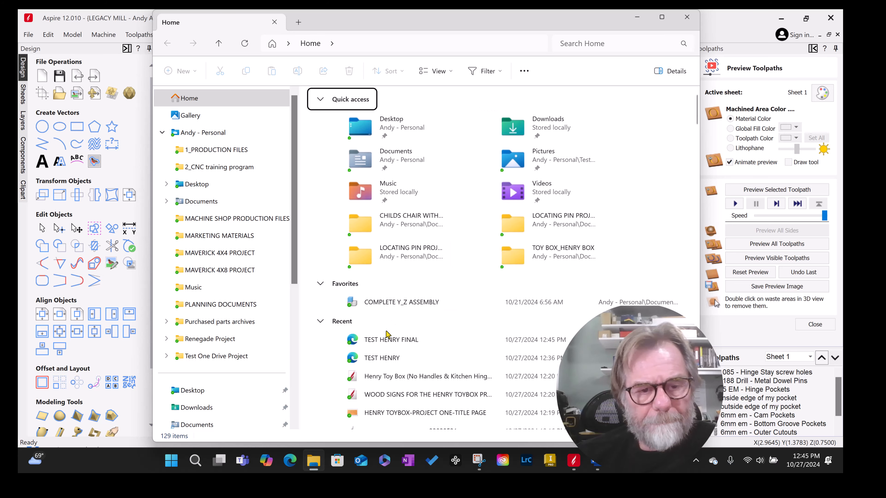
Open the TEST HENRY FINAL sheet from File Explorer and review its material setup, toolpath time estimates and each toolpath's feeds and depths
click(385, 341)
key(Return)
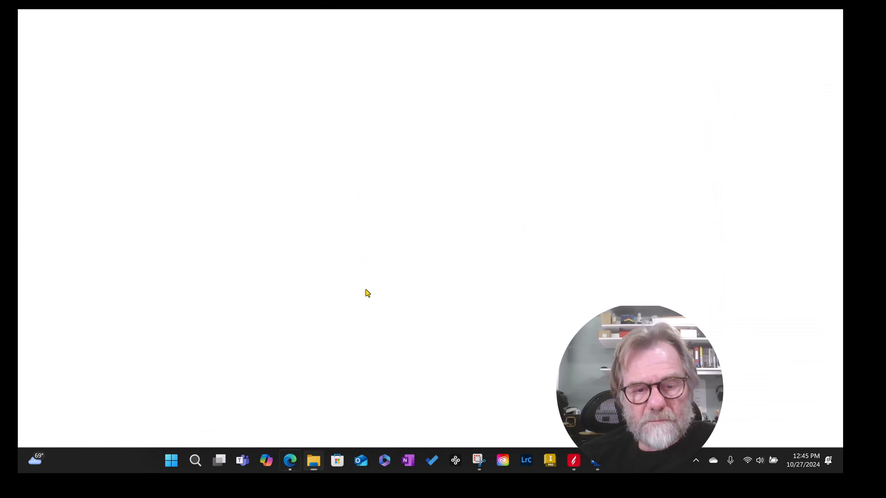
scroll(380, 210, down, 3)
scroll(379, 209, down, 3)
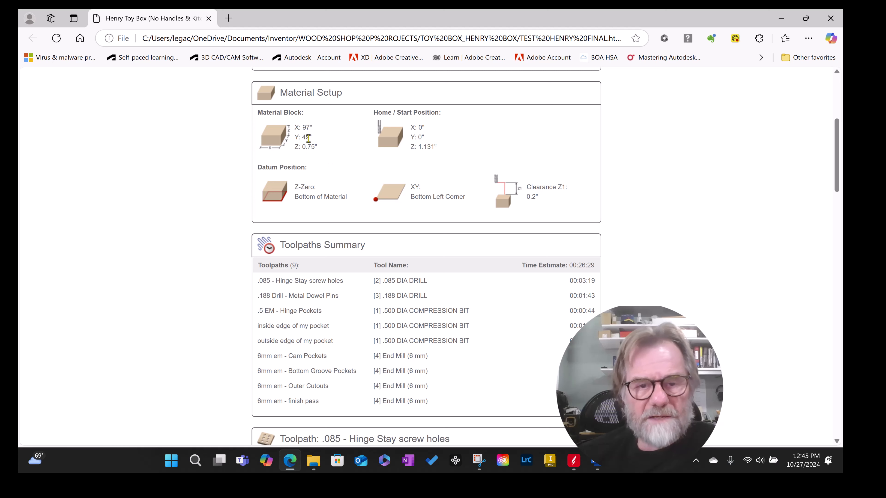
scroll(387, 177, down, 1)
scroll(377, 223, down, 1)
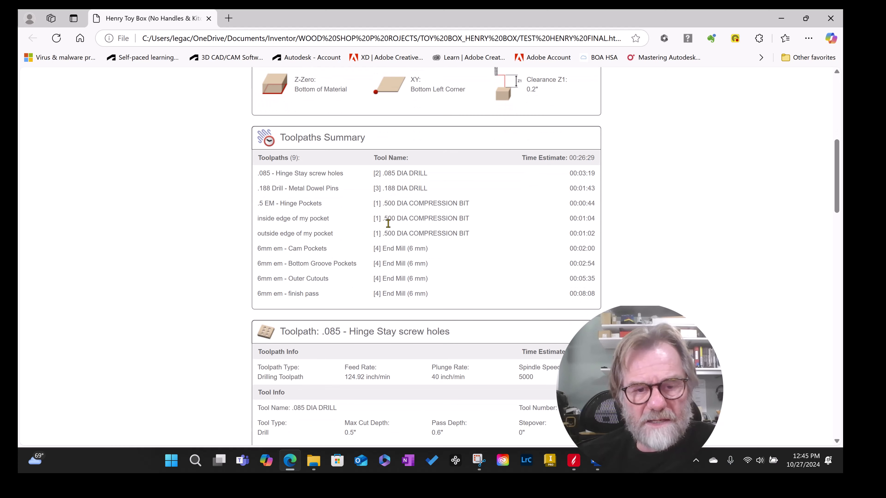
scroll(371, 273, down, 4)
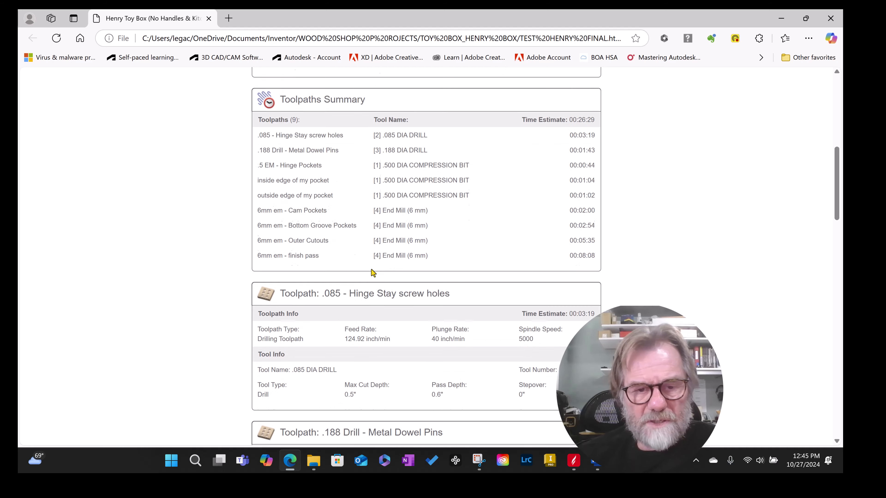
scroll(389, 232, down, 3)
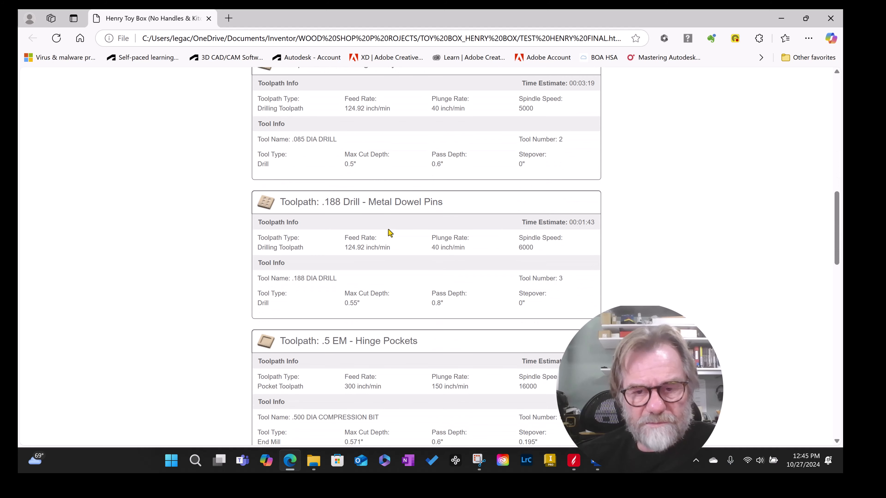
scroll(381, 174, down, 4)
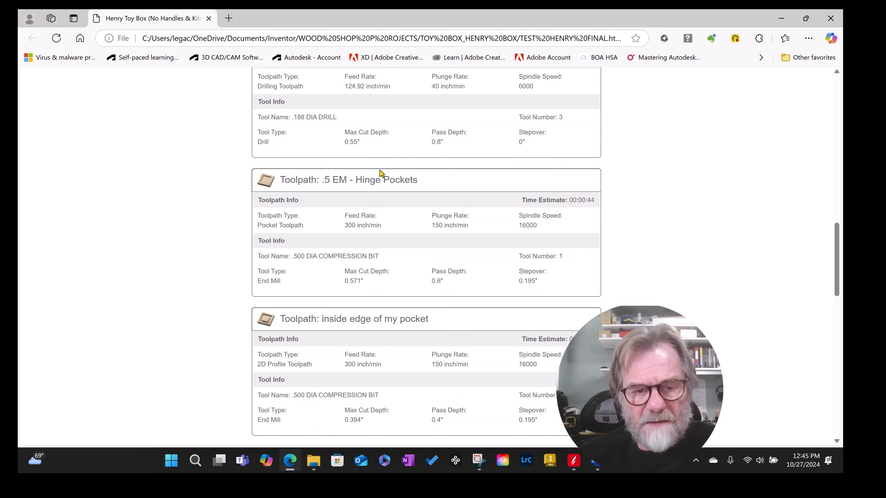
scroll(384, 176, down, 10)
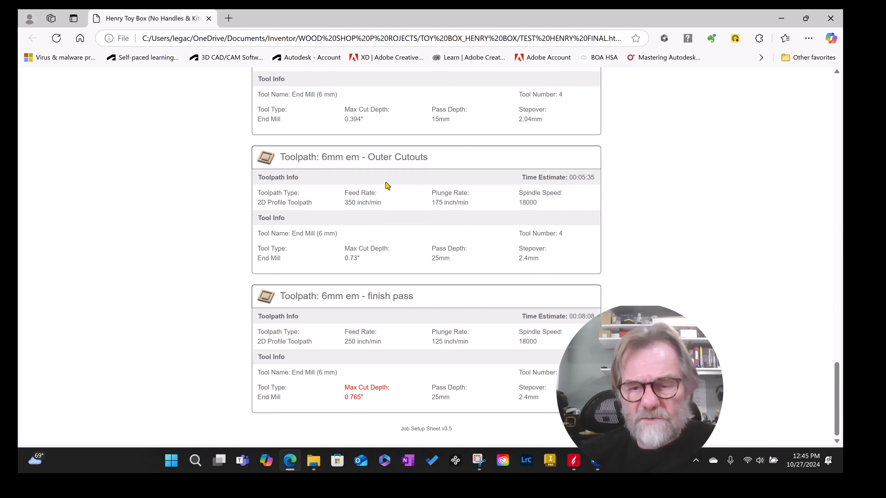
scroll(386, 186, up, 20)
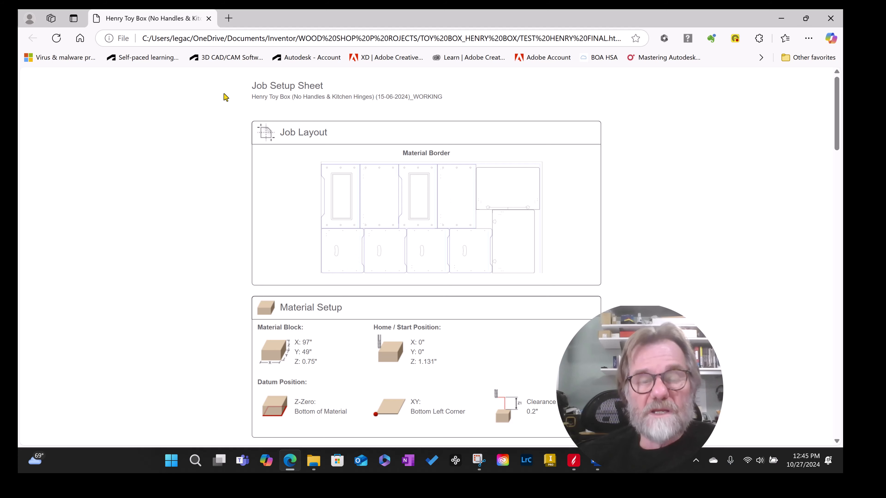
click(209, 19)
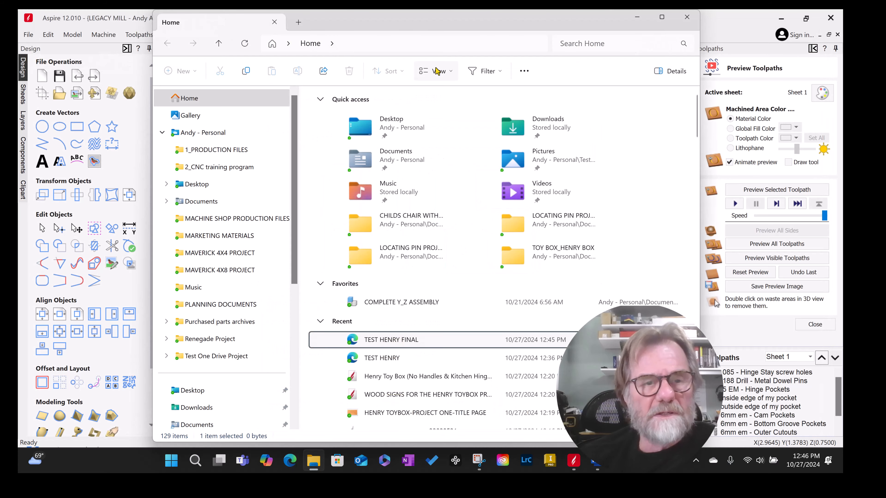
click(687, 17)
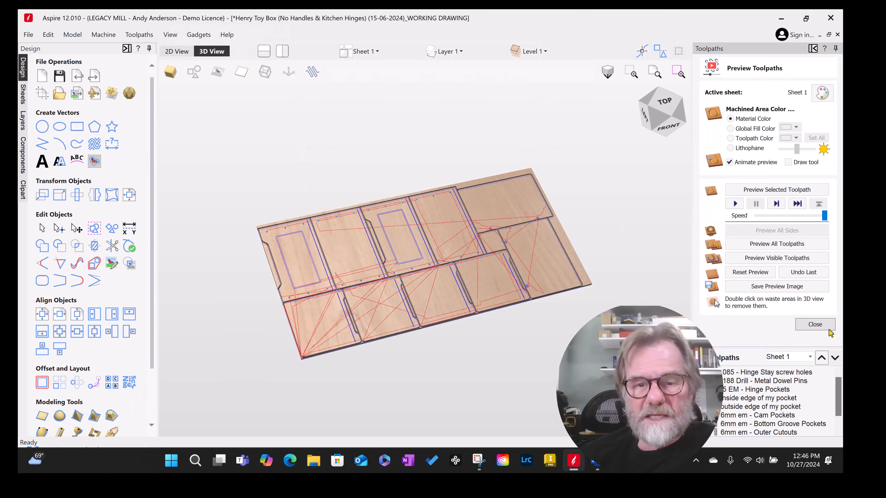
Save the visible toolpaths to one Legacy 3 Axis Delta (inch) file named HENRY TOYBOX-FINAL in the TOY BOX_HENRY BOX folder
click(815, 324)
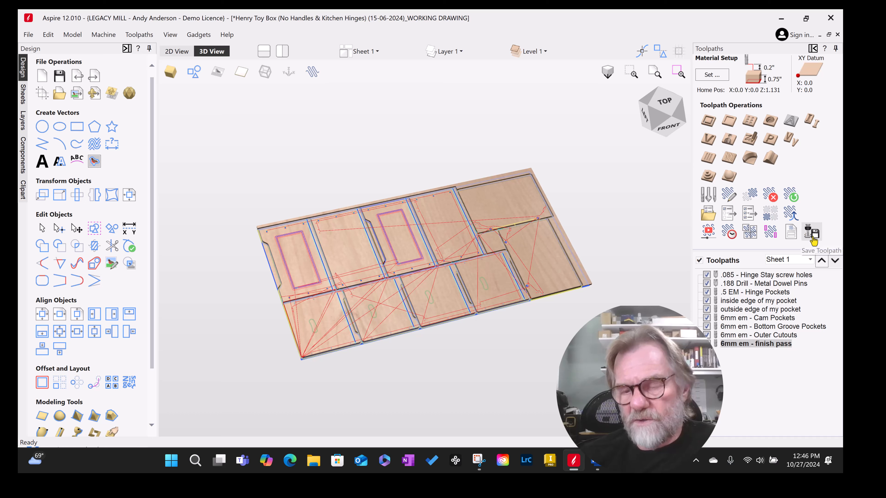
click(812, 233)
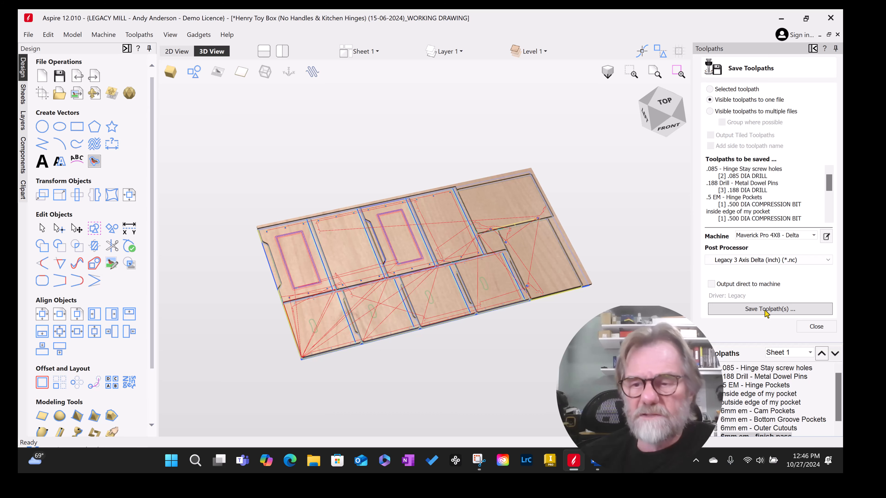
click(774, 315)
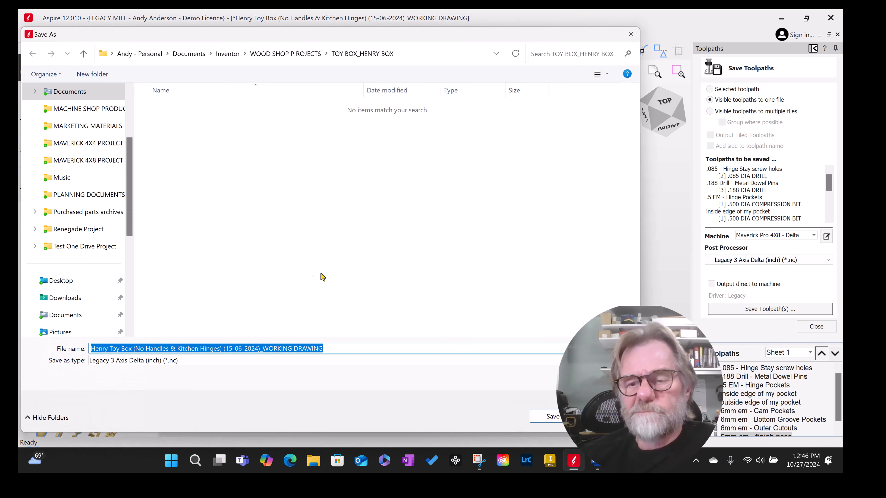
drag(330, 349, 40, 372)
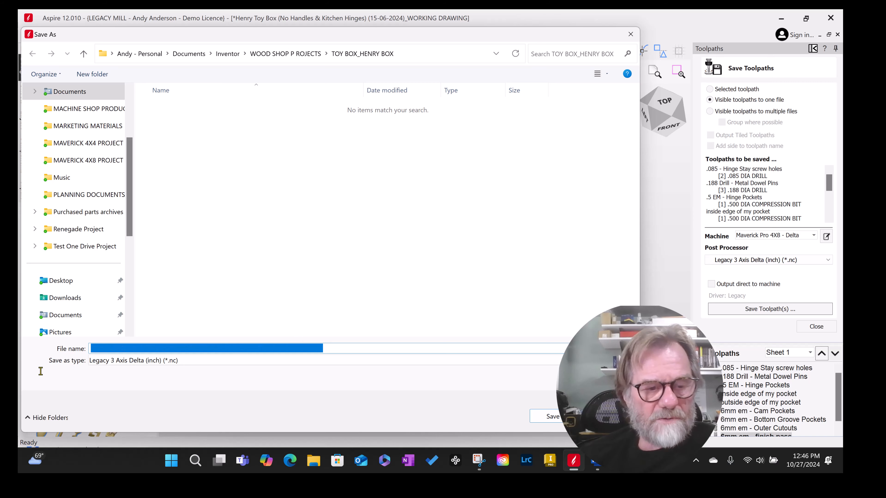
text(HEN)
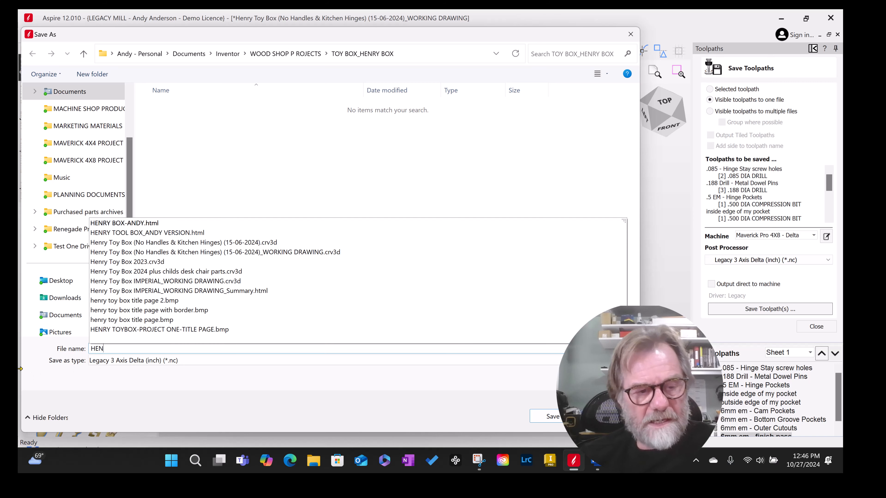
text(RY T)
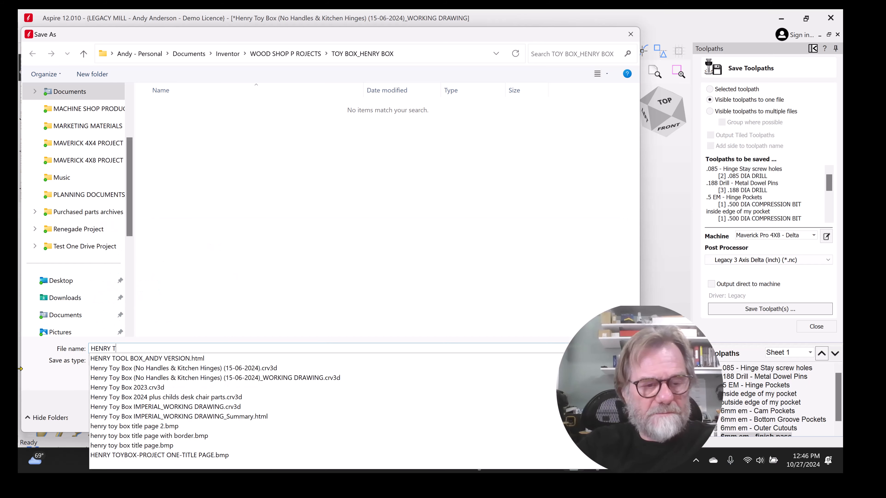
text(OOLBO)
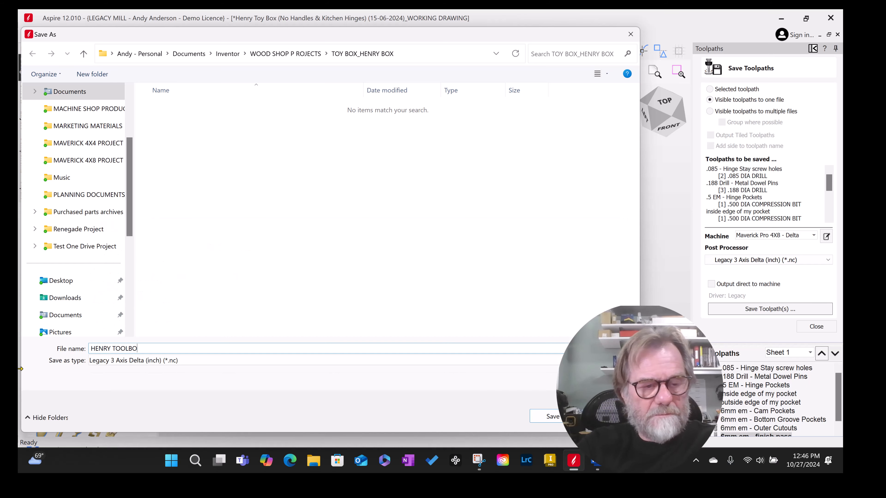
key(BackSpace)
key(BackSpace)
key(BackSpace)
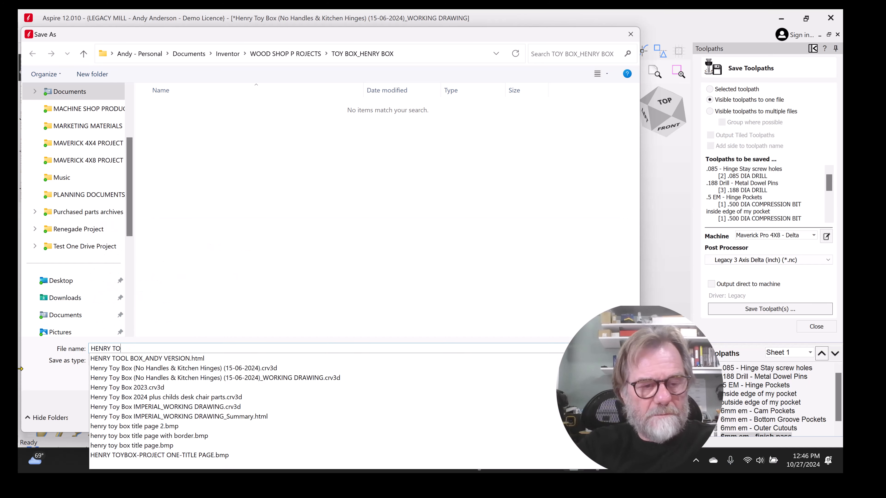
text(Y)
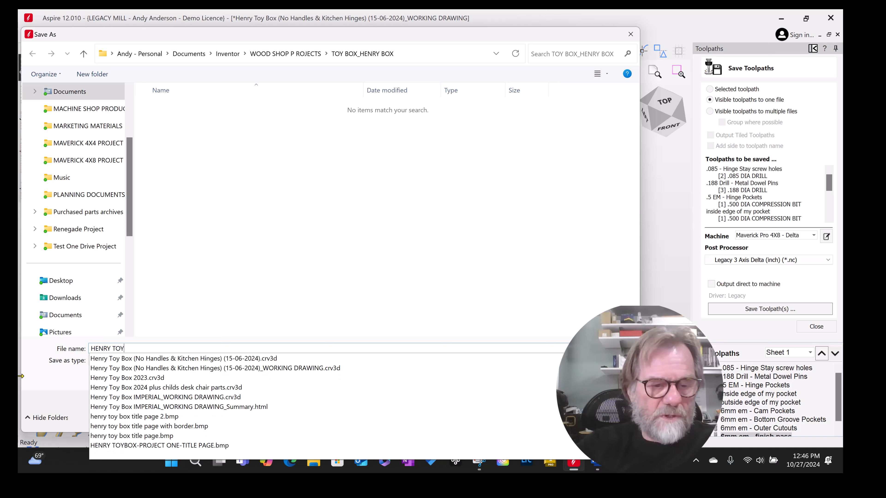
text(BOX)
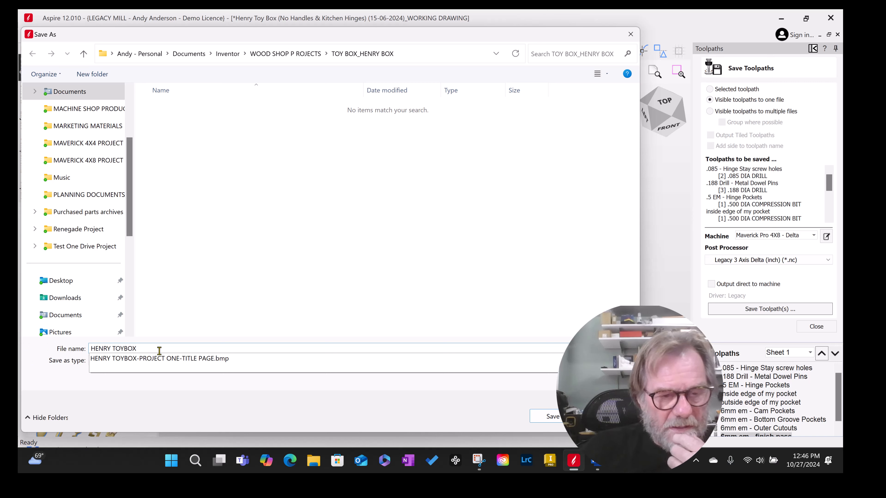
text(-FINAL)
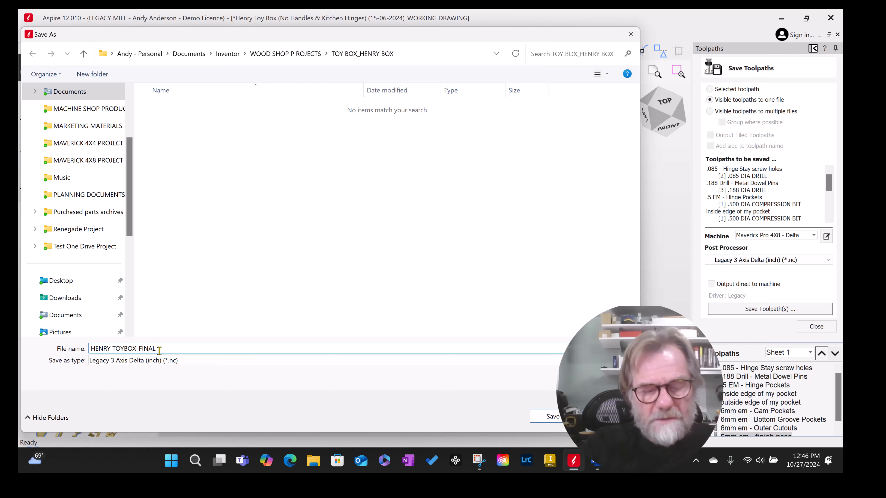
key(Return)
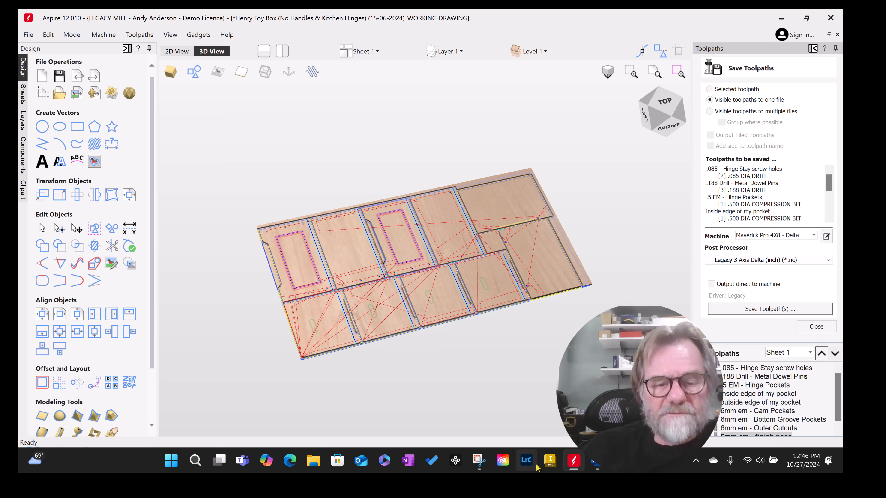
Switch to the Word checklist, dismiss the Editor pane and review the job type, job size and Z zero position guidance, including the red caution
mouse_move(599, 468)
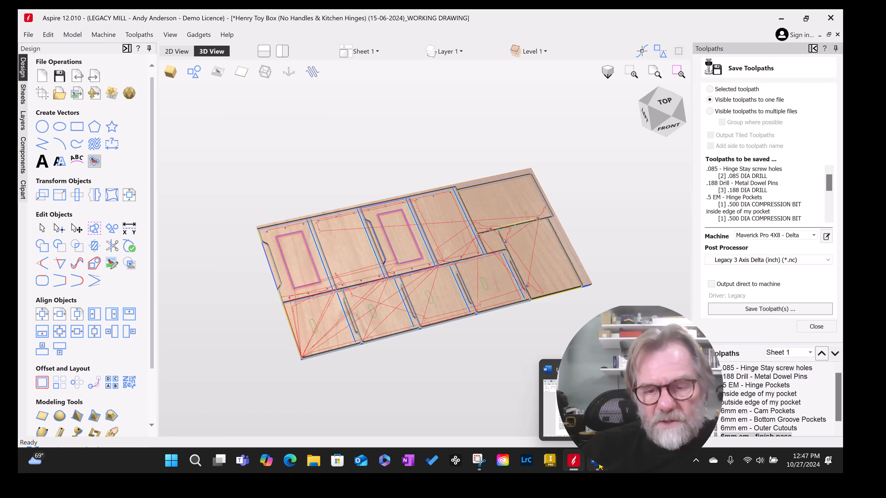
click(598, 467)
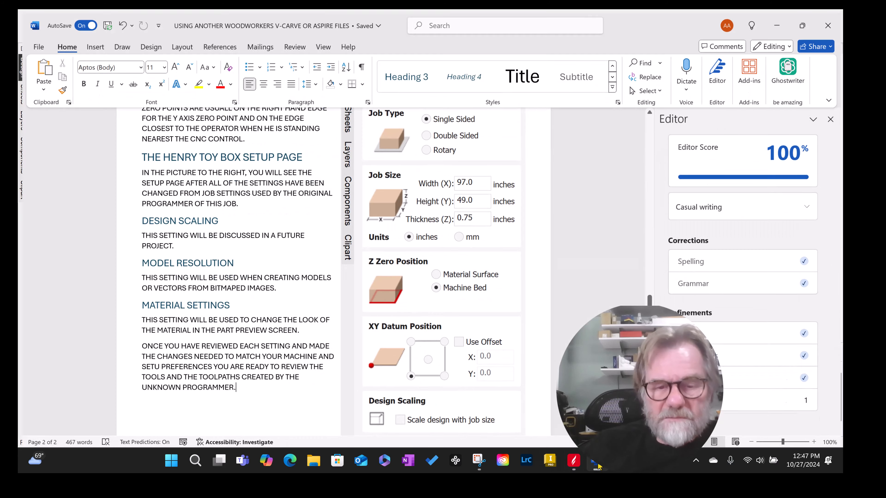
click(833, 117)
scroll(384, 273, up, 20)
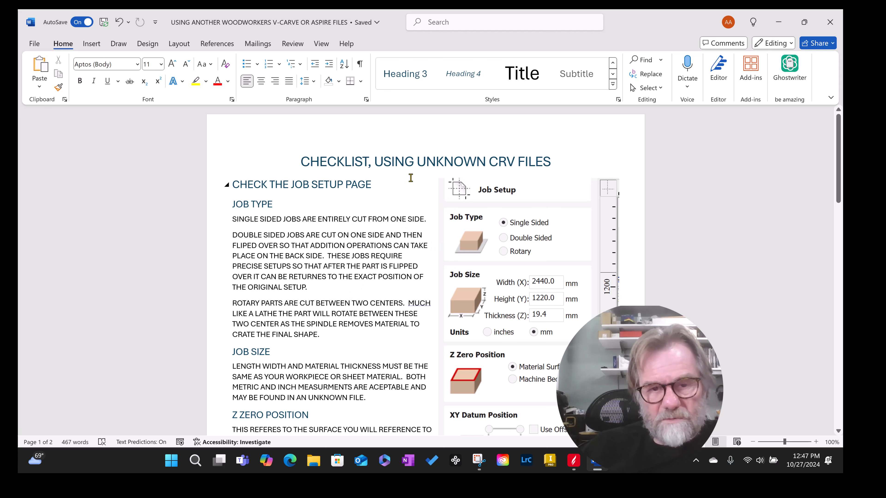
scroll(410, 178, down, 1)
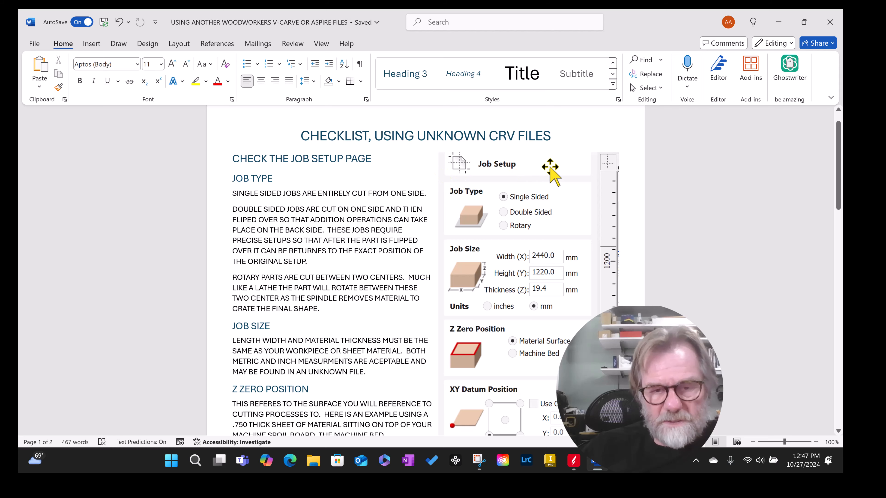
scroll(523, 244, down, 5)
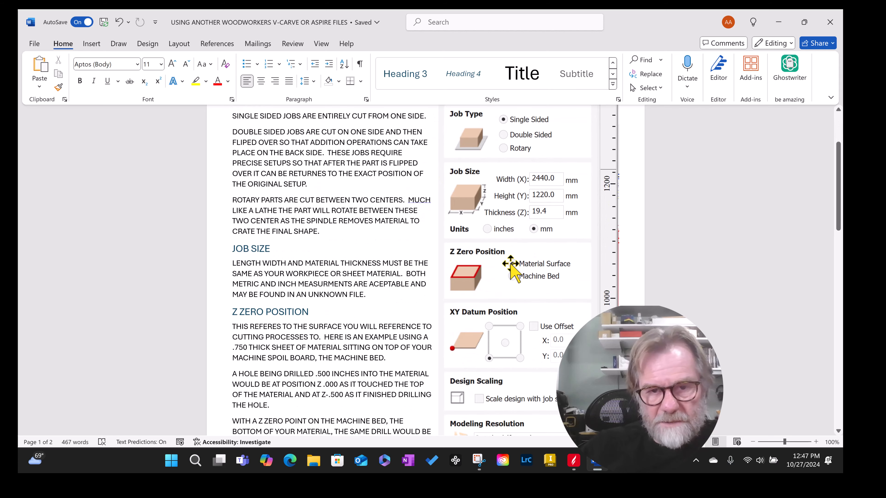
scroll(481, 202, up, 6)
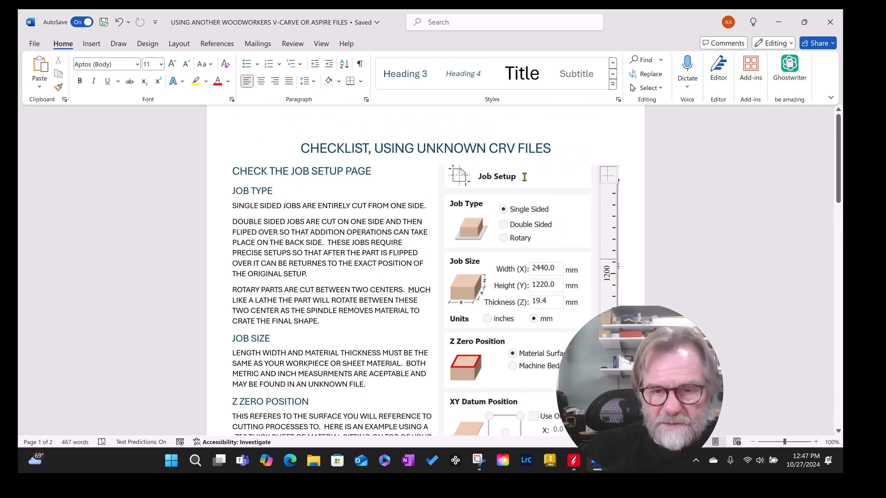
scroll(480, 283, down, 3)
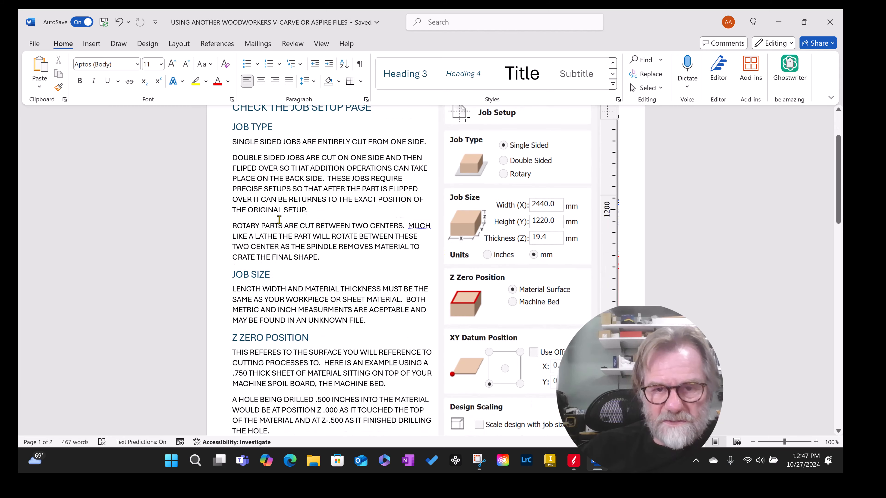
scroll(279, 220, down, 4)
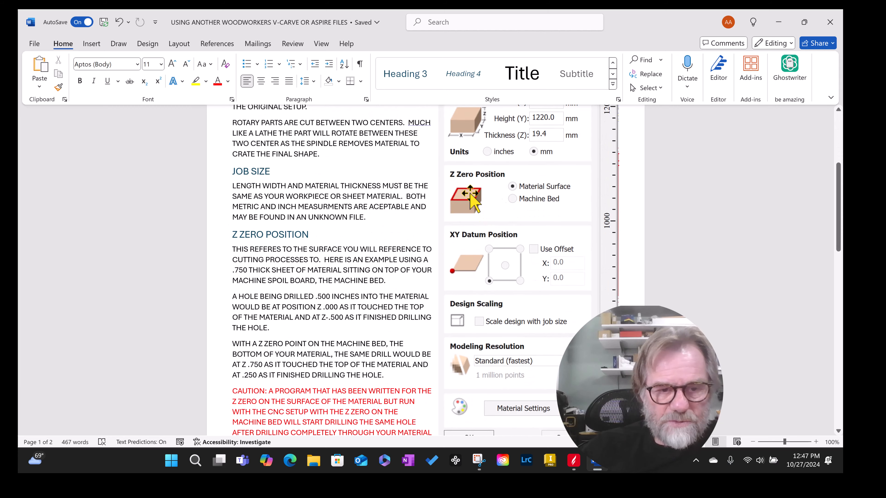
scroll(509, 181, down, 1)
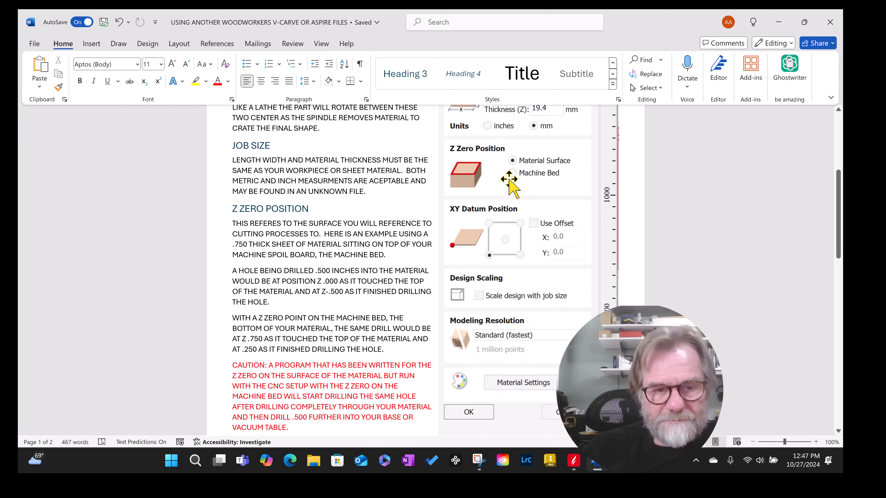
scroll(345, 174, down, 2)
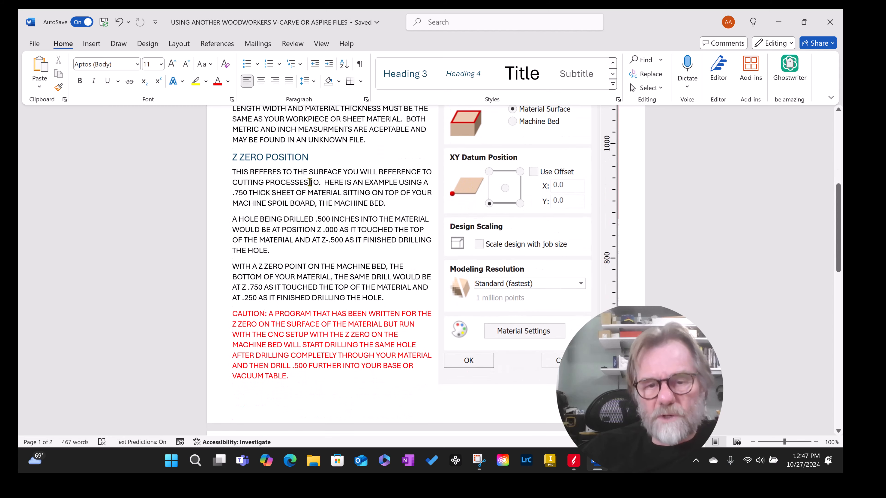
scroll(322, 223, down, 4)
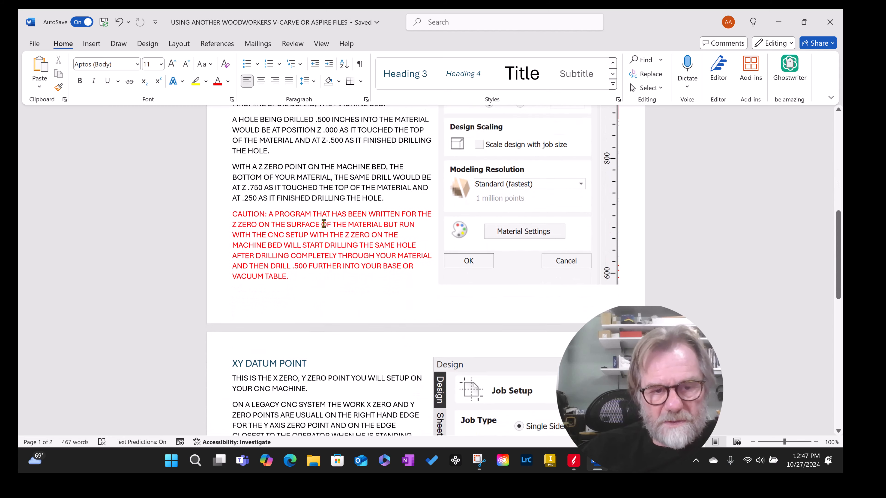
Review the checklist's XY datum point, Henry toy box setup, design scaling, model resolution and material settings sections
scroll(312, 224, down, 4)
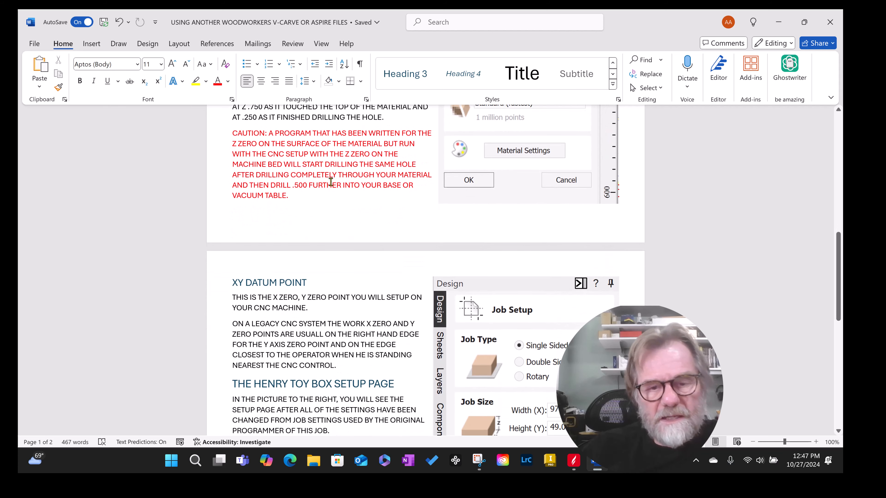
scroll(339, 181, down, 4)
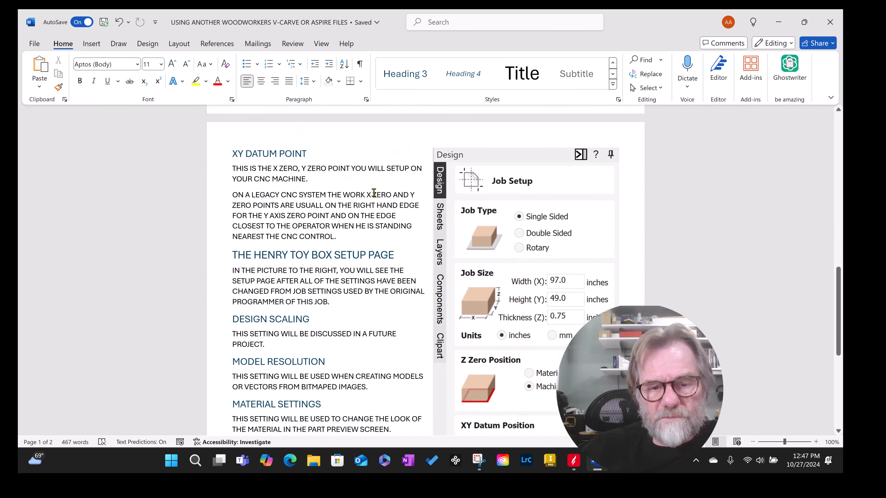
scroll(329, 182, down, 1)
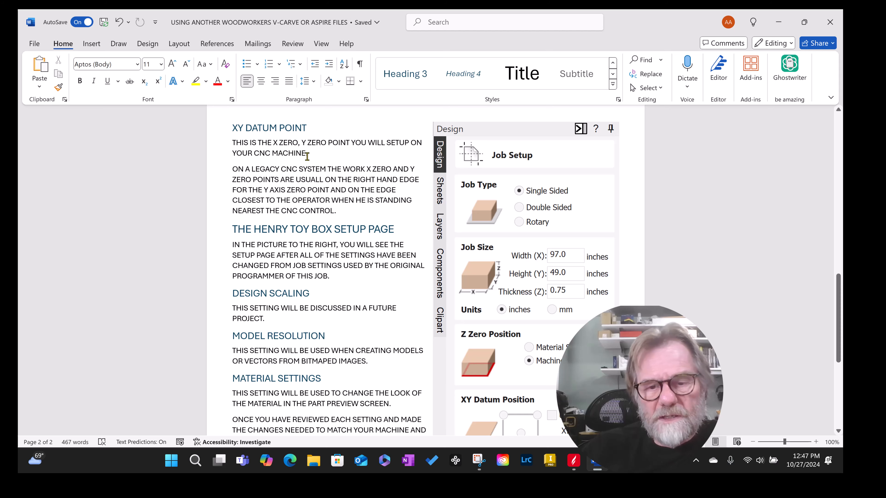
scroll(311, 169, down, 1)
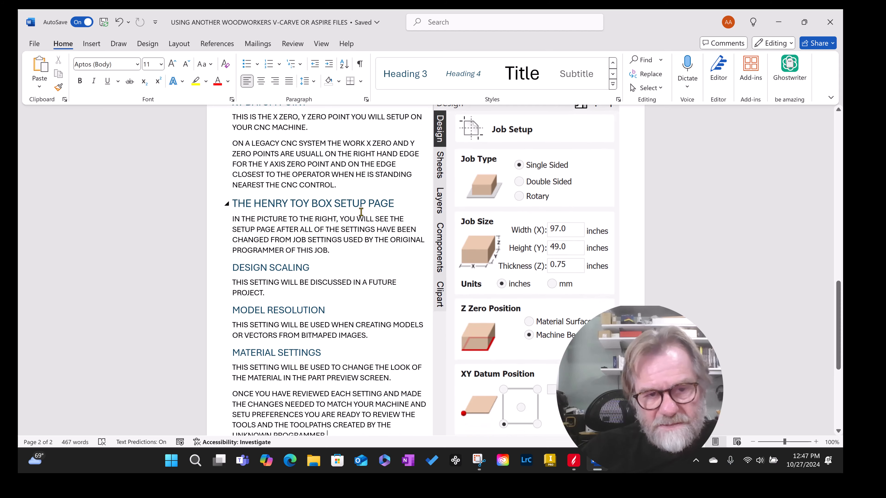
scroll(361, 212, down, 1)
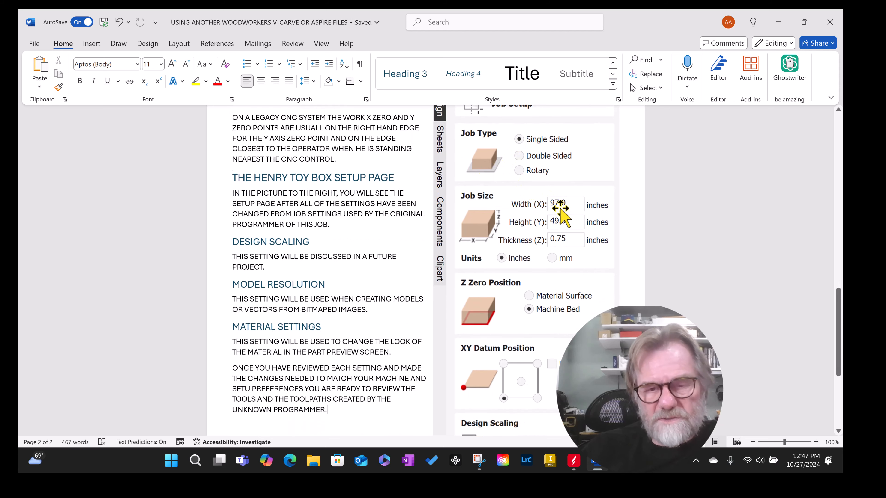
scroll(544, 240, down, 5)
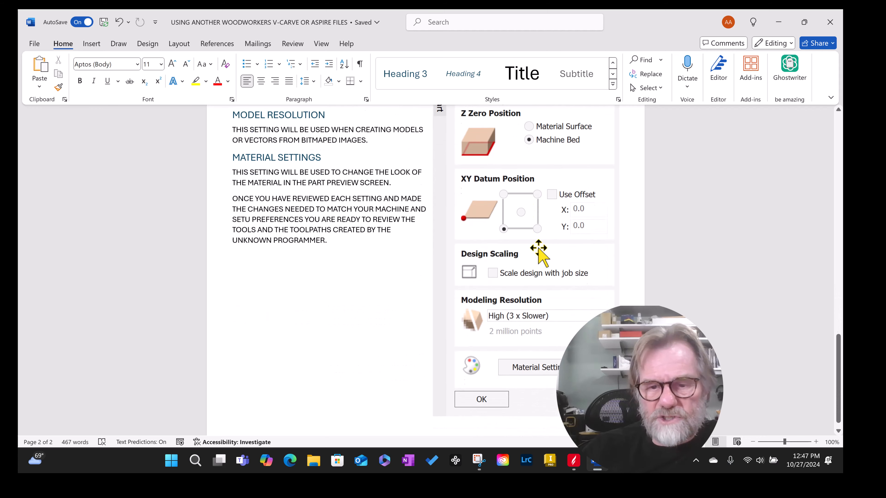
scroll(539, 251, down, 1)
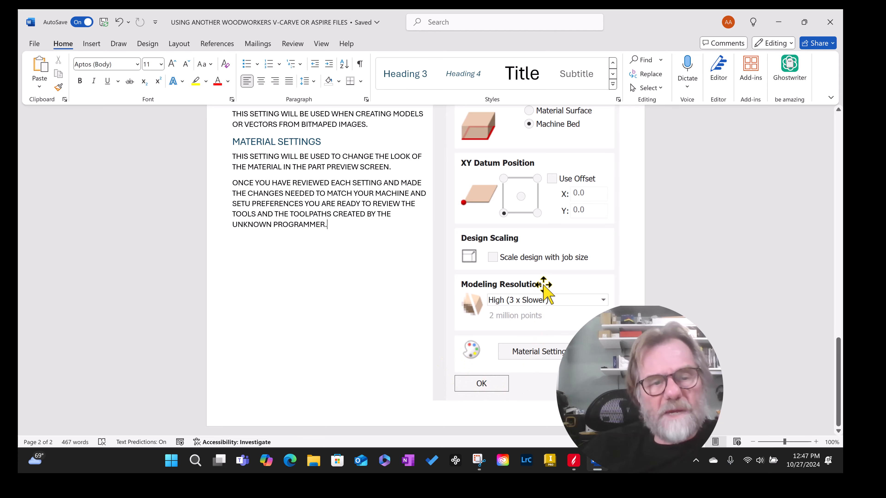
Print one copy of the entire checklist on the ET-15000 Series network printer and close the document
scroll(544, 290, up, 20)
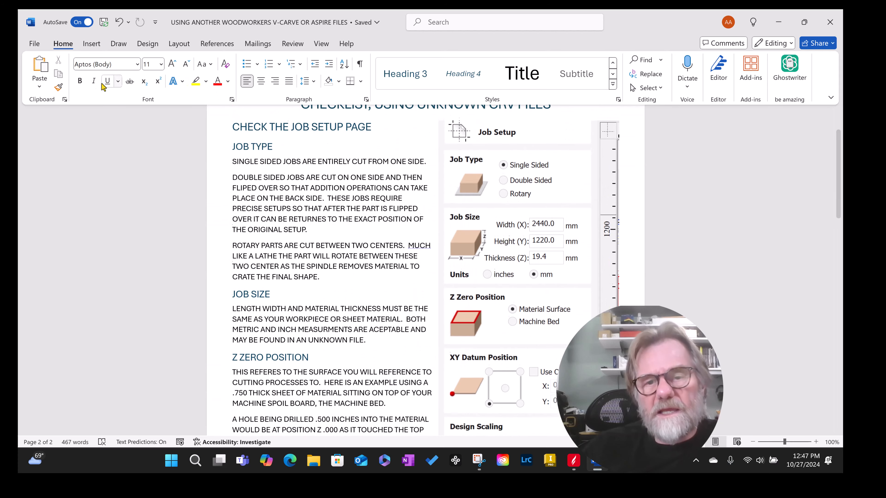
click(35, 43)
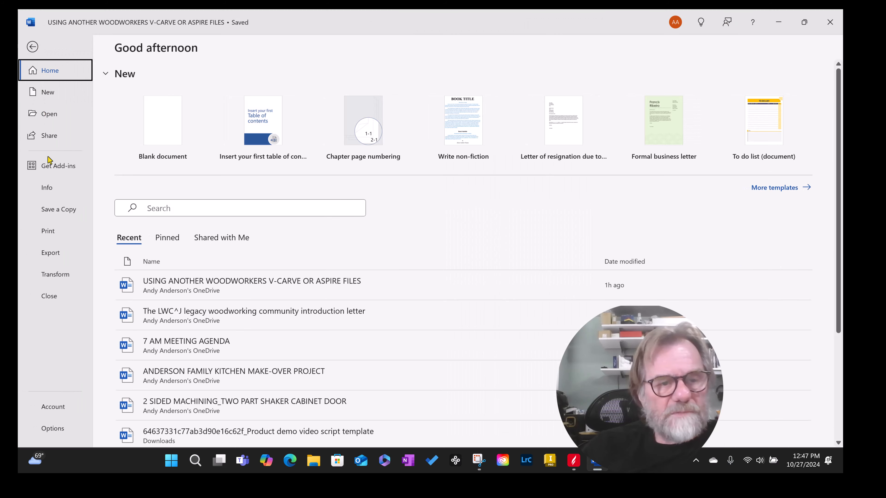
click(48, 232)
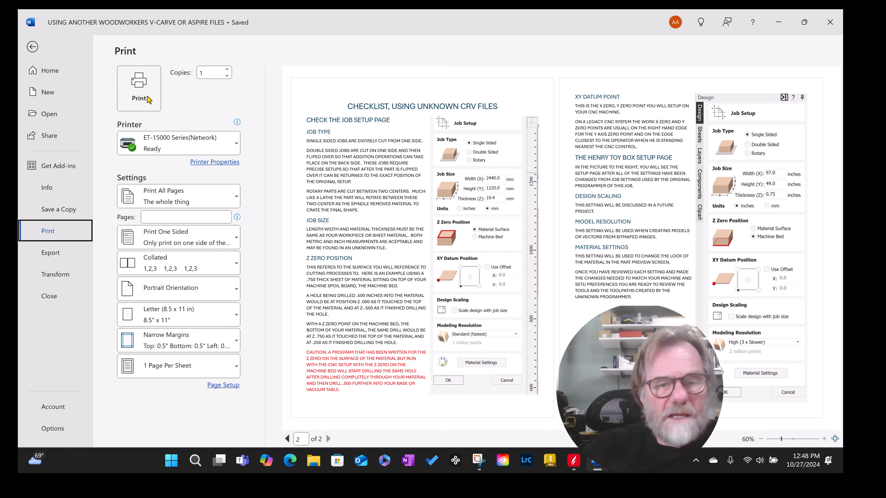
click(140, 94)
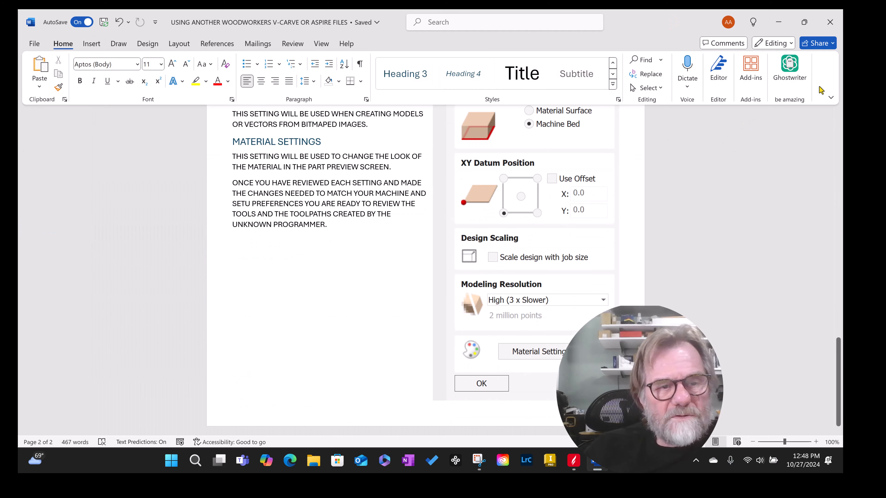
click(34, 45)
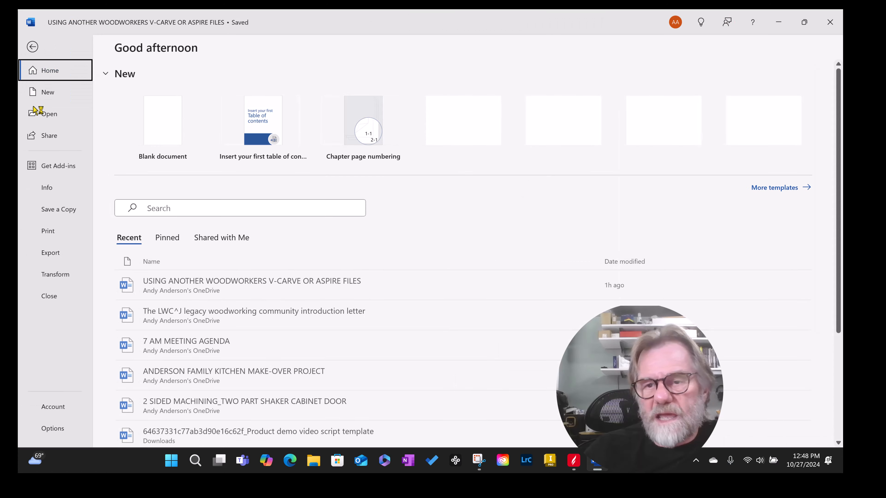
click(49, 296)
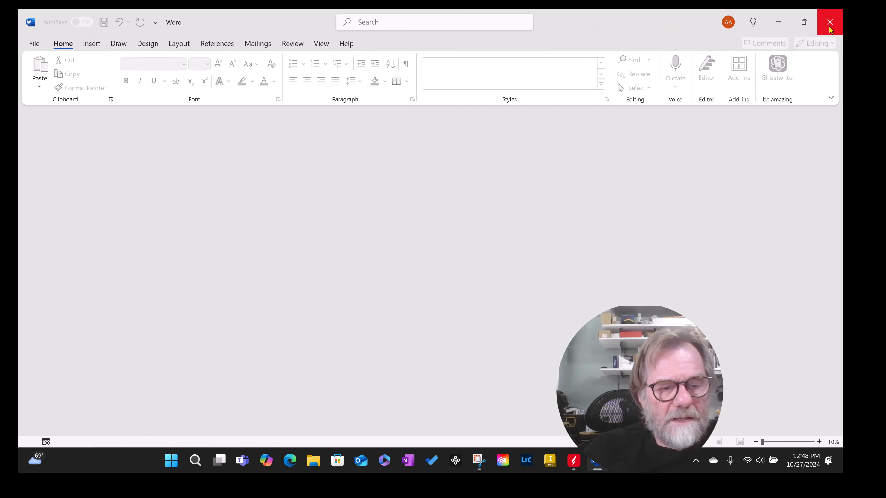